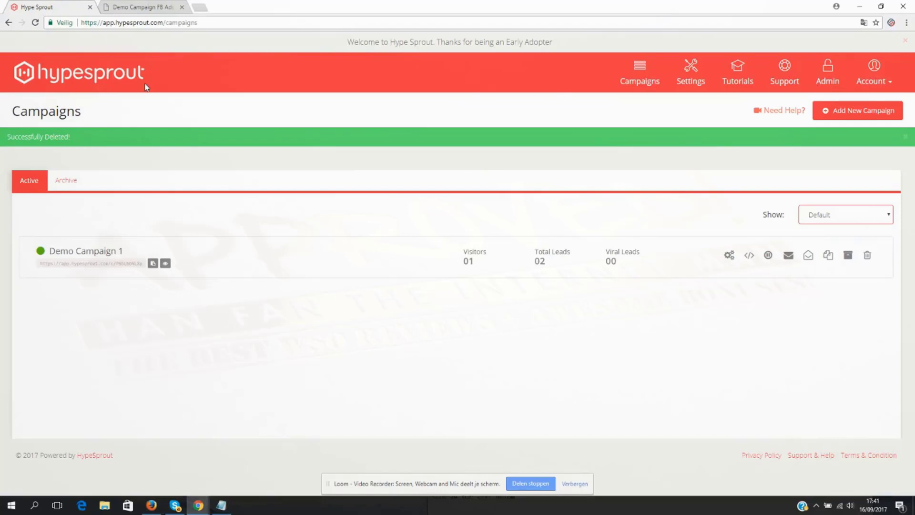
- Examine the demo campaign's opt-in page with its headline, subheadline and email form, and return to the campaigns list
left_click(146, 8)
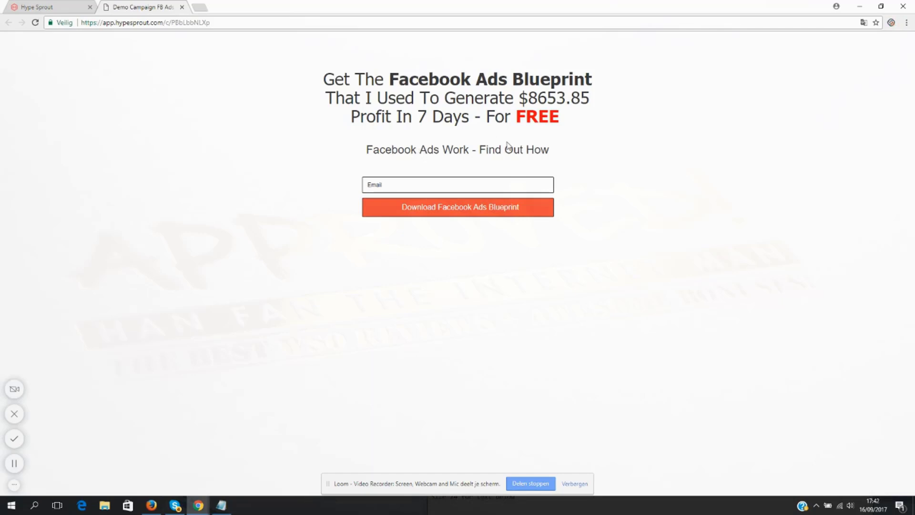
left_click_drag(552, 153, 371, 145)
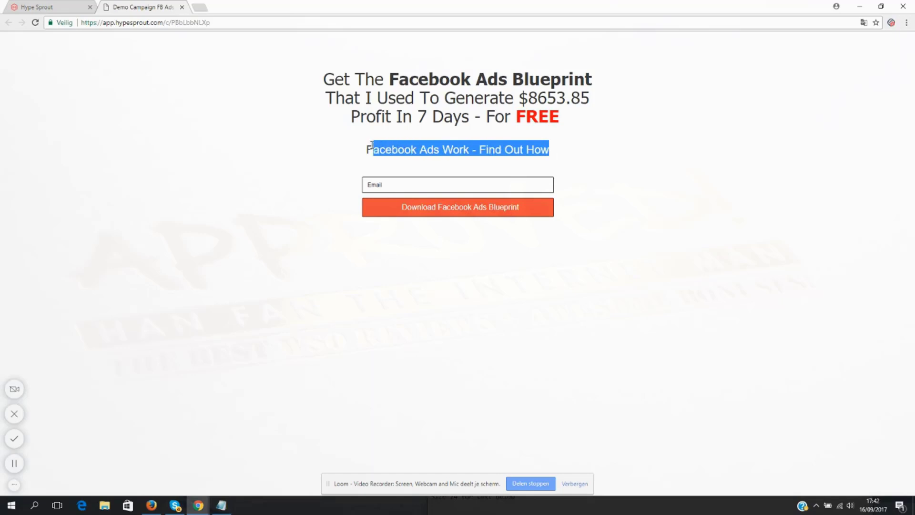
left_click(62, 7)
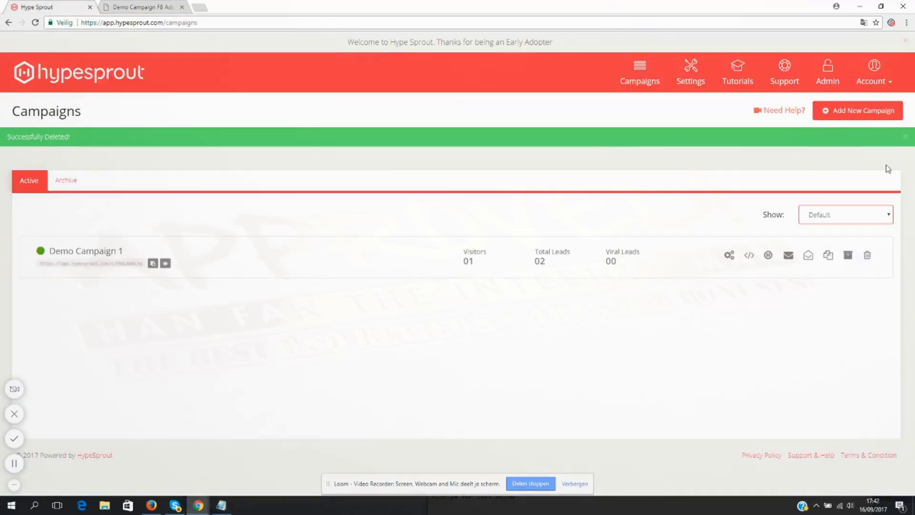
- Create a new campaign titled "Facebook Ads Blueprint Demo"
left_click(849, 115)
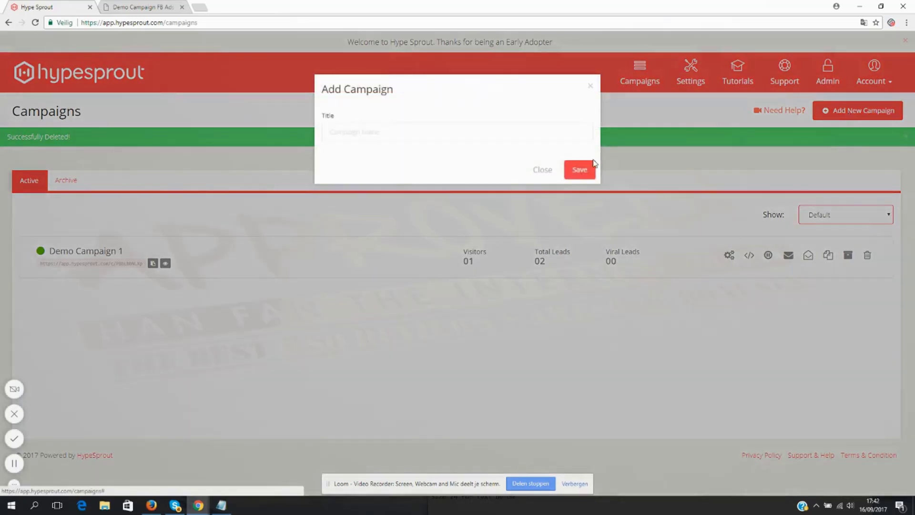
left_click(547, 130)
type("Facebook Ads Blueprint Demo")
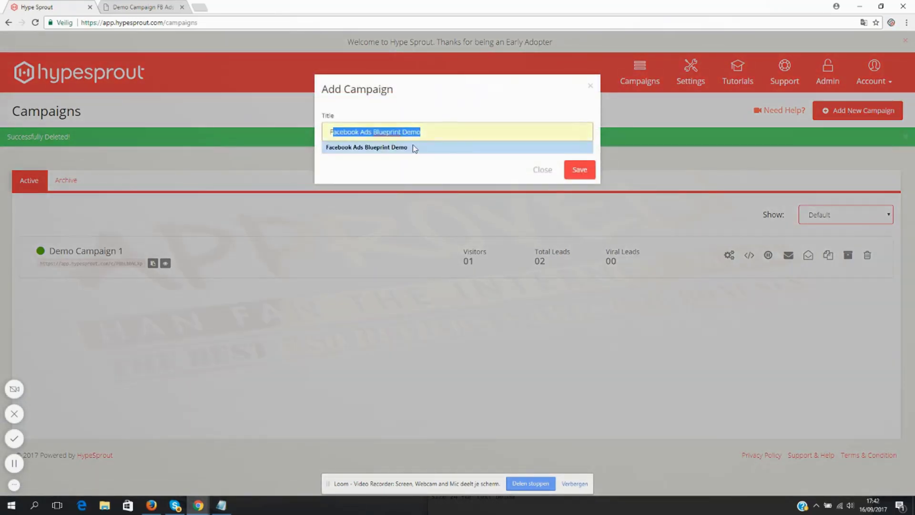
left_click(413, 147)
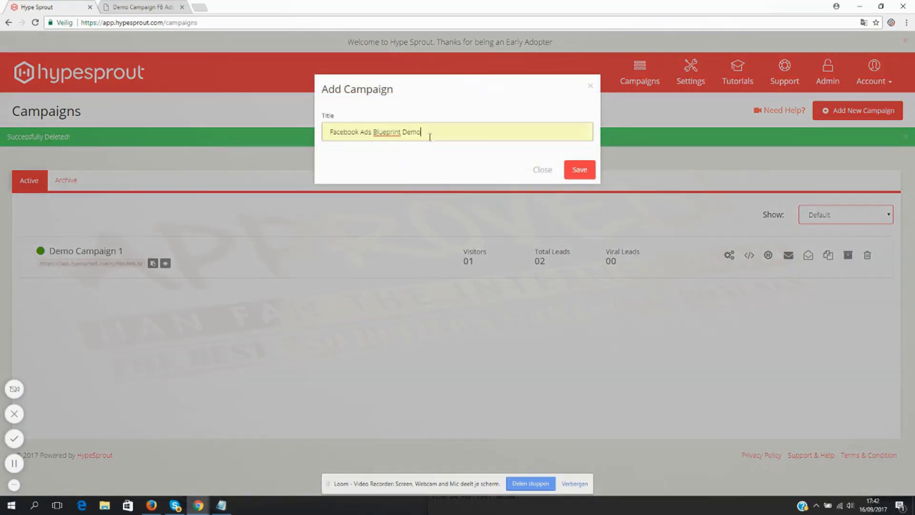
left_click(580, 171)
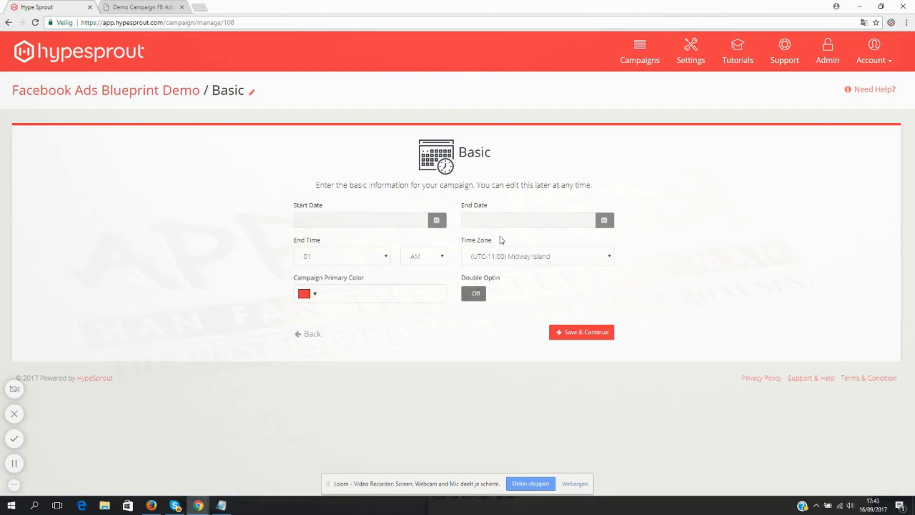
- Set the campaign's start date to 2017-09-16 and end date to 2017-12-29, and save the basic information
left_click(436, 220)
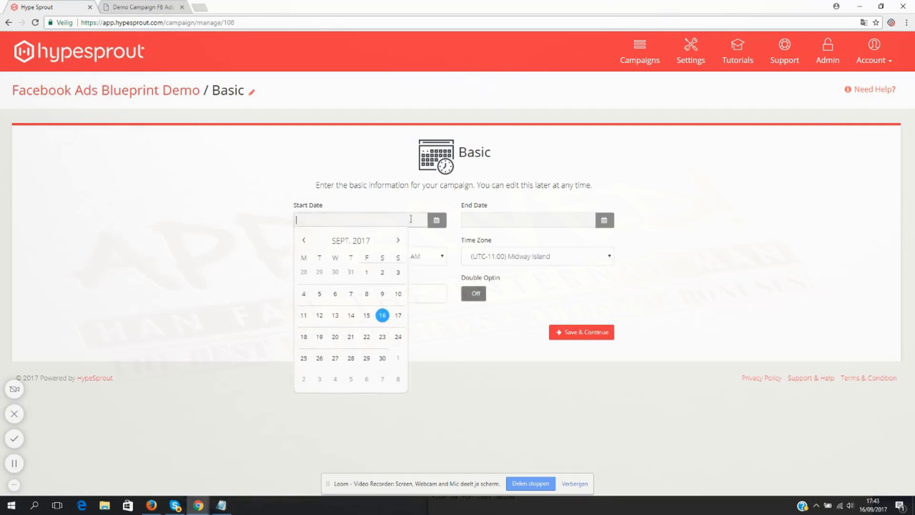
left_click(383, 316)
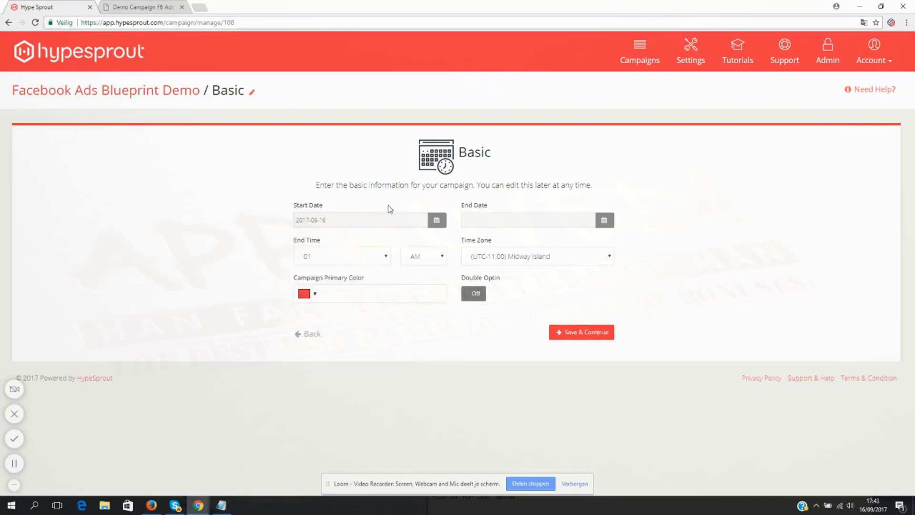
left_click(558, 216)
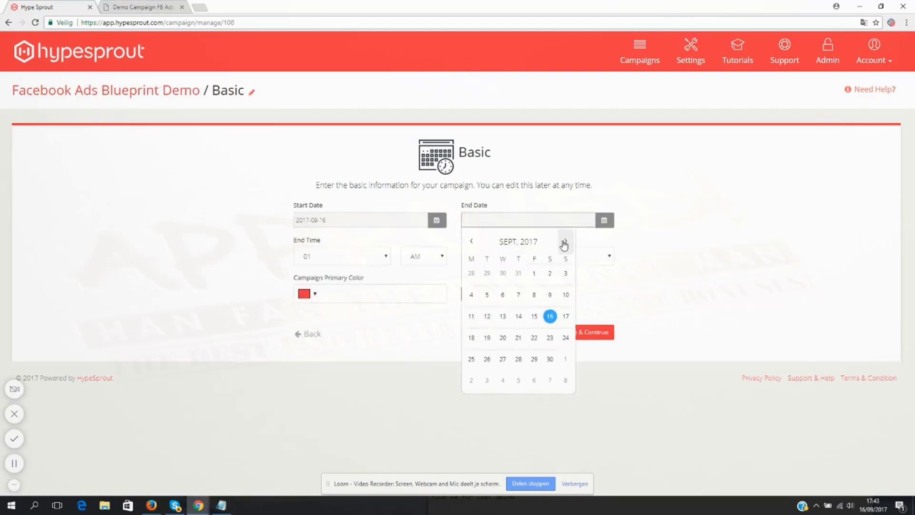
left_click(566, 241)
left_click(566, 241)
left_click(565, 242)
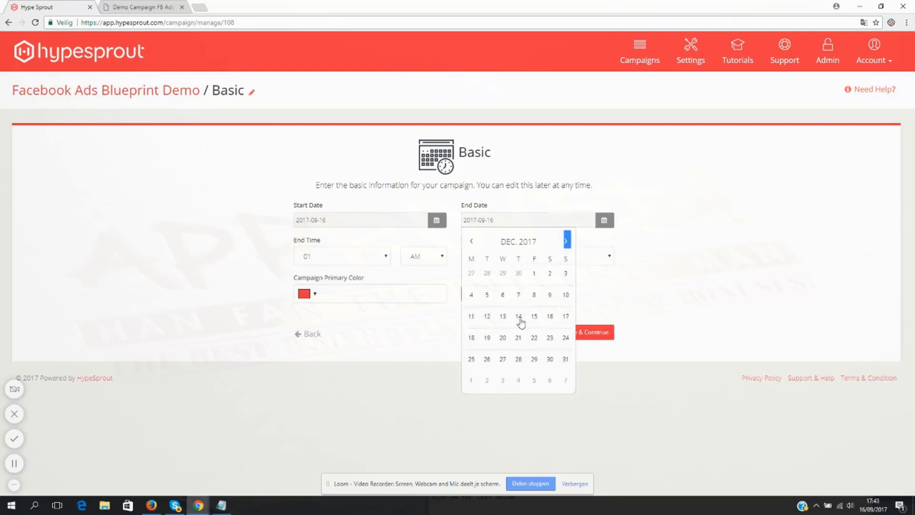
left_click(536, 360)
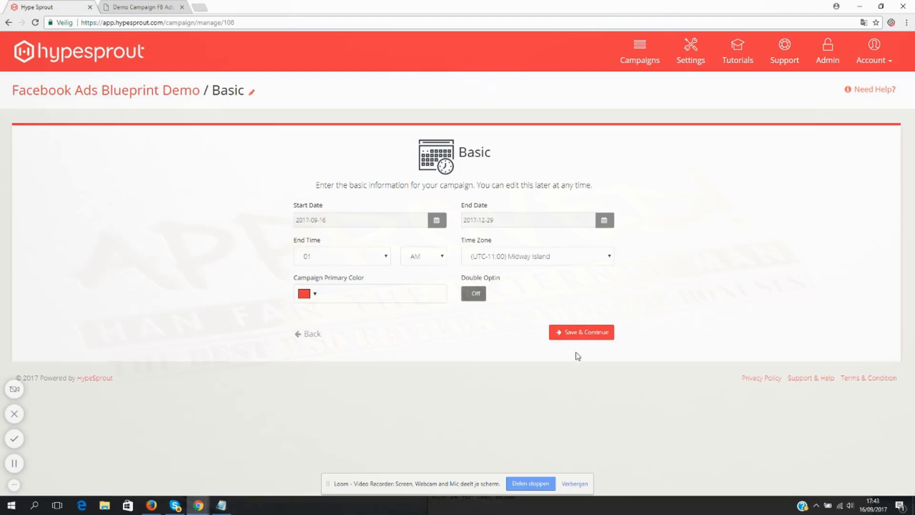
left_click(584, 335)
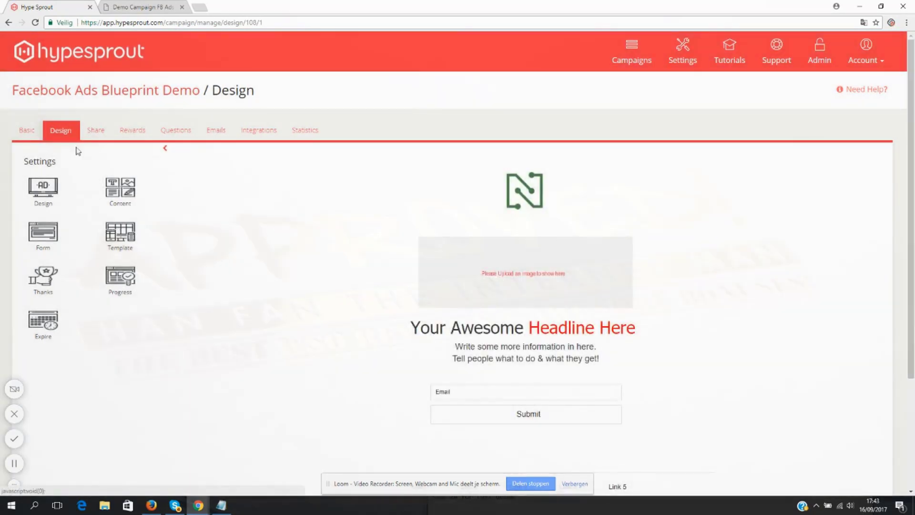
- Look over the campaign's design settings for background, form and submit button, and return to the settings overview
left_click(50, 191)
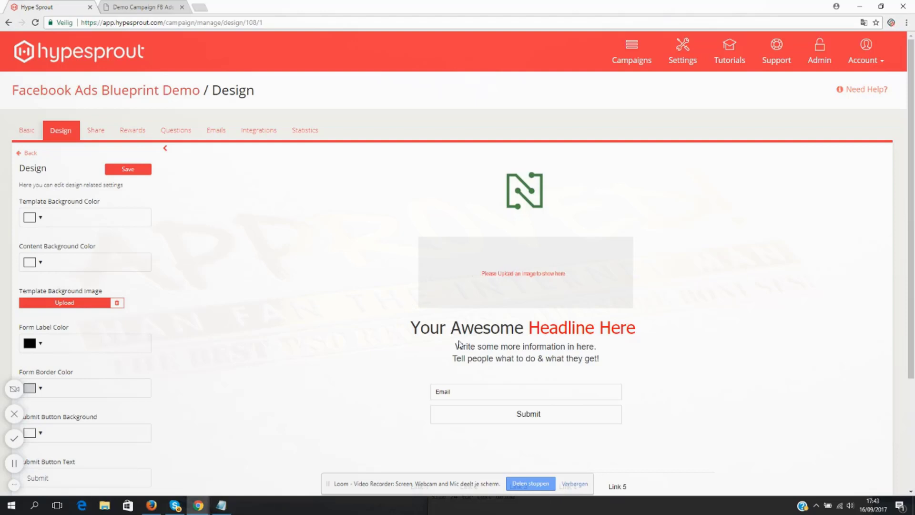
left_click(35, 155)
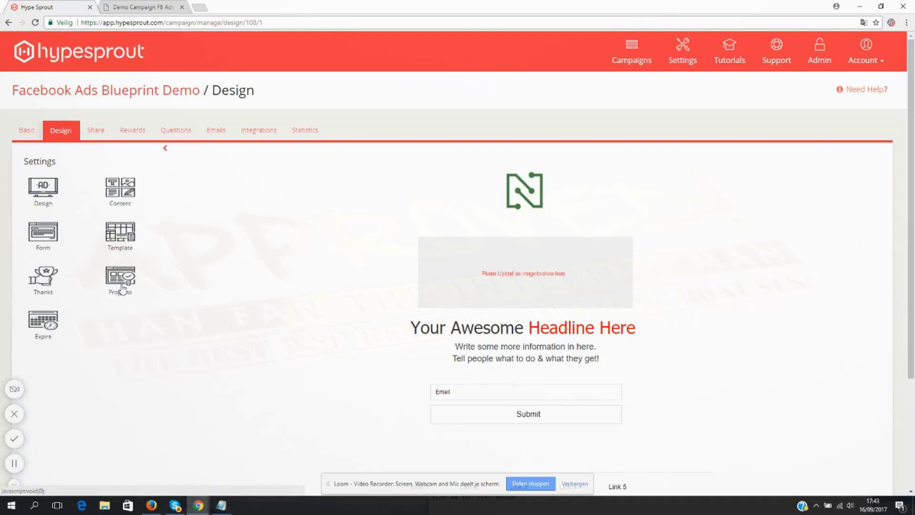
- Turn off the logo, header image and video content in the campaign page's content settings
left_click(120, 189)
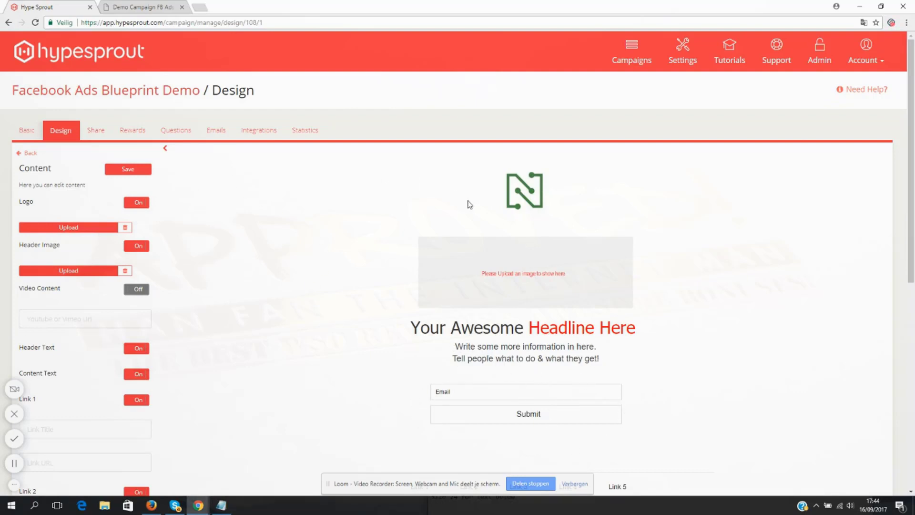
left_click(138, 207)
left_click(138, 206)
left_click(140, 206)
left_click(139, 207)
left_click(139, 206)
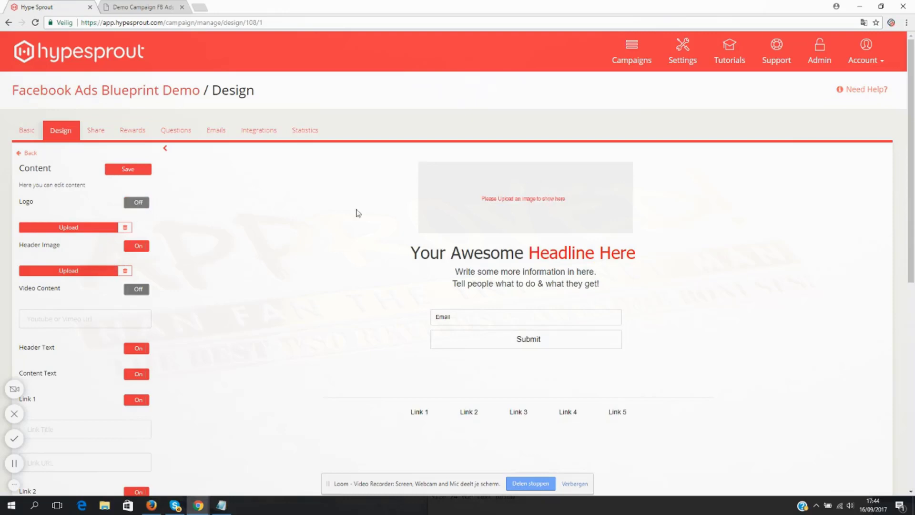
left_click(139, 248)
left_click(140, 249)
left_click(139, 249)
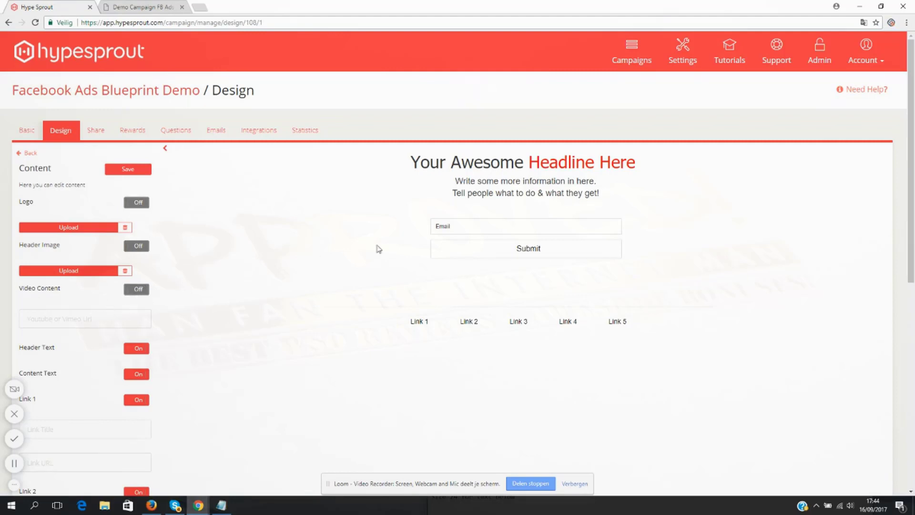
left_click(137, 289)
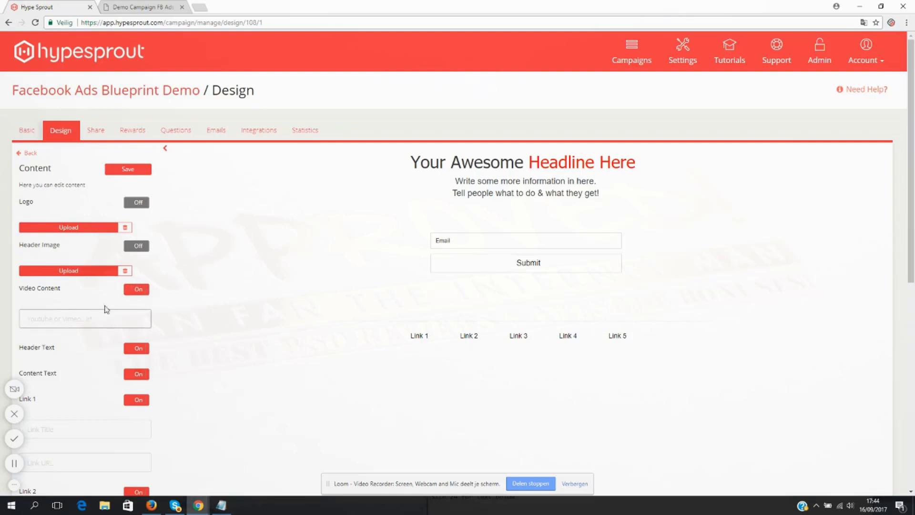
left_click(137, 289)
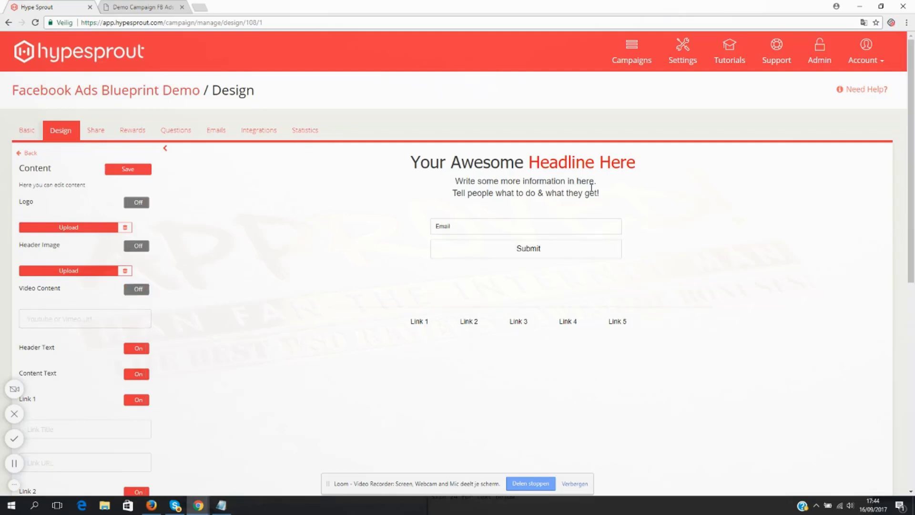
left_click_drag(523, 163, 410, 163)
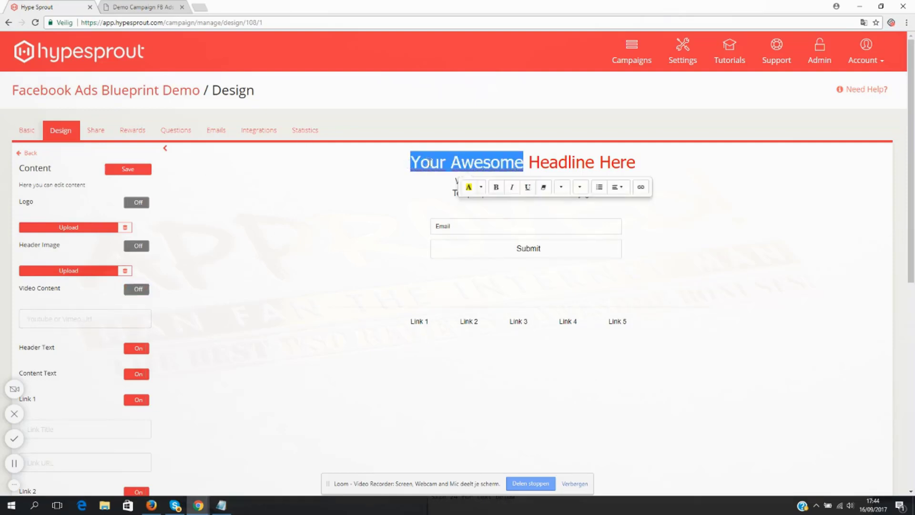
key("ctrl+z")
- Copy the Facebook Ads Blueprint headline from Demo text.txt in Notepad and paste it over "Your Awesome" in the page headline
left_click(220, 505)
right_click(591, 436)
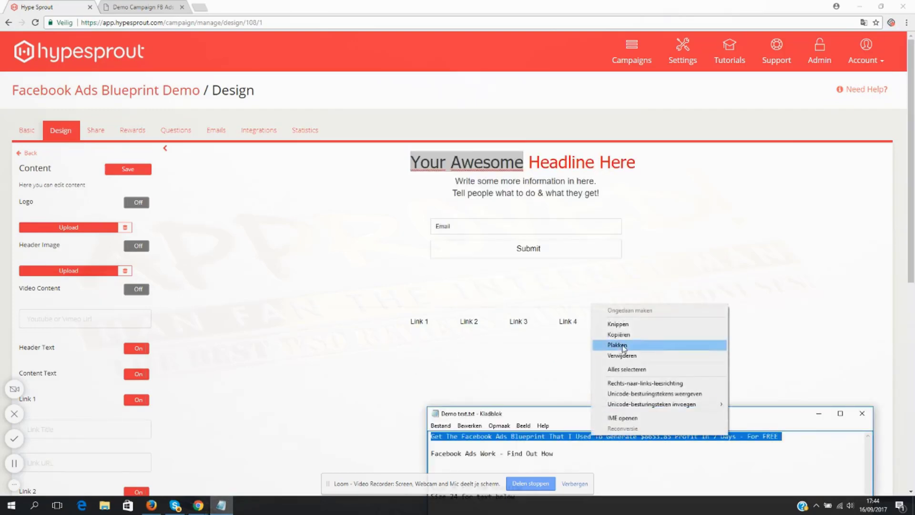
left_click(620, 333)
left_click(507, 164)
left_click_drag(516, 163, 331, 159)
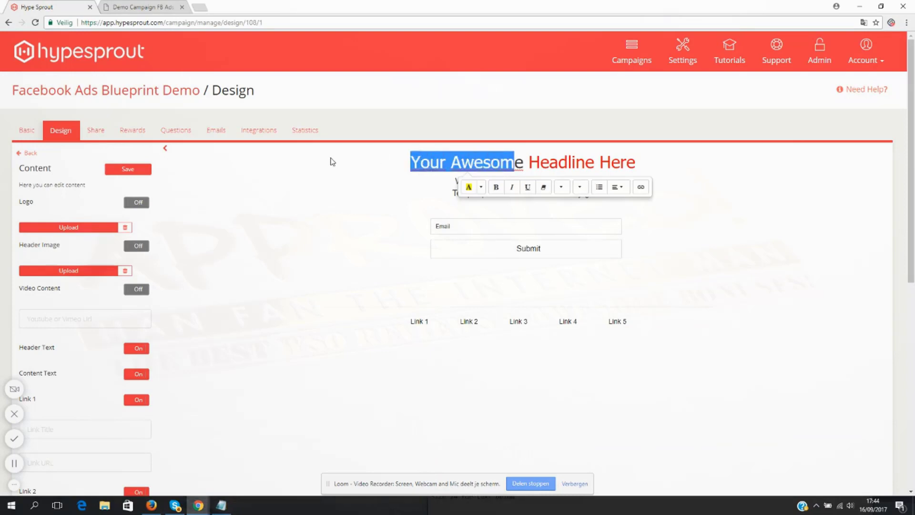
type("Get The Facebook Ads Blueprint That I Used To Generate $8653.85 Profit In 7 Days - For FREE")
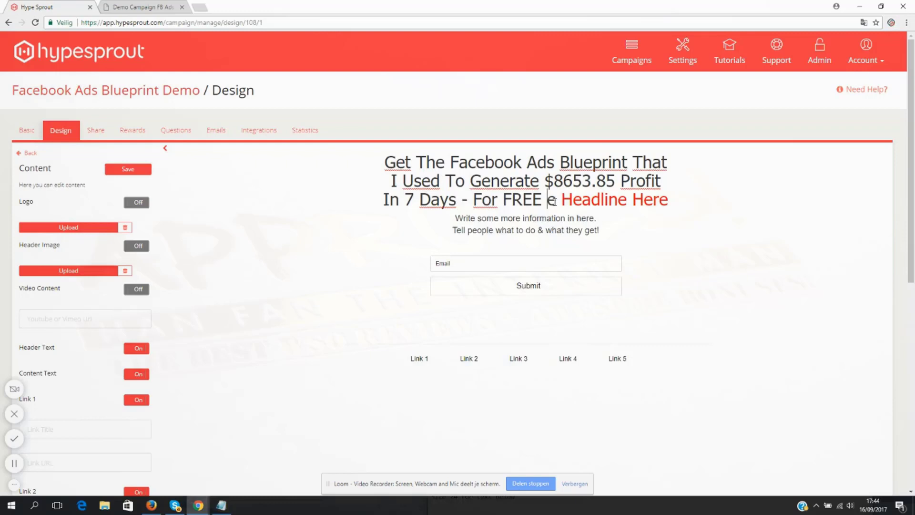
- Delete the black "FREE" and the leftover "e" in front of the red placeholder text in the headline
left_click_drag(554, 201, 576, 200)
key("BackSpace")
key("BackSpace")
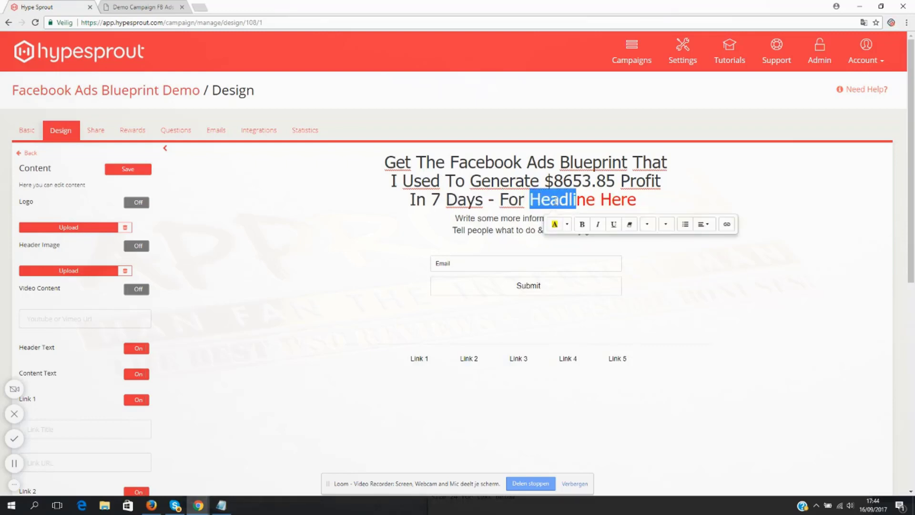
- Replace the red placeholder "Headline Here" with "FREE", keeping its red colour
left_click(545, 200)
type("F")
key("Left")
key("BackSpace")
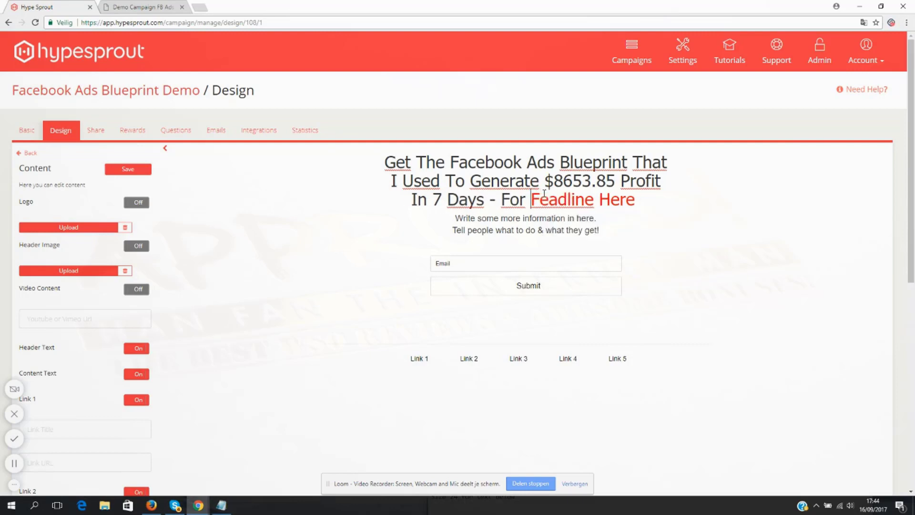
type("FREE")
key("Delete")
key("Delete")
key("Delete")
key("Delete")
key("Delete")
key("Delete")
key("Delete")
key("Delete")
key("Delete")
key("Delete")
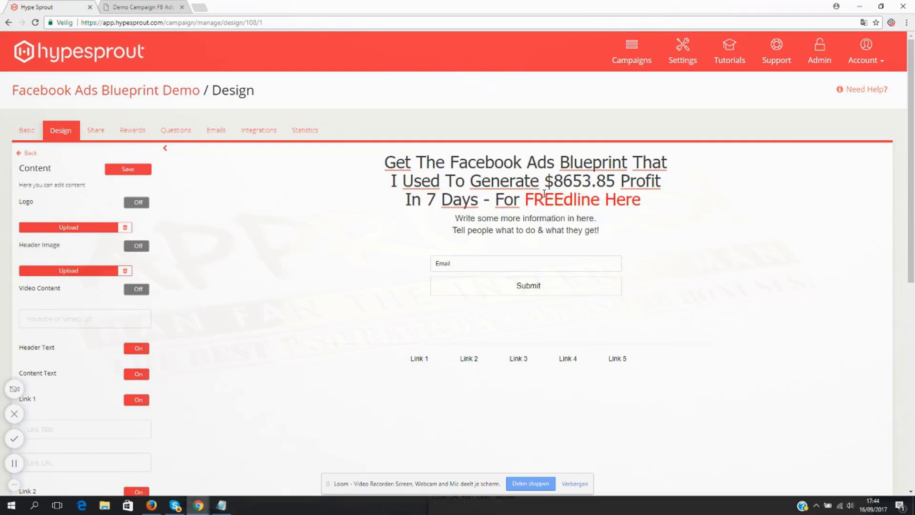
key("Delete")
key("Delete")
key("Delete")
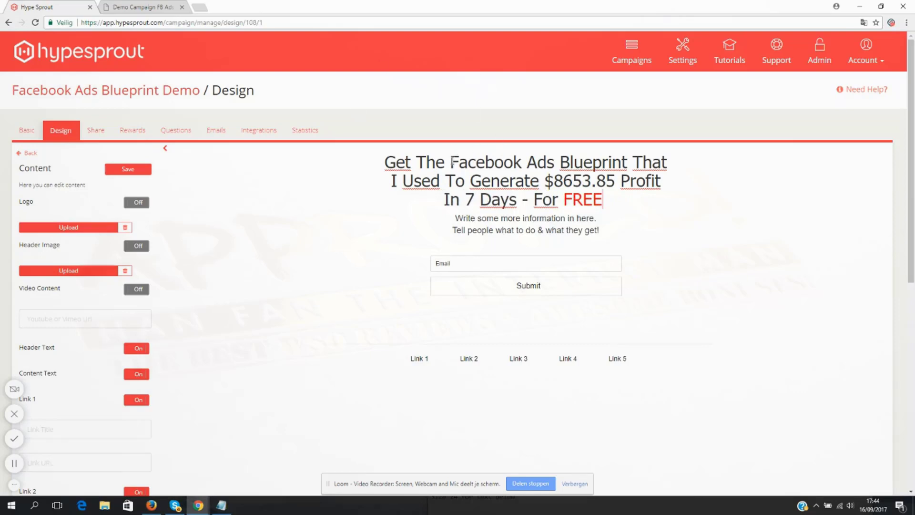
- Make "Facebook Ads Blueprint" and "FREE" bold in the headline
left_click_drag(450, 162, 628, 163)
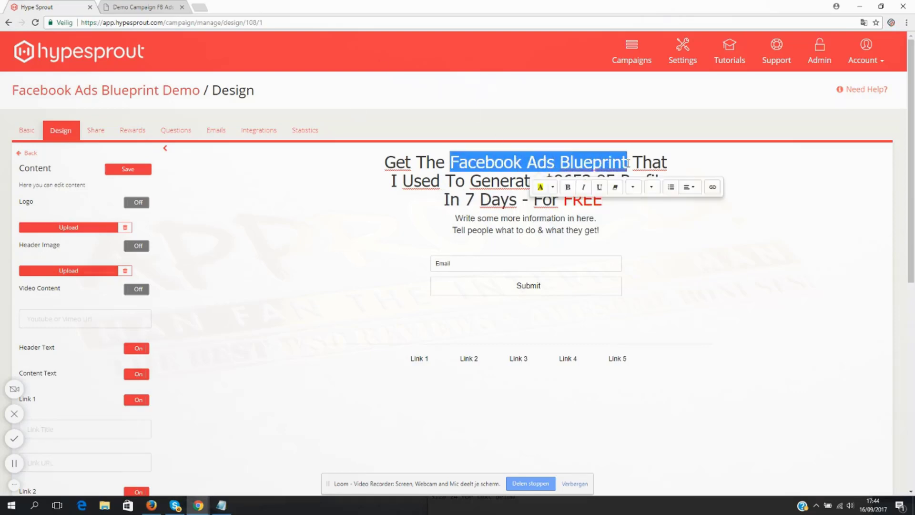
left_click(567, 187)
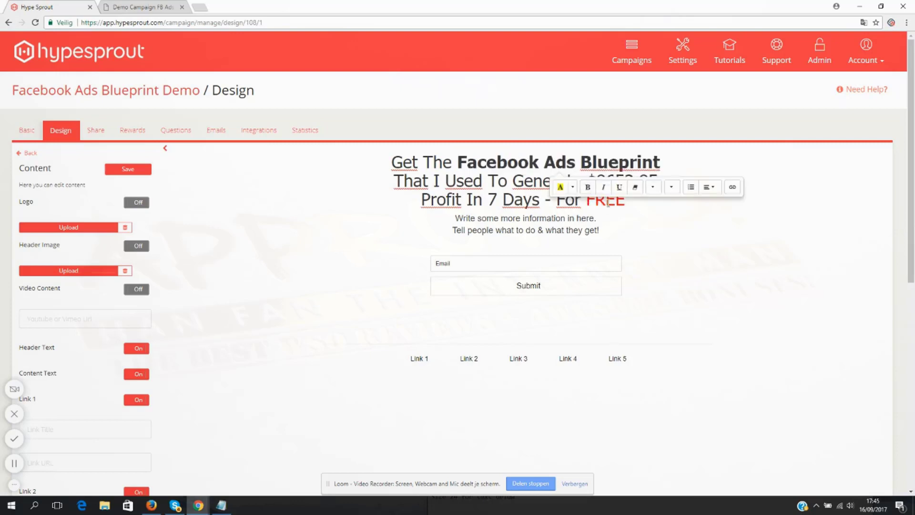
double_click(608, 203)
left_click(637, 225)
left_click(573, 198)
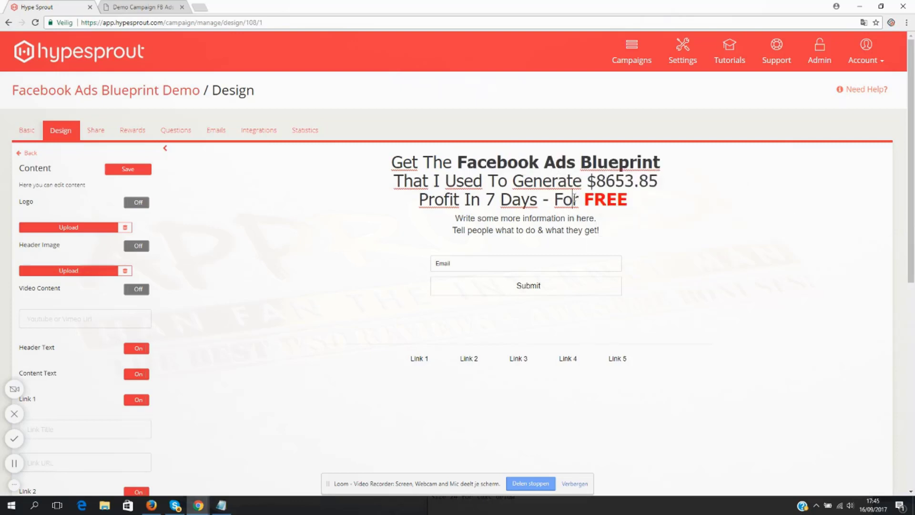
- Select the whole headline and look at the available fonts and font sizes
triple_click(518, 180)
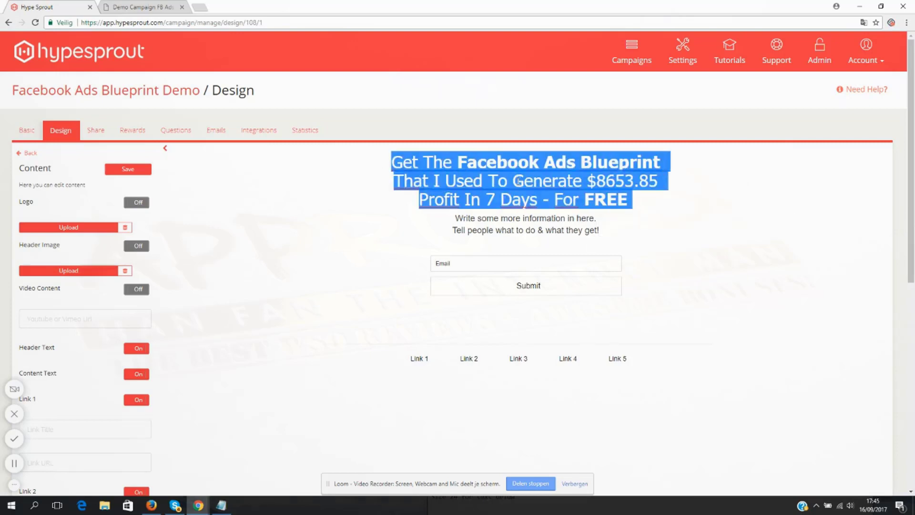
left_click(591, 188)
left_click_drag(630, 201, 396, 162)
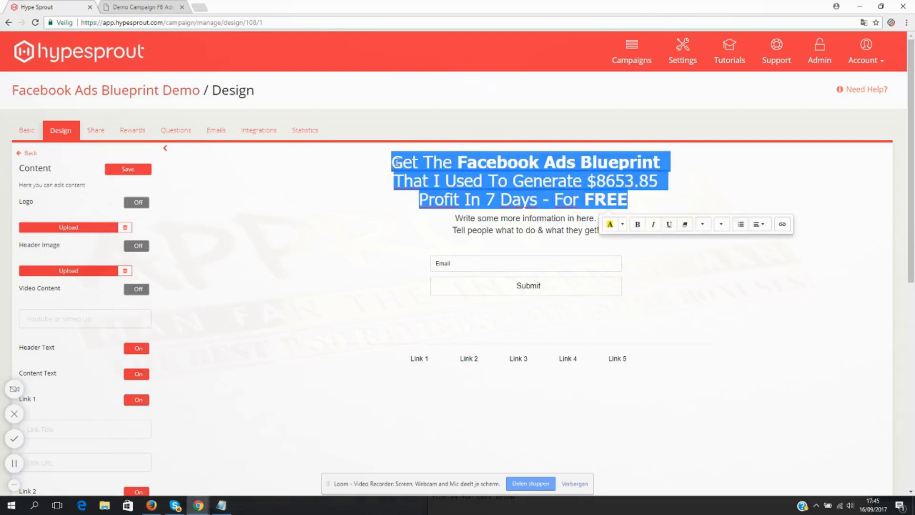
left_click(700, 224)
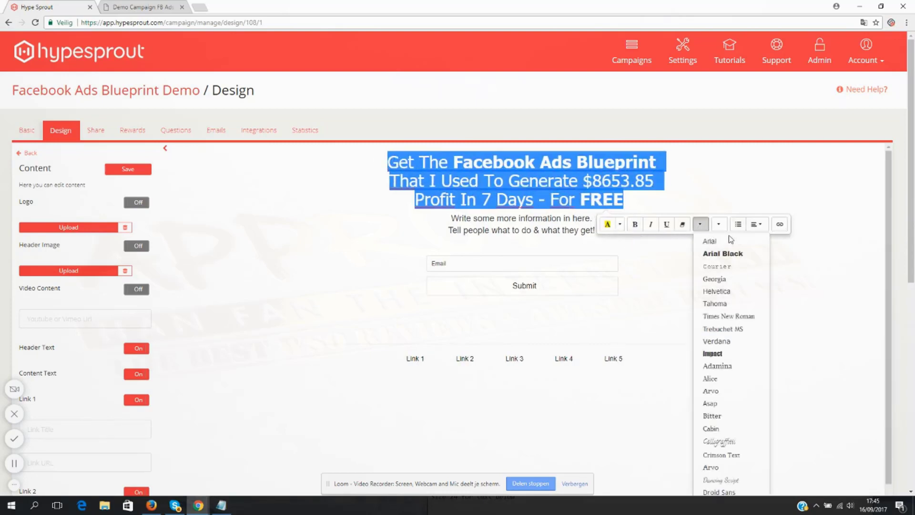
left_click(719, 224)
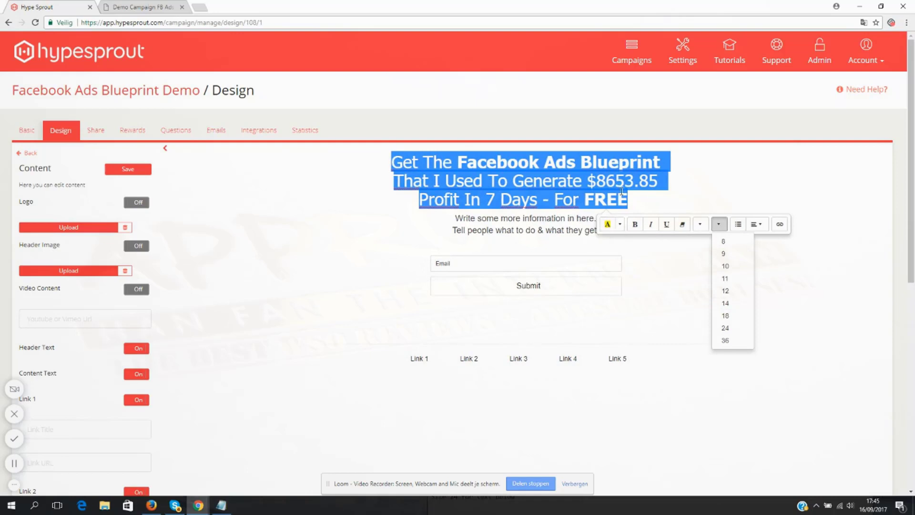
- Replace the placeholder content text below the headline with "Facebook Ads WORK. I'll show you how."
left_click(609, 181)
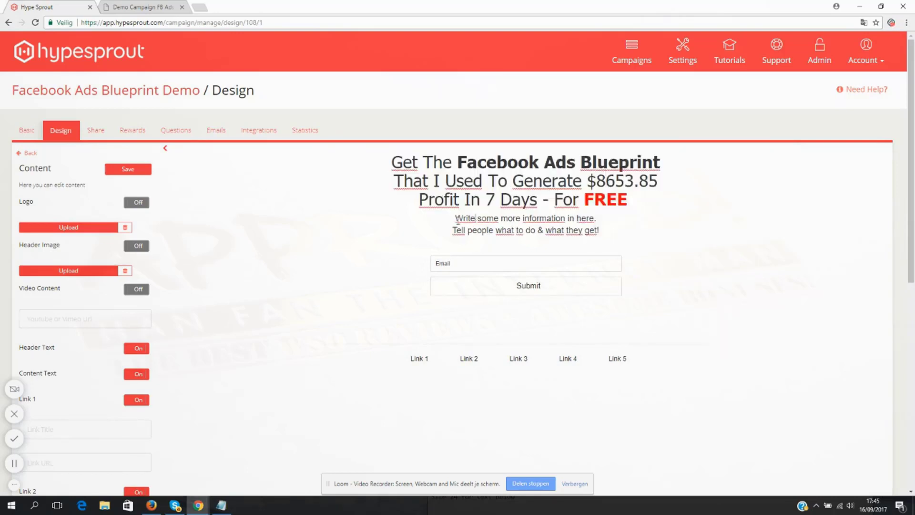
left_click_drag(453, 217, 640, 233)
type("Fac")
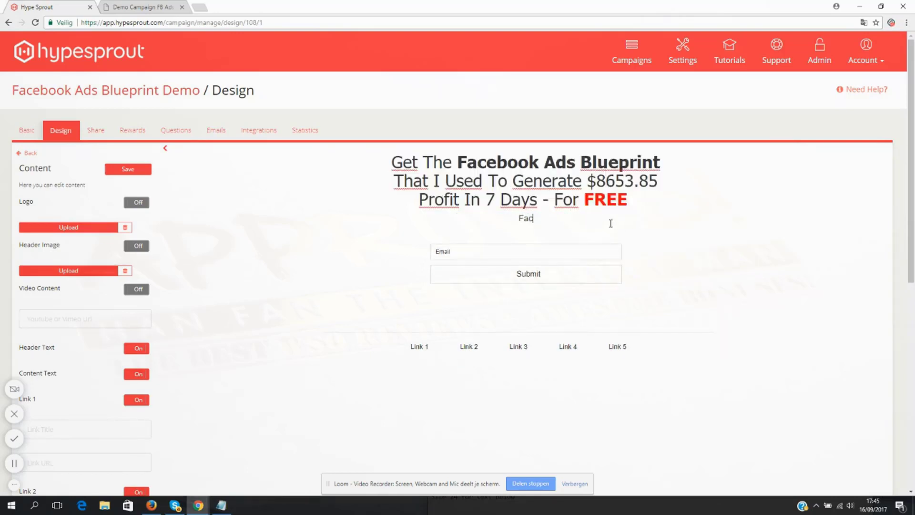
type("ebook Ads WORL")
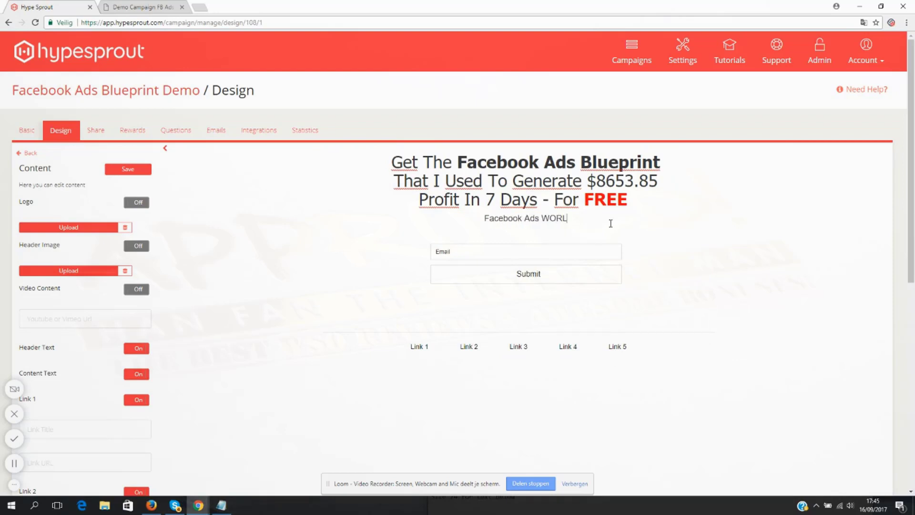
key("BackSpace")
type("K. ")
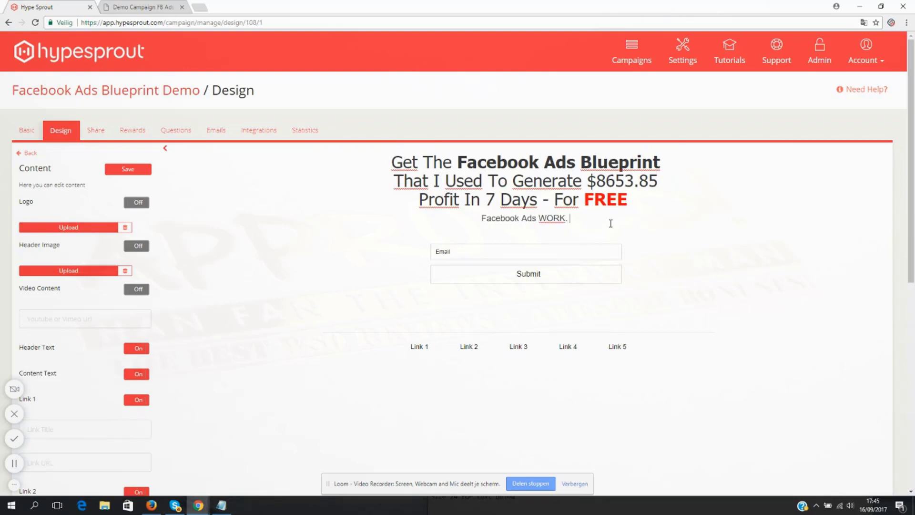
type("I'll show you how.")
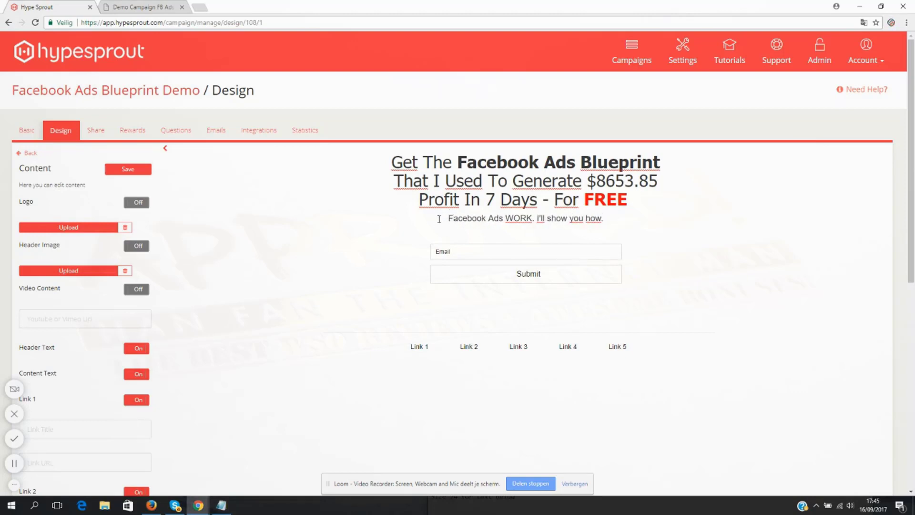
- Insert a blank line above the content text and set that text's font size to 24
key("Return")
left_click_drag(610, 220, 372, 229)
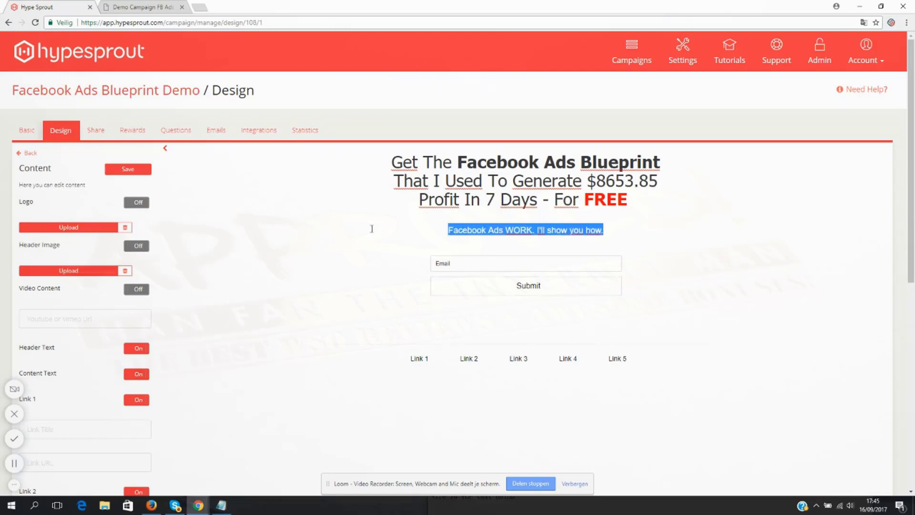
left_click(606, 230)
left_click_drag(607, 230, 428, 230)
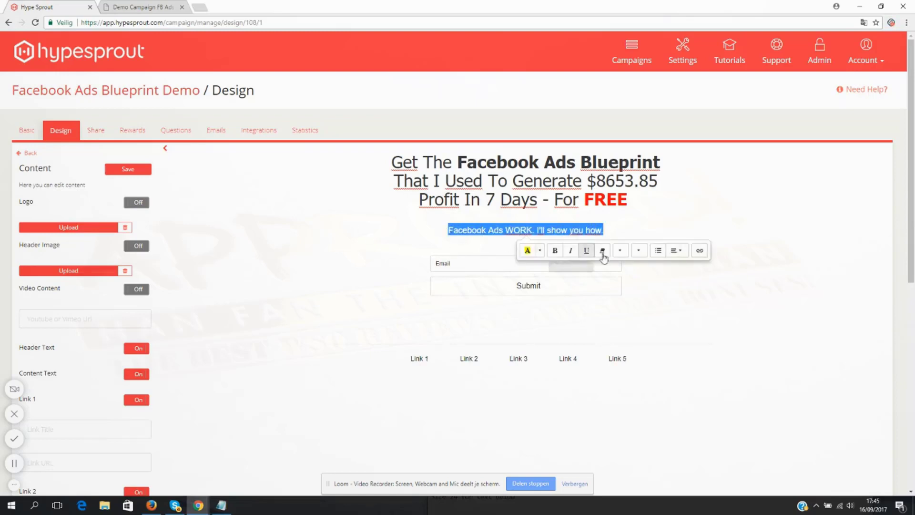
left_click(638, 250)
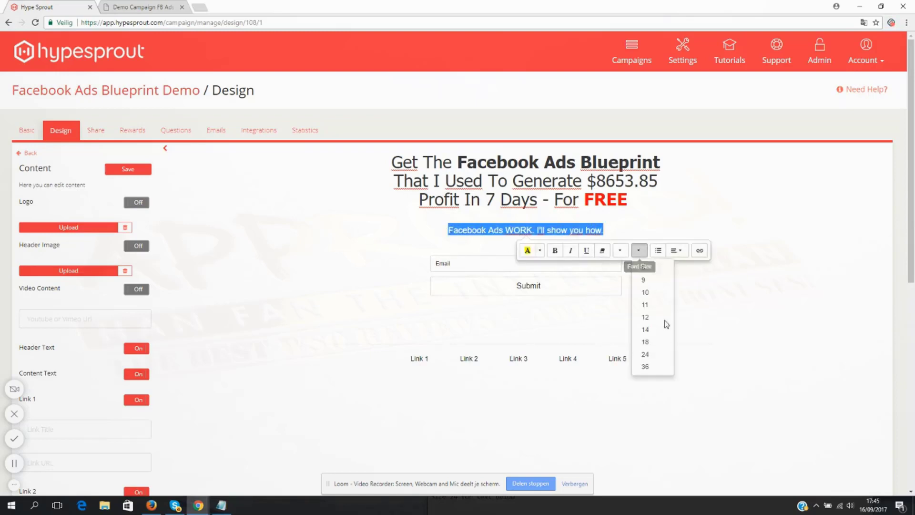
left_click(651, 355)
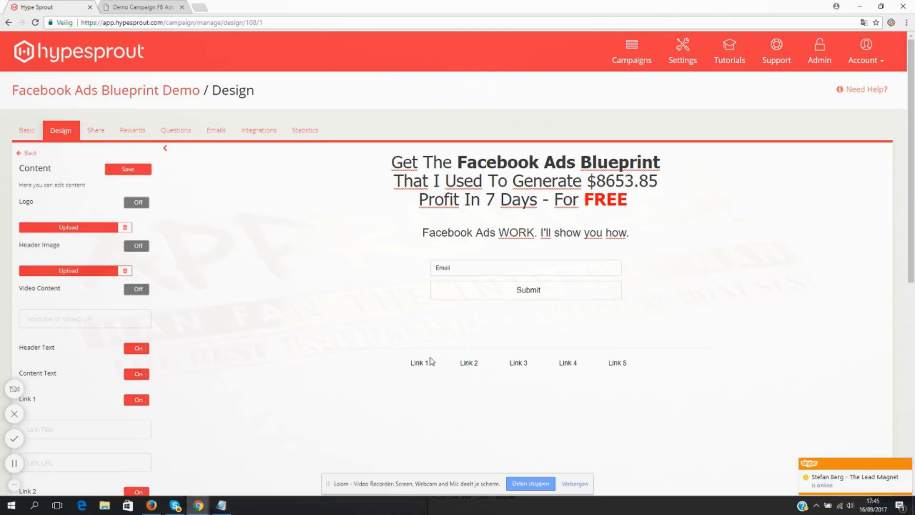
- Switch off footer links 1 through 5 so none of them shows on the opt-in page
scroll(234, 321, "down", 3)
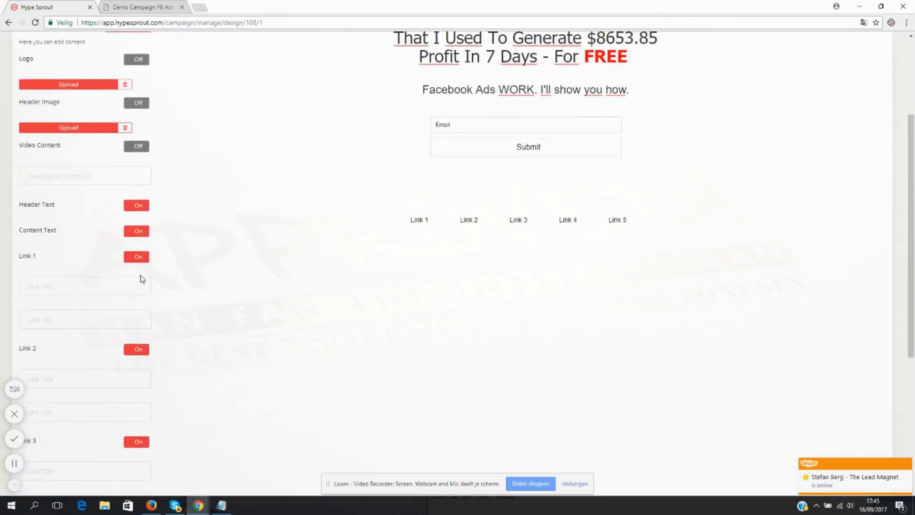
left_click(139, 258)
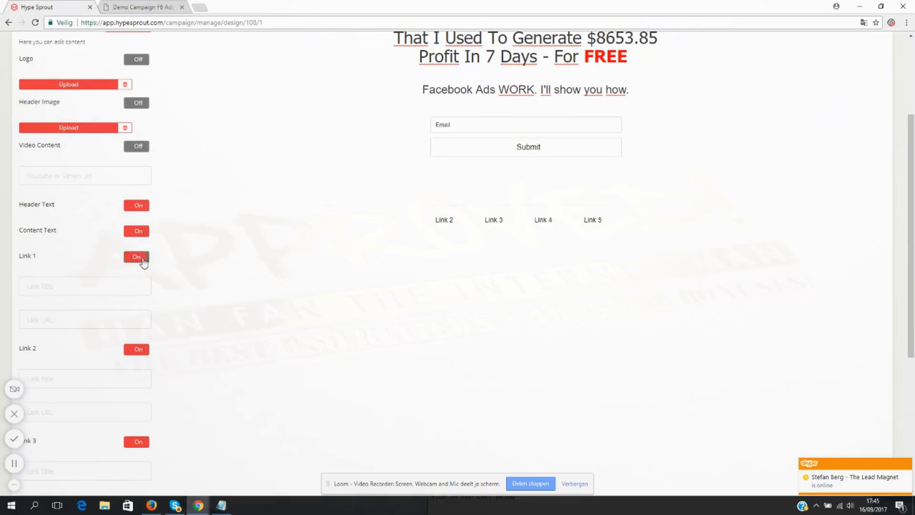
left_click(138, 349)
scroll(139, 328, "down", 3)
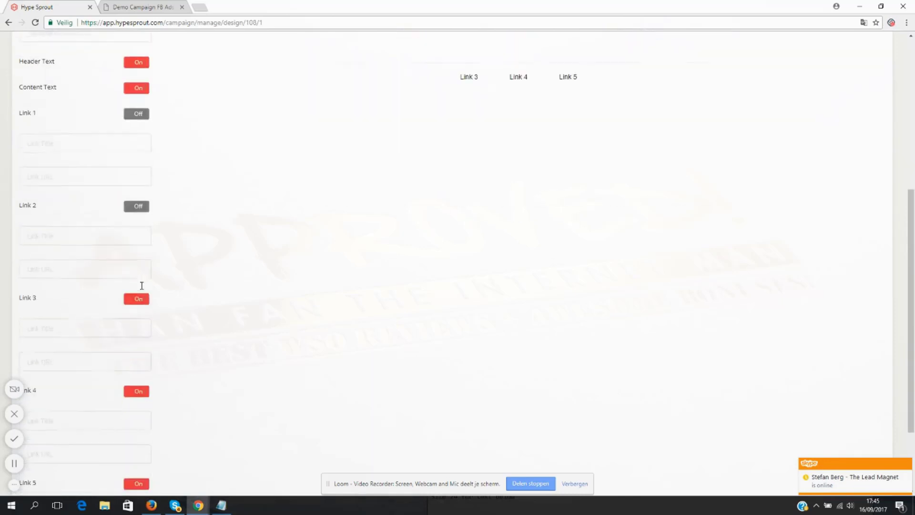
left_click(141, 299)
left_click(138, 392)
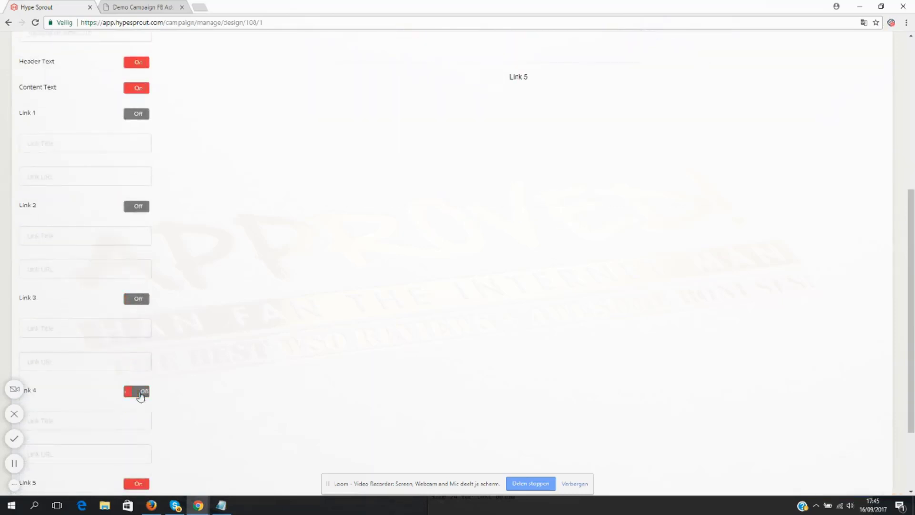
scroll(139, 393, "down", 3)
left_click(142, 379)
- Save the content settings, return to the settings overview and reload the campaign's design page
scroll(162, 353, "up", 10)
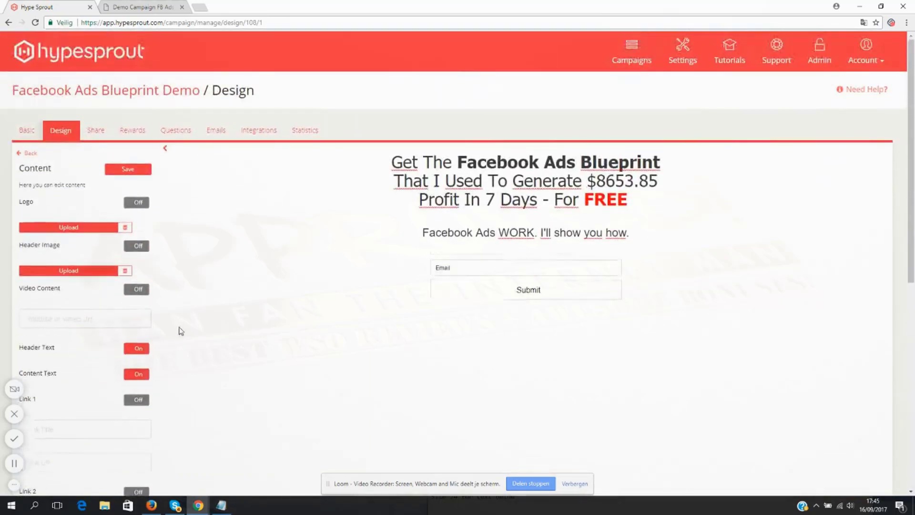
left_click(128, 170)
left_click(30, 153)
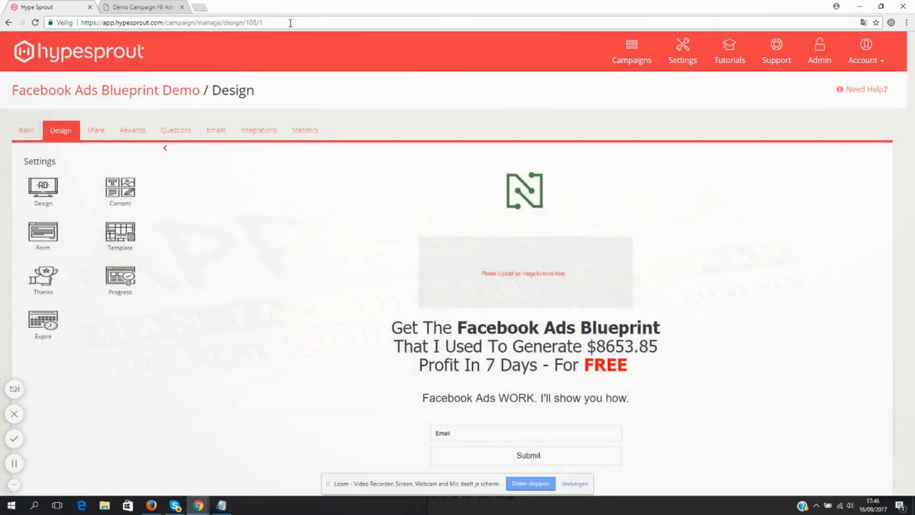
left_click(289, 22)
key("Return")
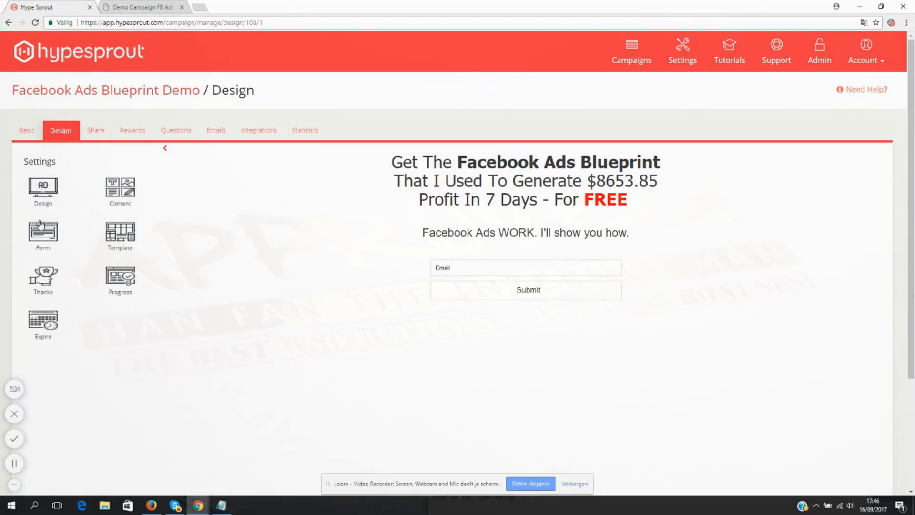
- Switch on the First Name field in the opt-in form and return to the settings overview
left_click(44, 234)
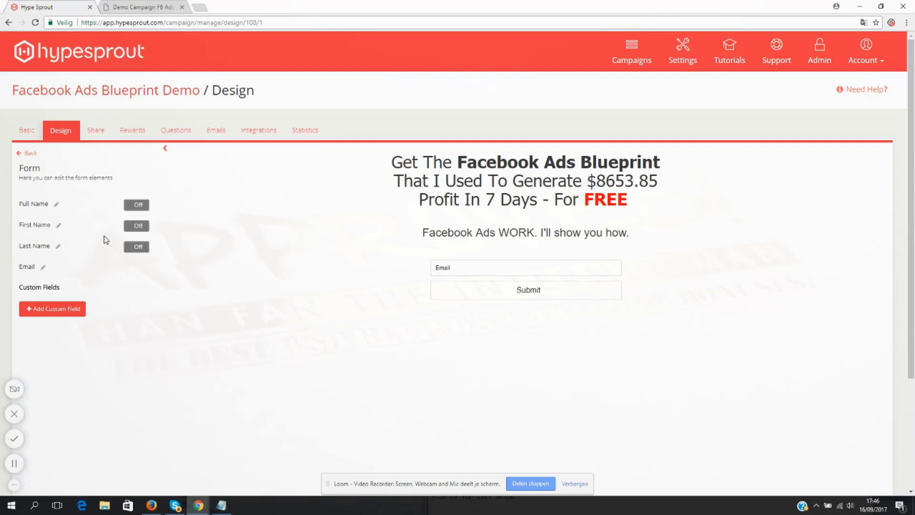
left_click(137, 226)
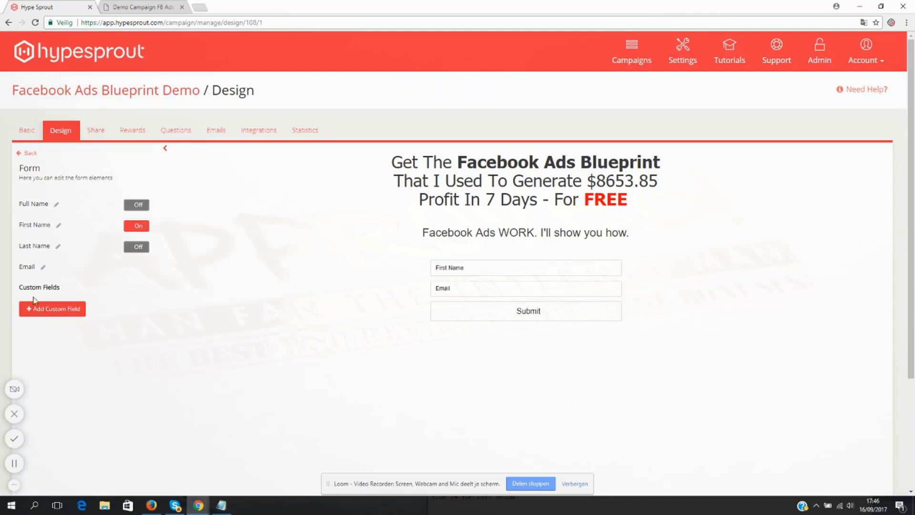
left_click(30, 154)
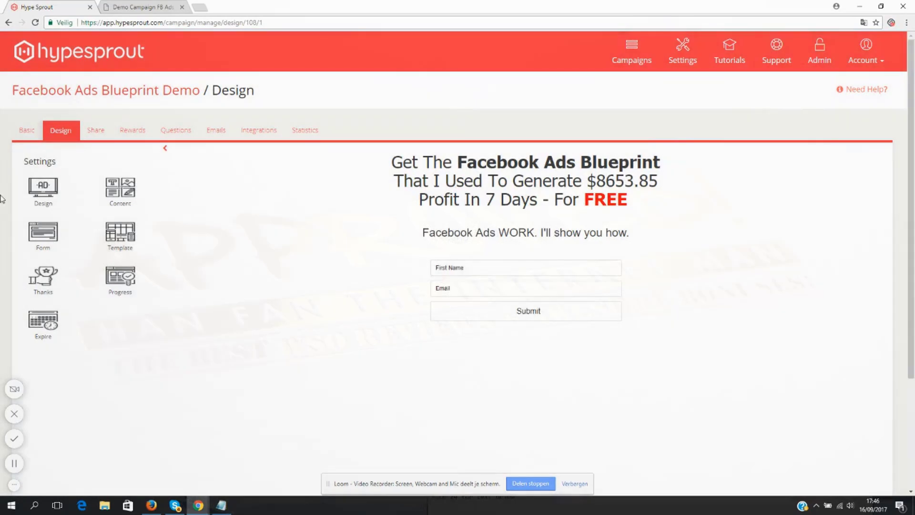
- Set the submit button's background colour to the red-orange #e74c3c in the design settings
left_click(42, 191)
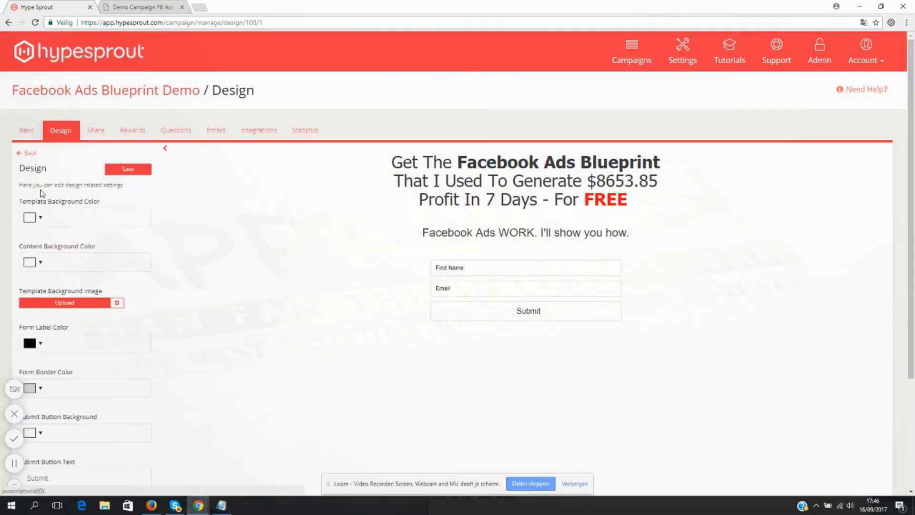
scroll(47, 279, "down", 3)
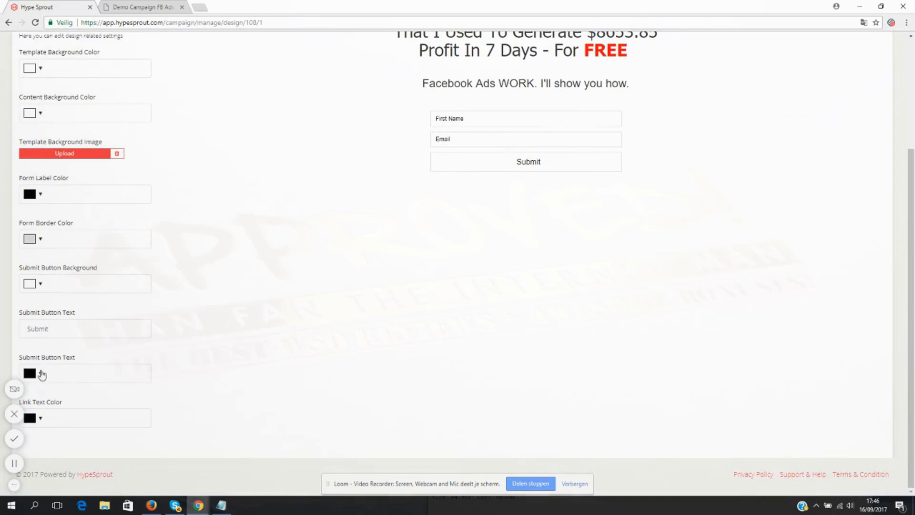
left_click(39, 286)
left_click(71, 323)
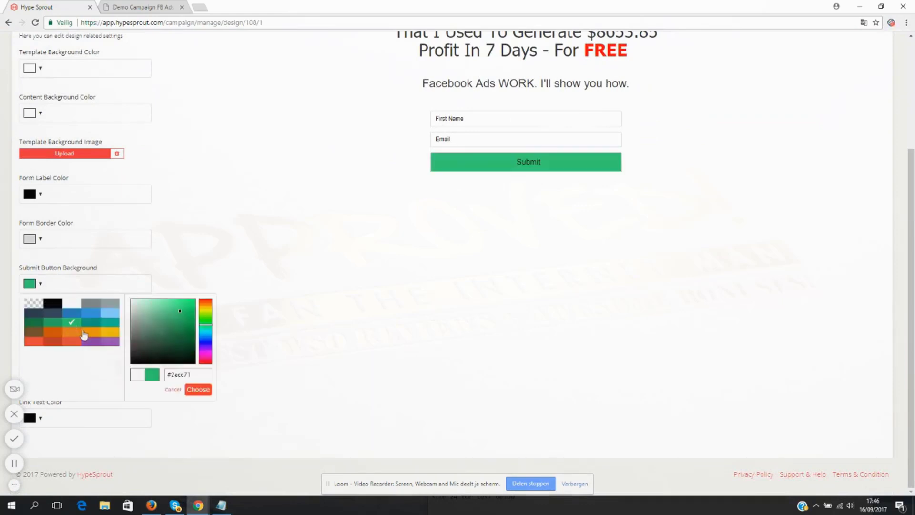
left_click(57, 342)
left_click(73, 342)
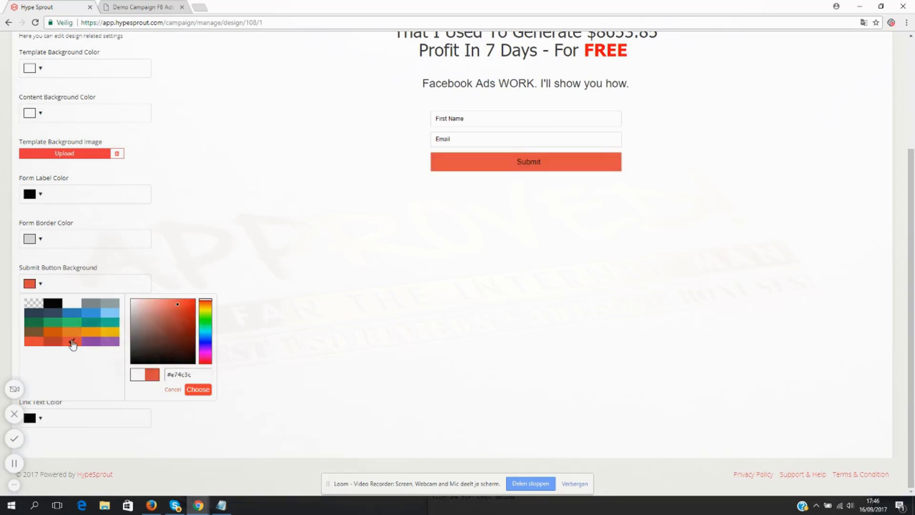
left_click(195, 390)
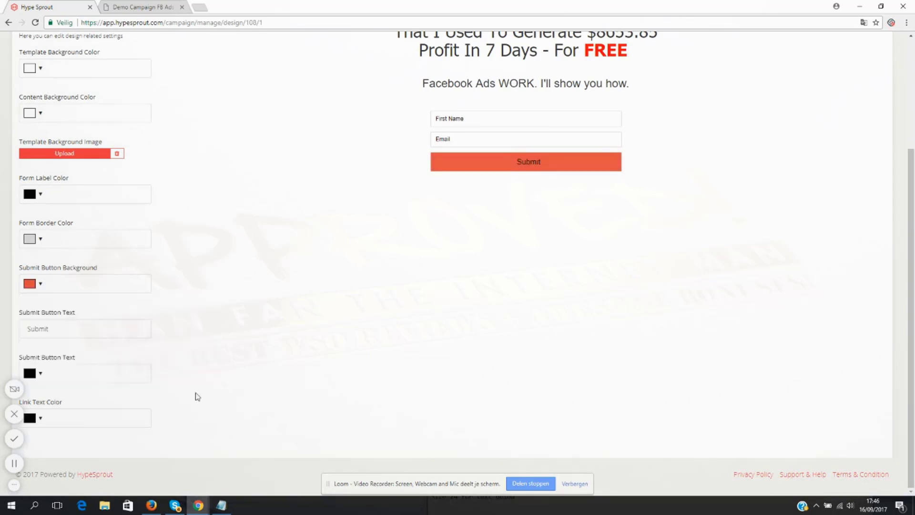
- Change the submit button's label to "Download Facebook Ads Blueprint"
left_click(58, 327)
double_click(55, 321)
type("Downlo")
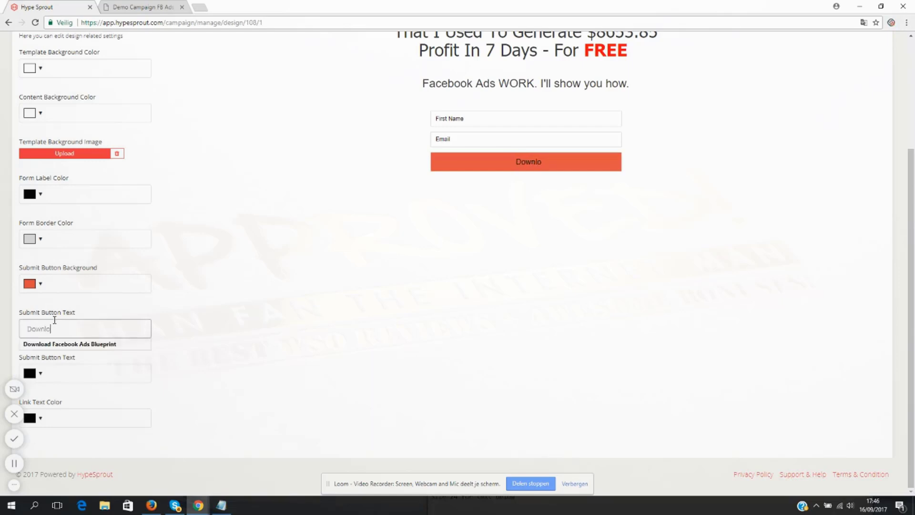
left_click(88, 344)
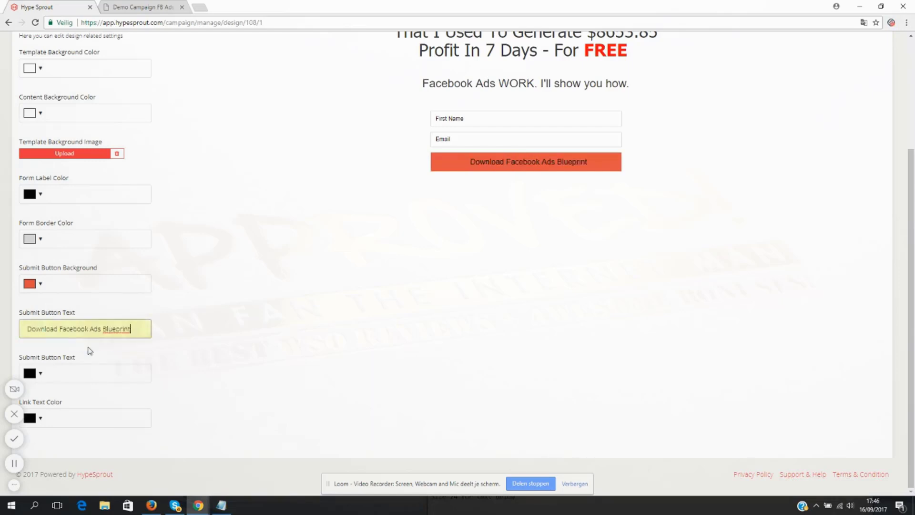
- Set the submit button's text colour to white (#ffffff)
left_click(41, 375)
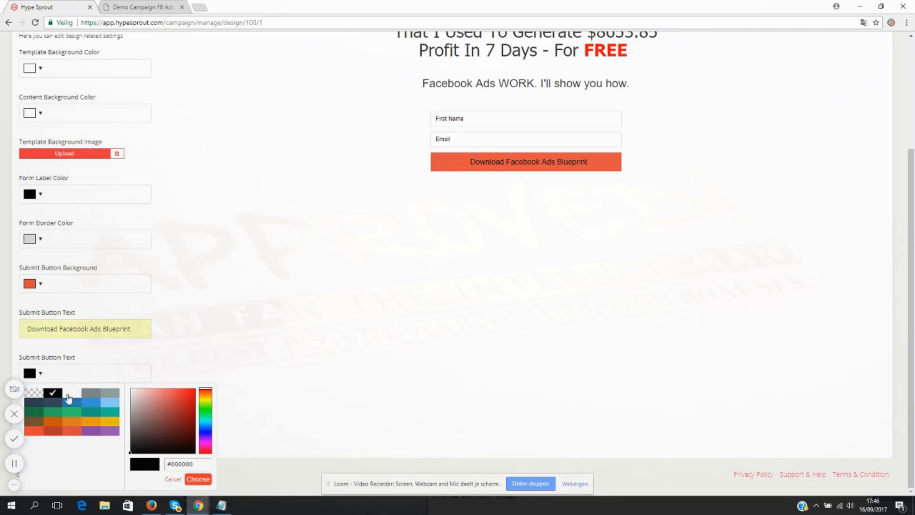
left_click(71, 393)
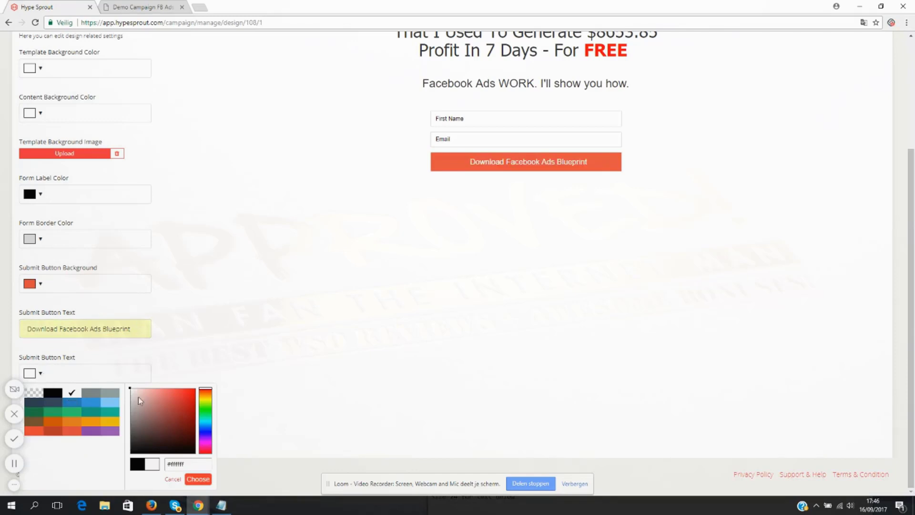
left_click(196, 480)
- Set the form border colour to black (#000000)
scroll(282, 327, "up", 3)
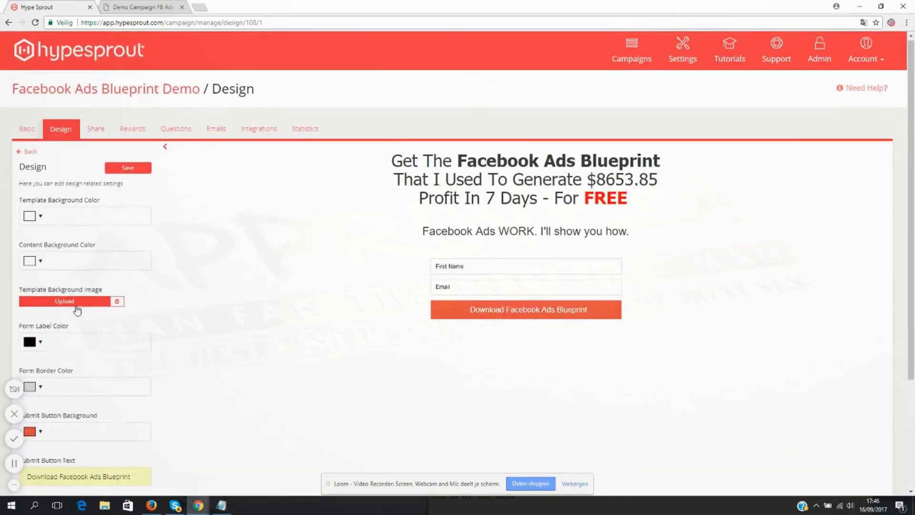
scroll(190, 319, "down", 2)
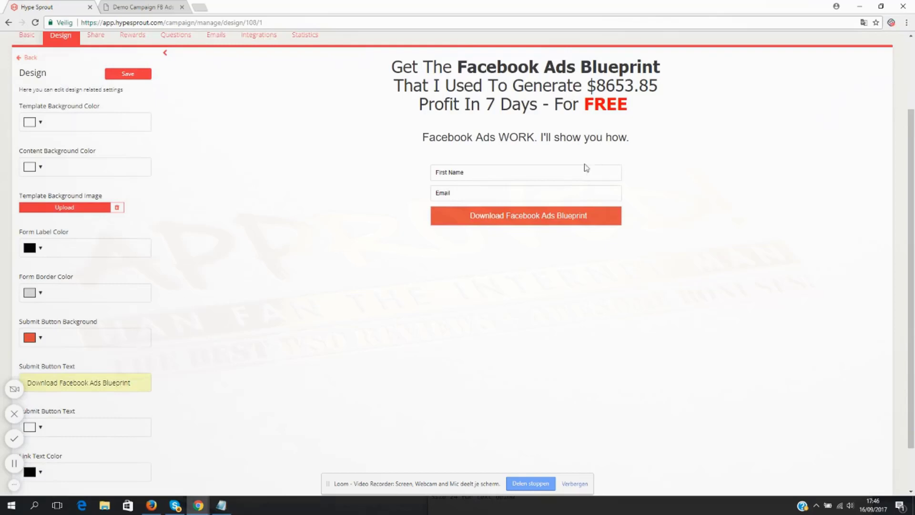
scroll(584, 160, "down", 1)
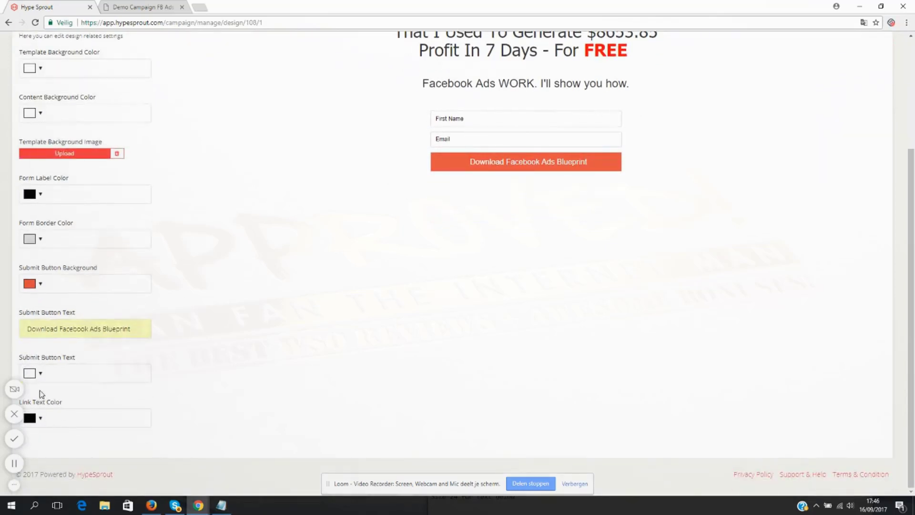
left_click(34, 240)
left_click(53, 260)
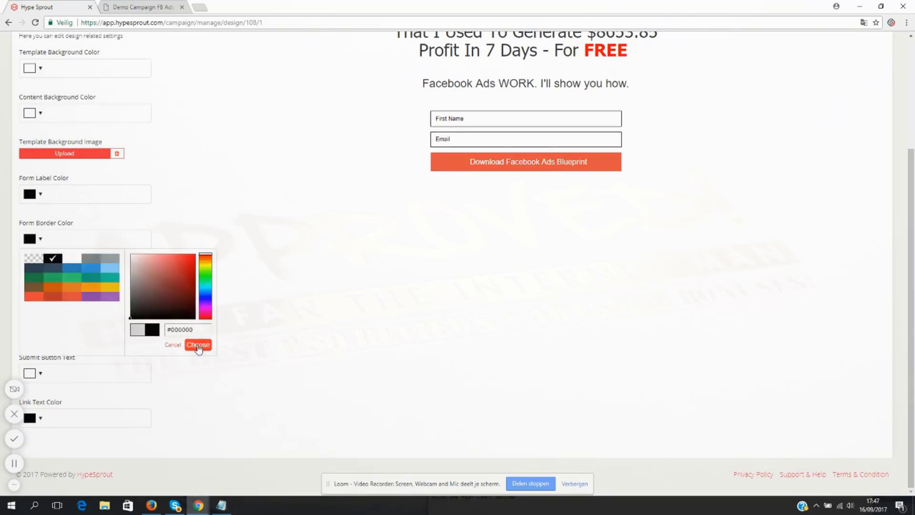
left_click(198, 344)
- Leave the design settings and open the Thanks message settings
scroll(358, 247, "up", 3)
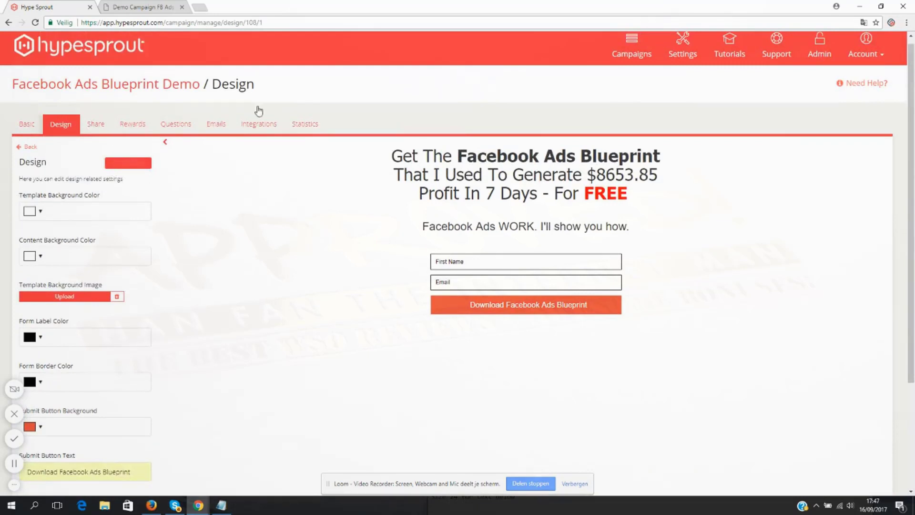
left_click(28, 148)
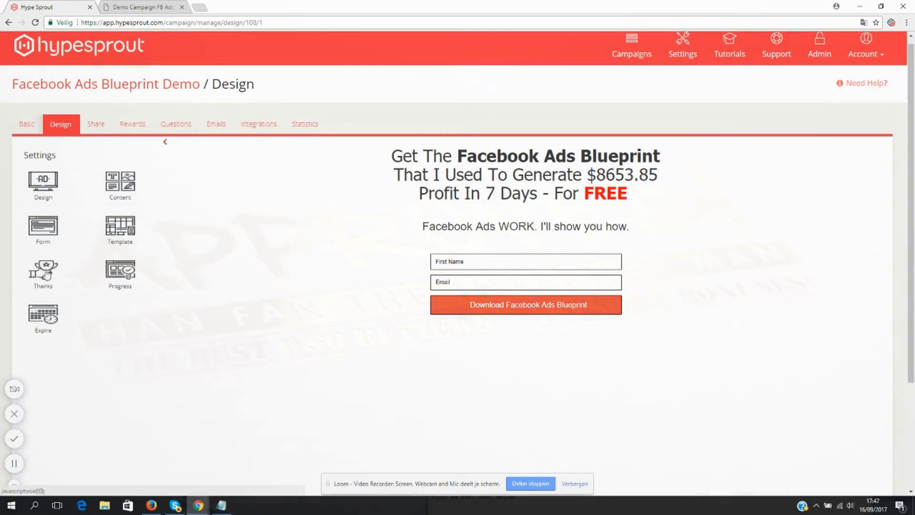
left_click(55, 269)
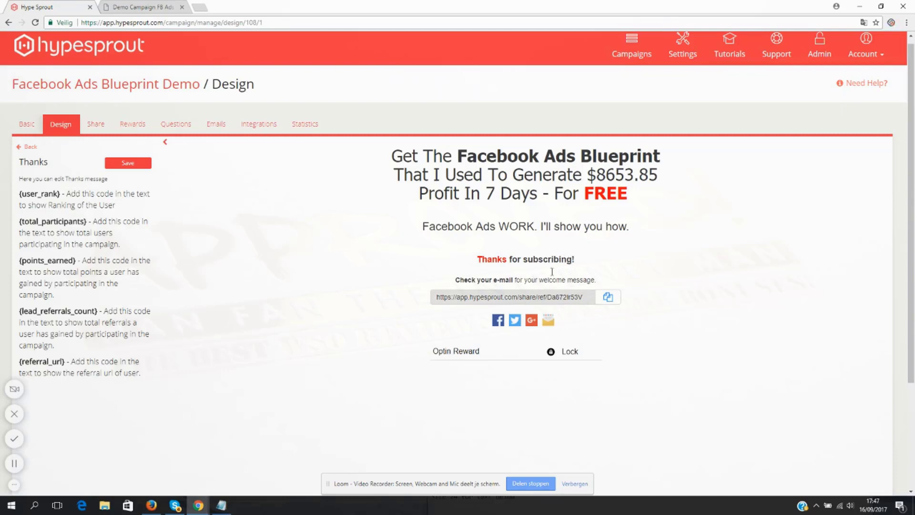
- Add the line "Download The Blueprint" below "Thanks for subscribing!" in the thanks message
left_click(579, 258)
key("Return")
key("Return")
type("Download")
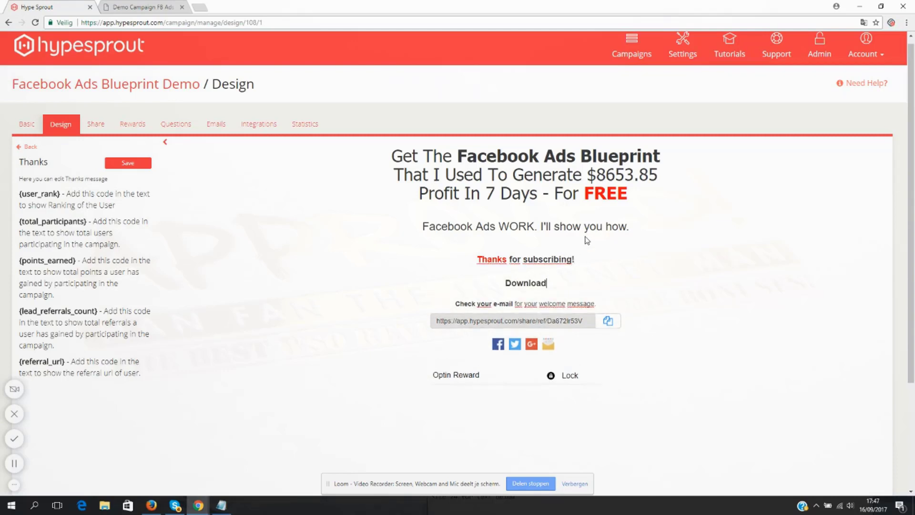
type(" The Blueprint")
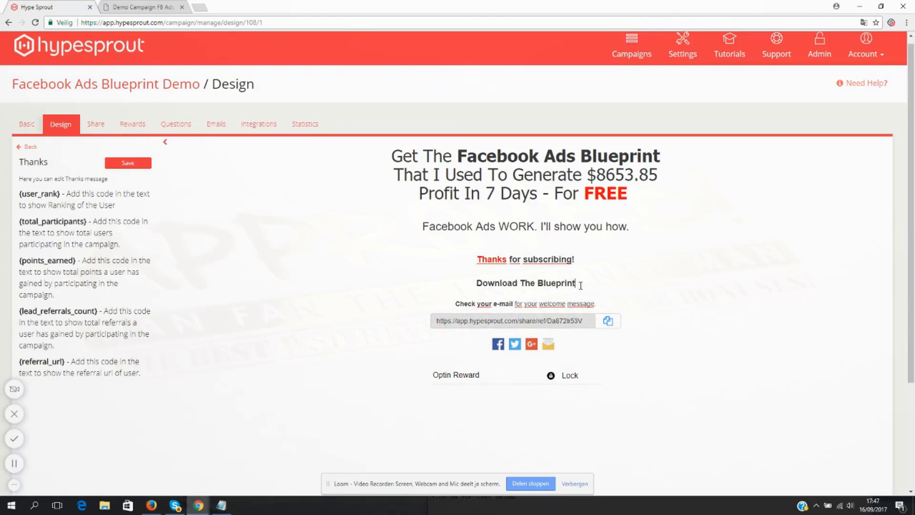
- Set the font size of the "Download The Blueprint" line to 24
left_click_drag(581, 285, 476, 283)
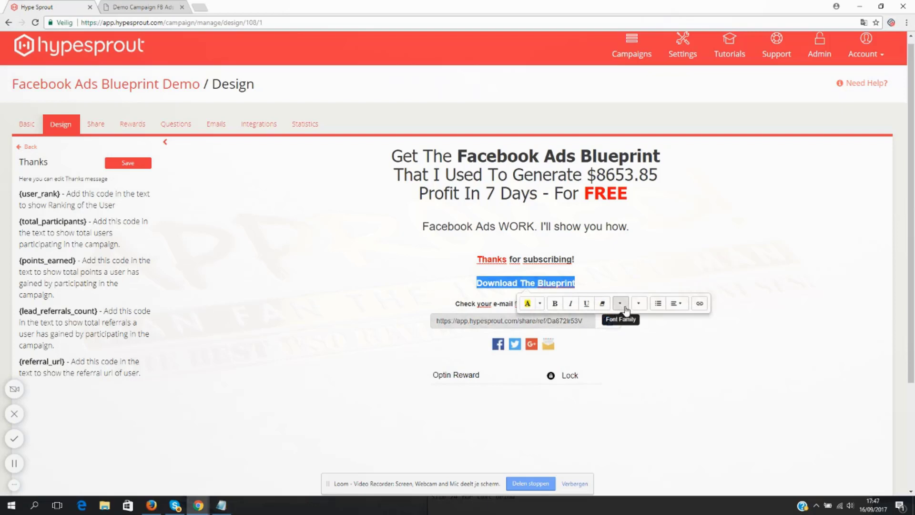
left_click(626, 308)
left_click(645, 406)
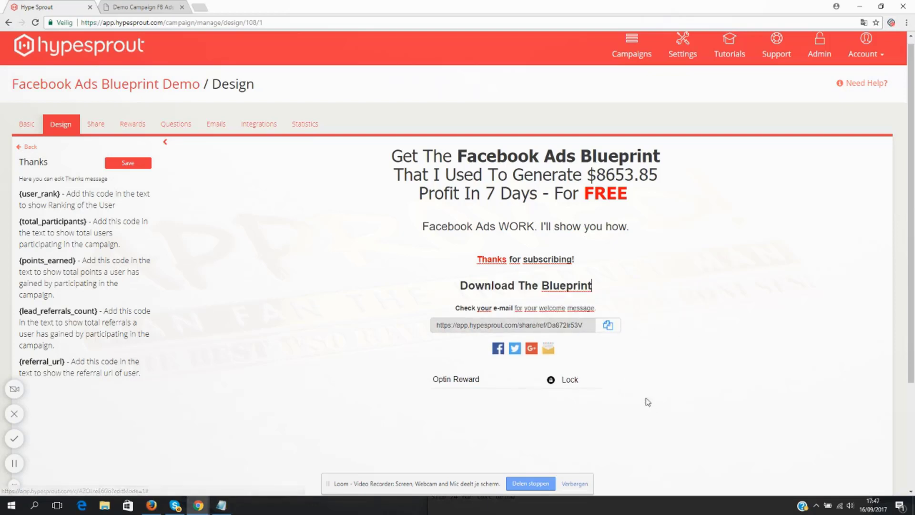
left_click_drag(603, 283, 459, 282)
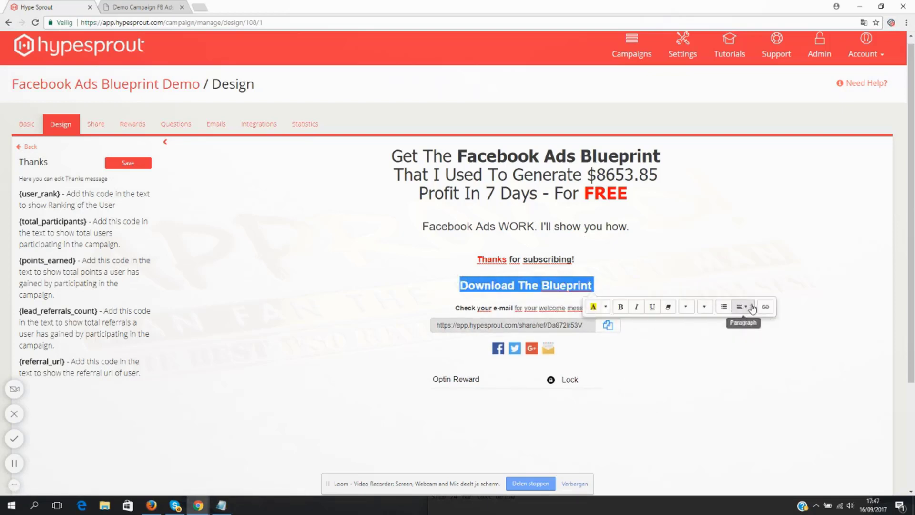
left_click_drag(604, 286, 474, 280)
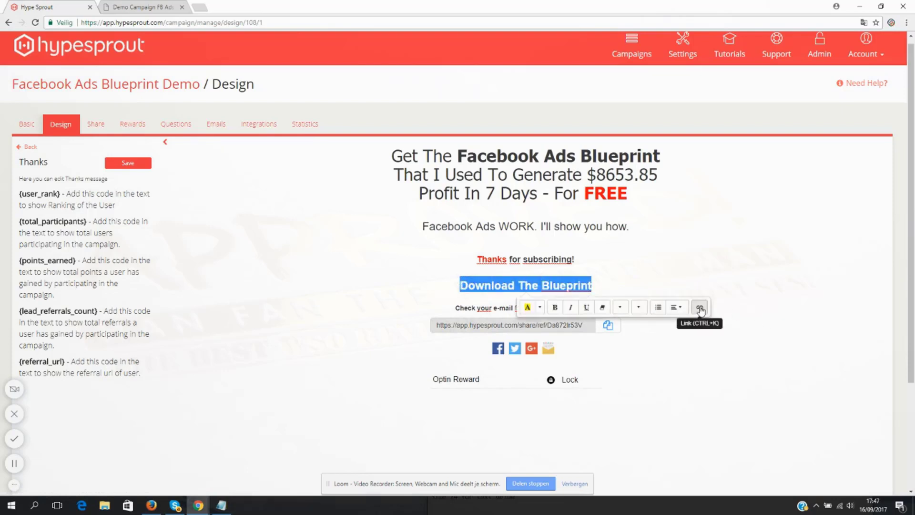
left_click(700, 309)
left_click_drag(486, 229, 238, 241)
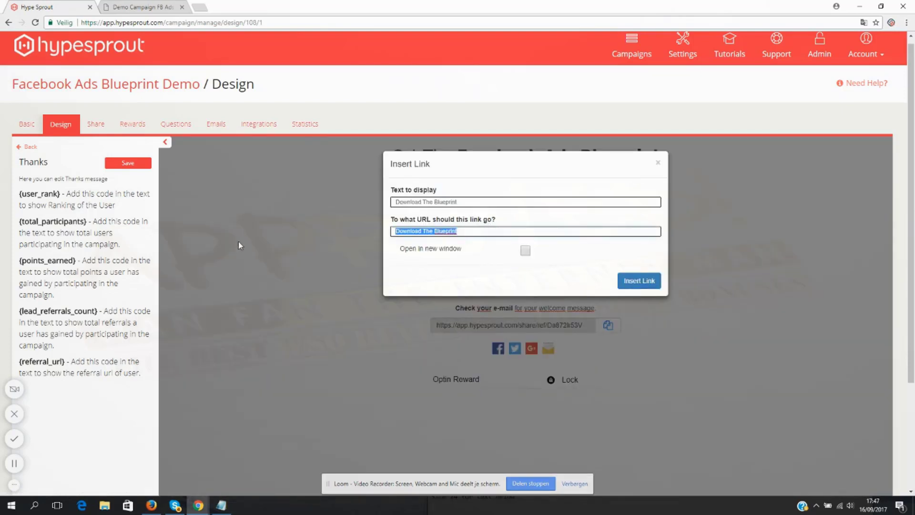
type("http://www.google.com")
left_click(525, 250)
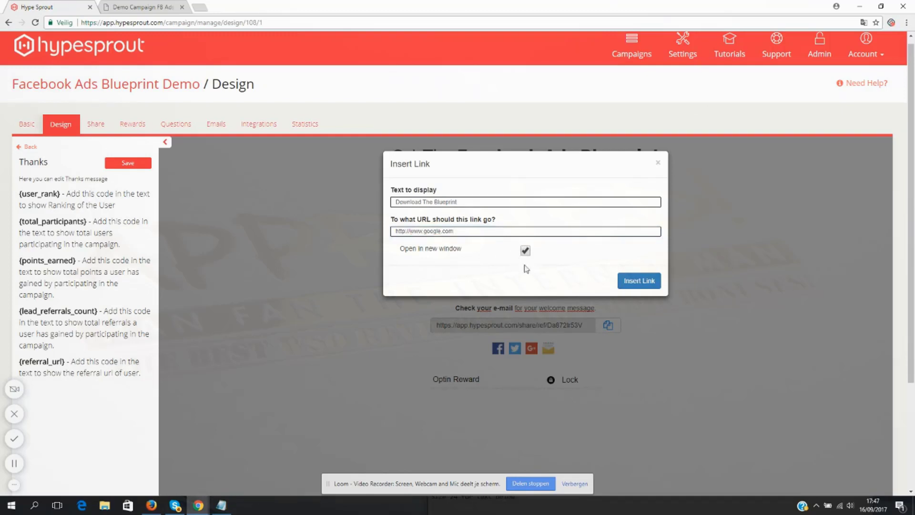
left_click(644, 284)
left_click(609, 287)
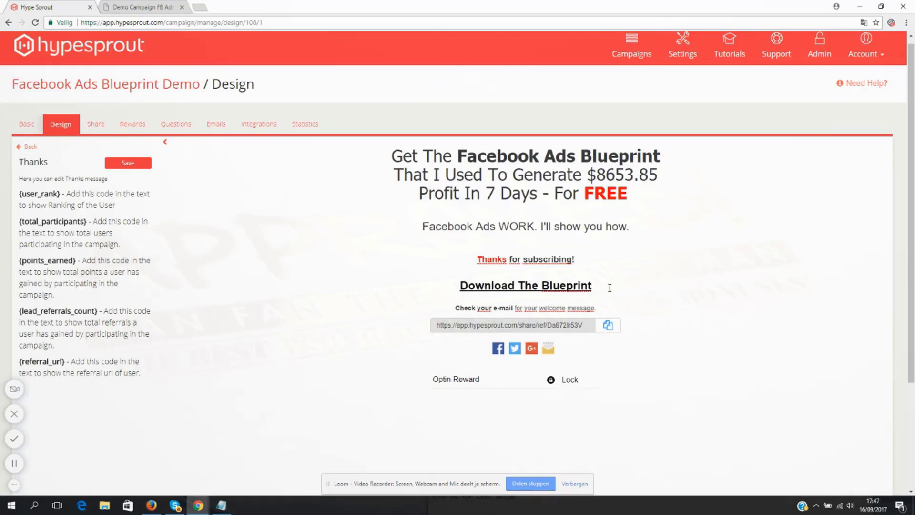
- Colour the "Download The Blueprint" link text blue
left_click_drag(598, 284, 458, 285)
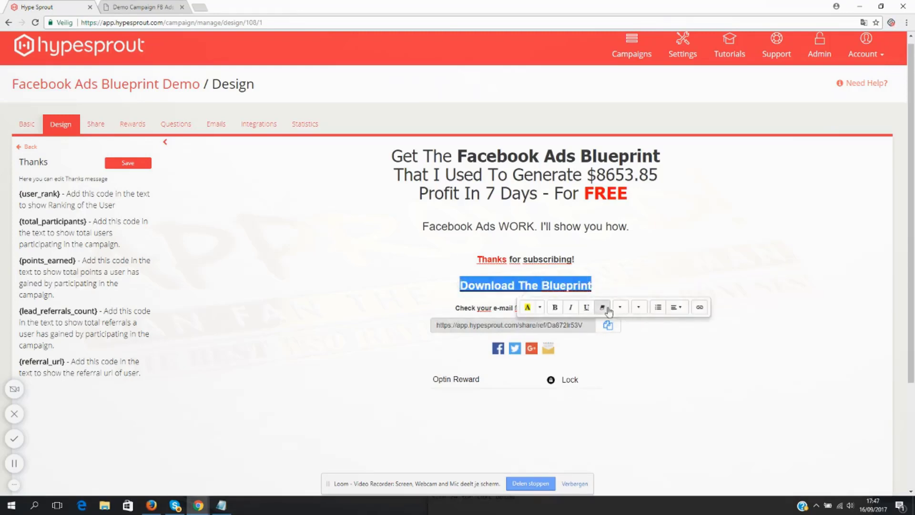
left_click(540, 307)
left_click(653, 353)
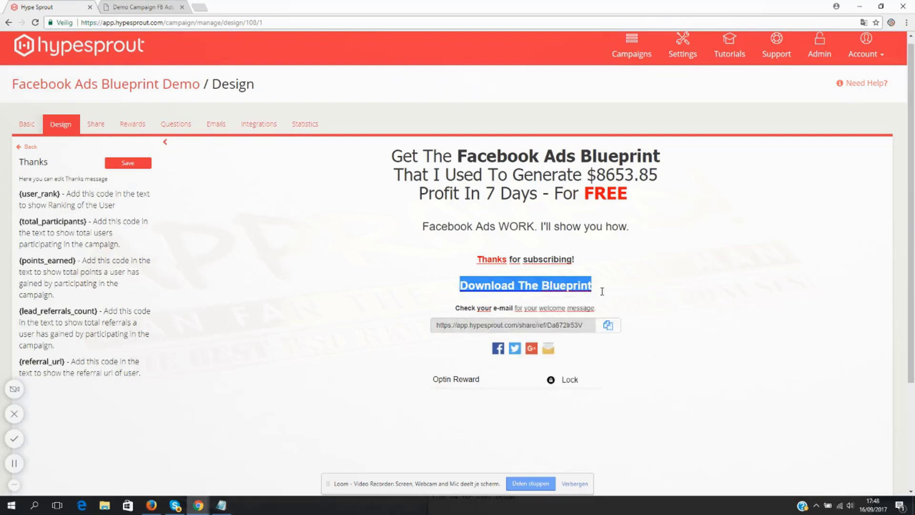
left_click(605, 291)
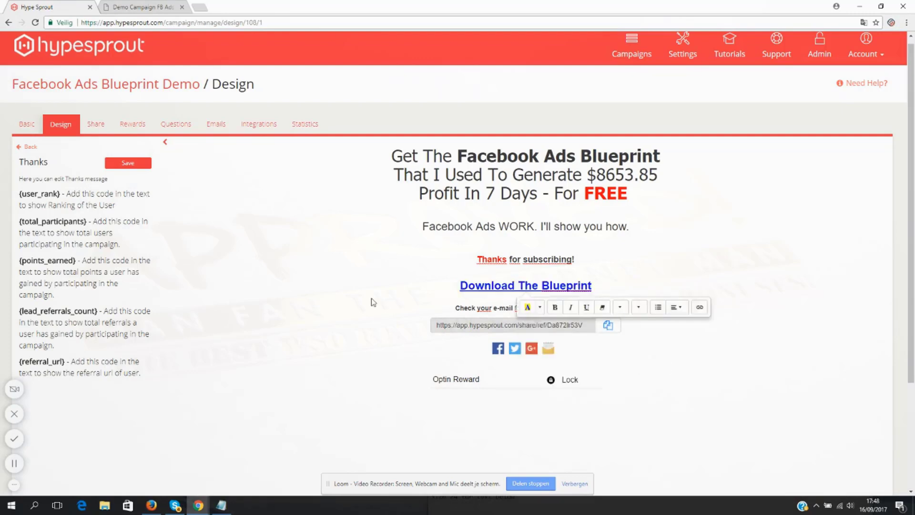
scroll(372, 302, "down", 1)
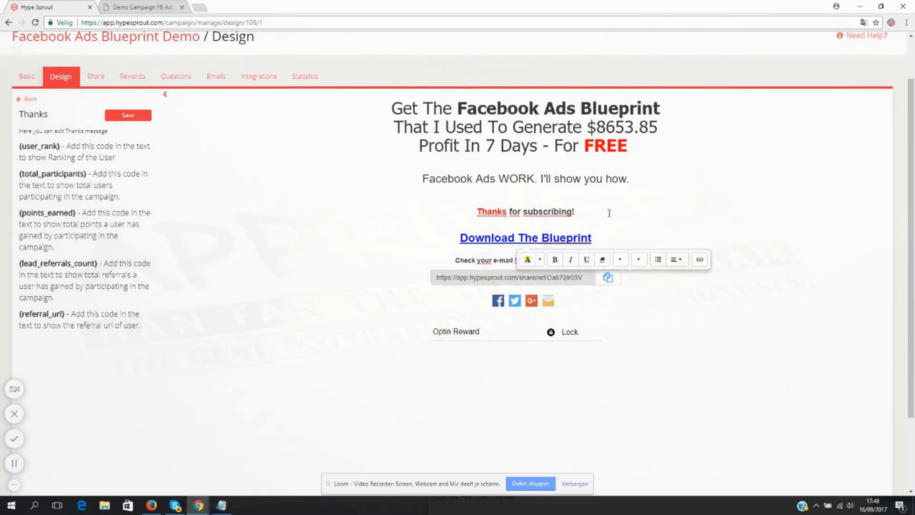
left_click(639, 228)
- Replace the "Check your e-mail for your welcome message" line with "Wait, Do You Want More?"
left_click_drag(456, 260, 594, 253)
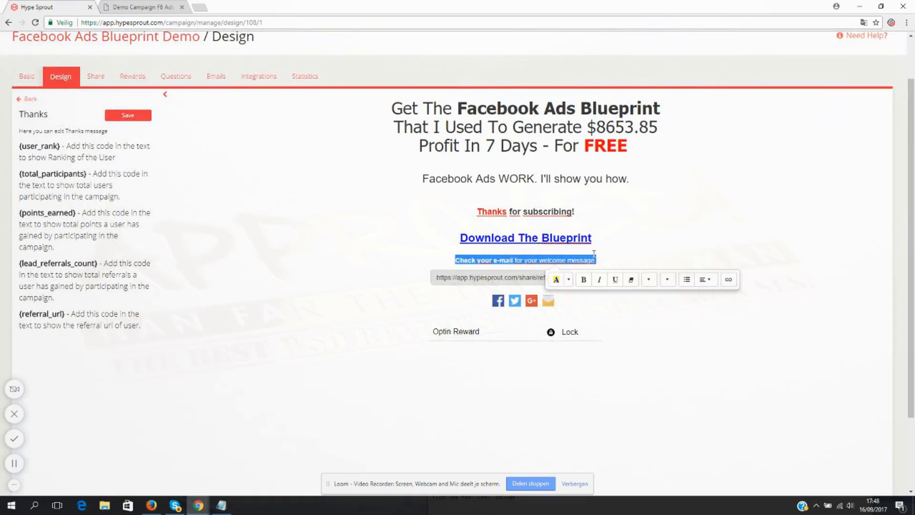
type("w")
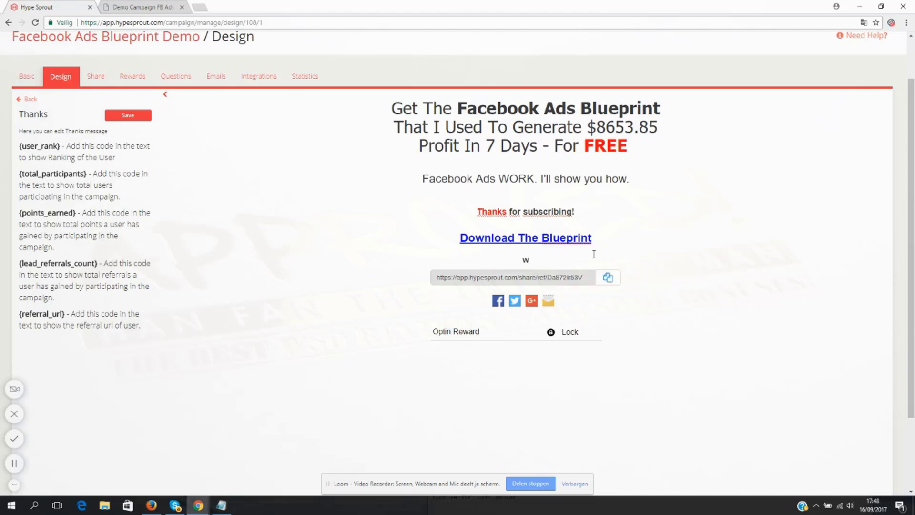
type("ait, Do You Want More?")
- Set the font size of the "Wait, Do You Want More?" line to 24
left_click_drag(540, 255, 456, 256)
left_click(639, 279)
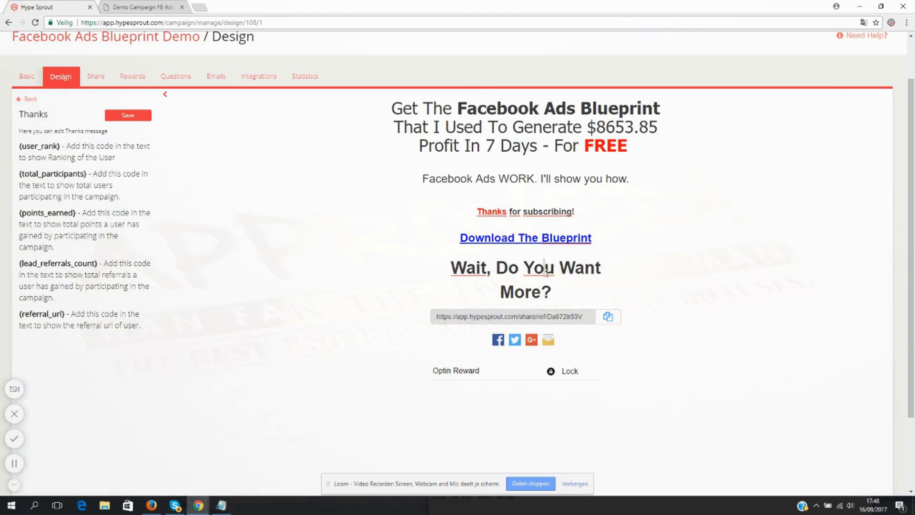
left_click_drag(555, 291, 451, 283)
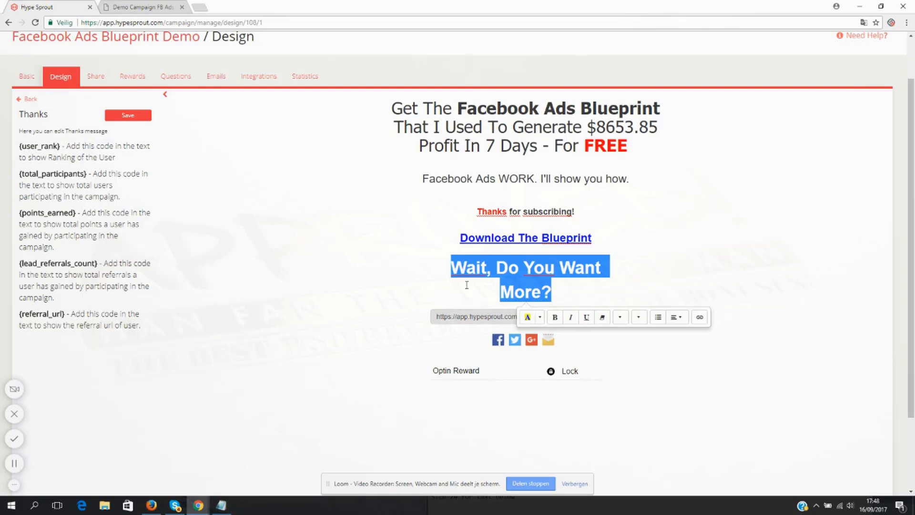
left_click(556, 293)
left_click_drag(551, 294, 449, 269)
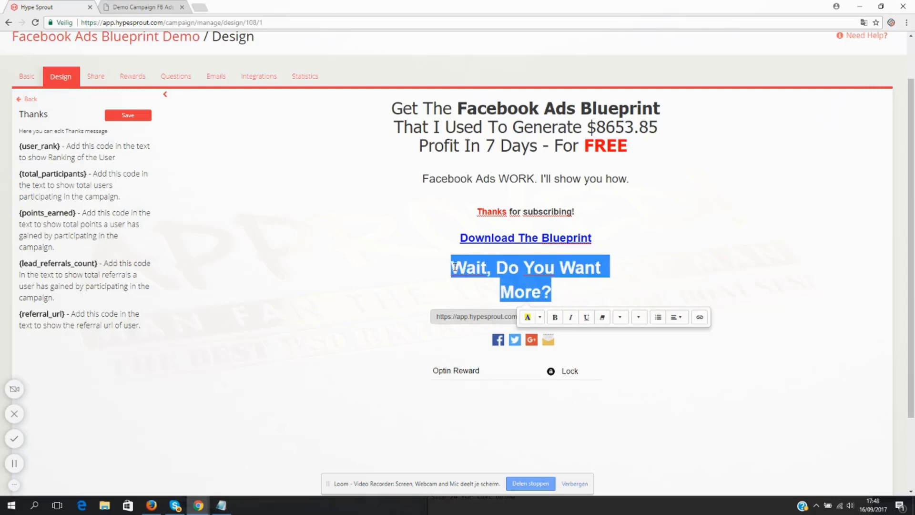
left_click(638, 317)
left_click(646, 421)
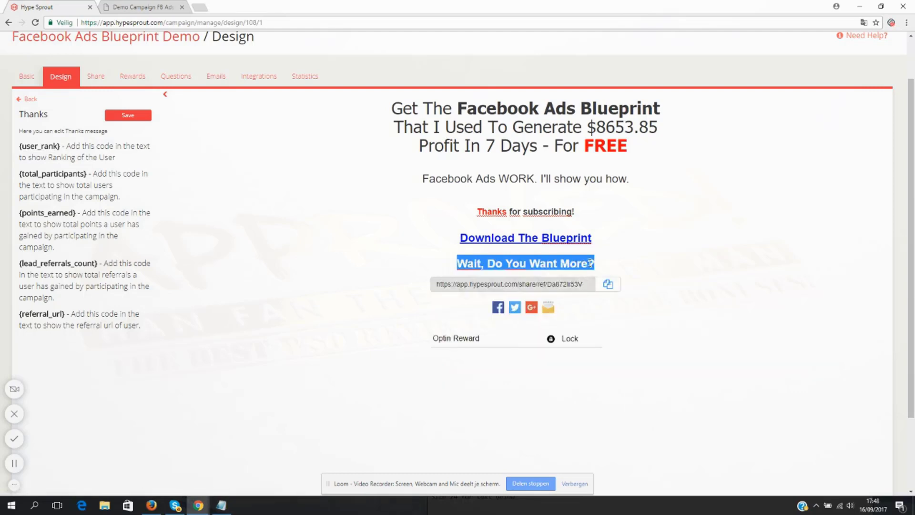
- Add below it the text "Invite 5 friends to download the Blueprint and get a copy of my Facebook Ads Video Course"
left_click(592, 263)
left_click(605, 262)
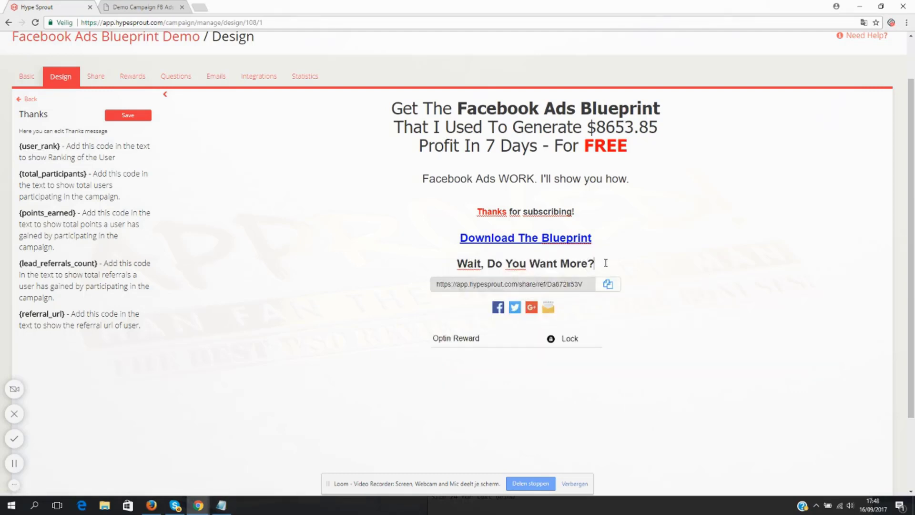
key("Return")
key("BackSpace")
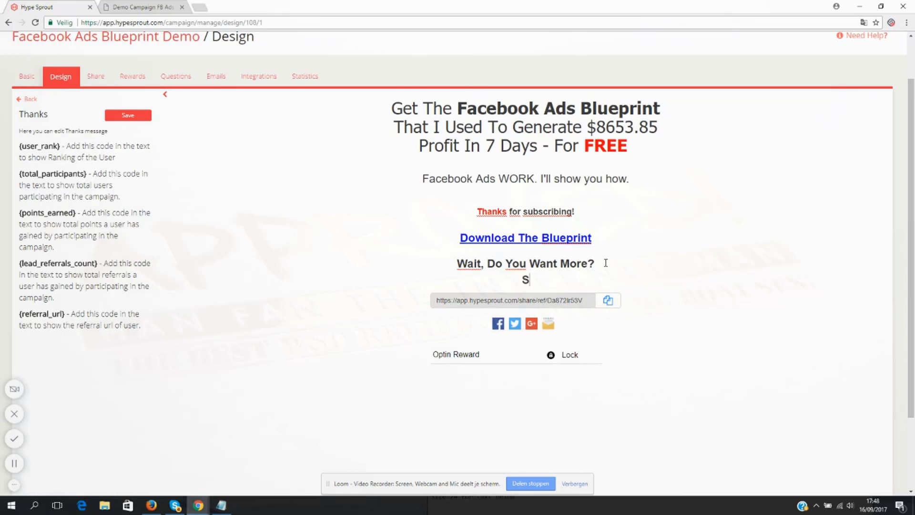
type("Invite 5 friends to do")
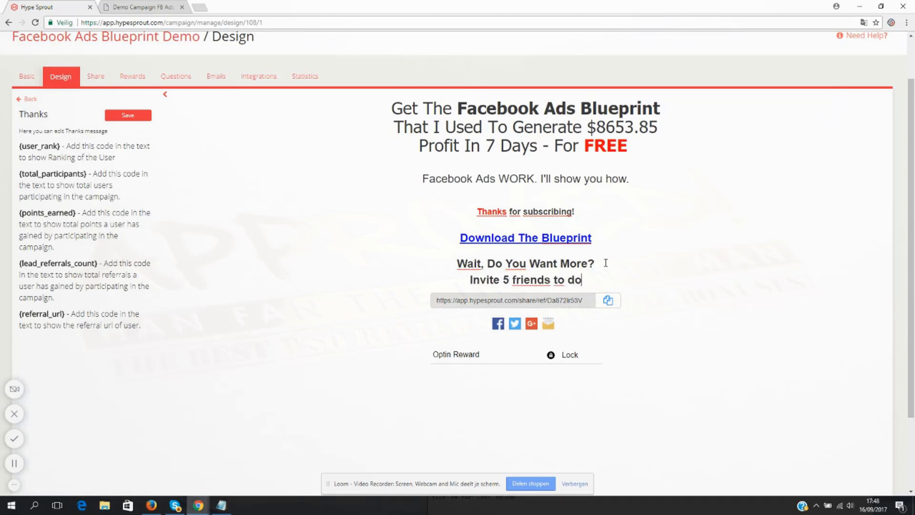
type("wnload the Blueprint")
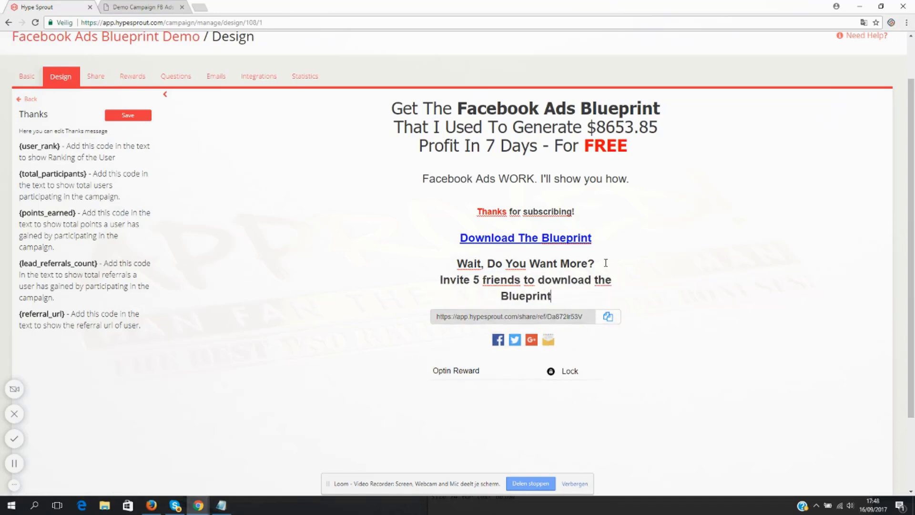
type(" and get a cop")
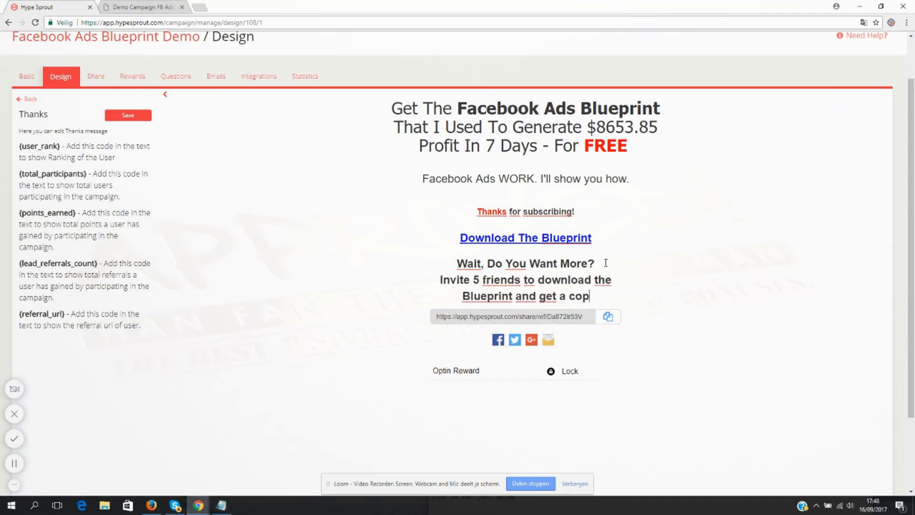
type("y of my F")
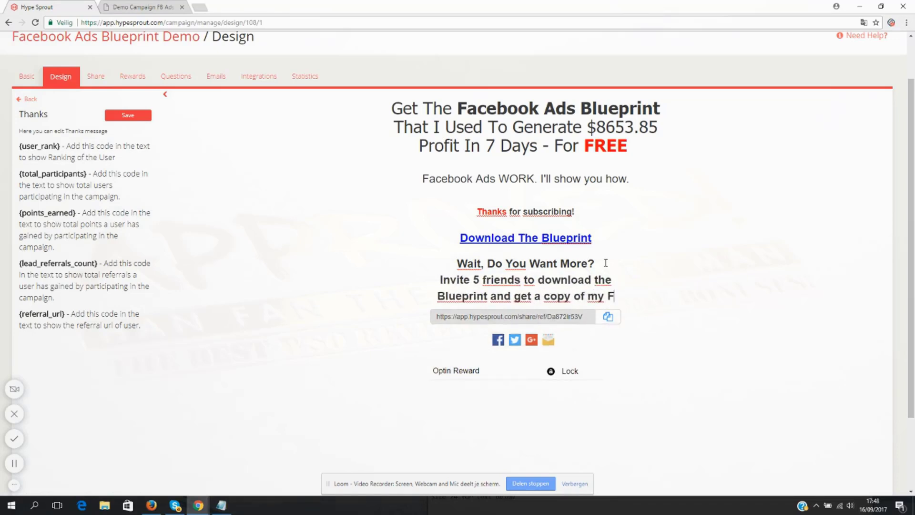
type("acebook Ads Video Course")
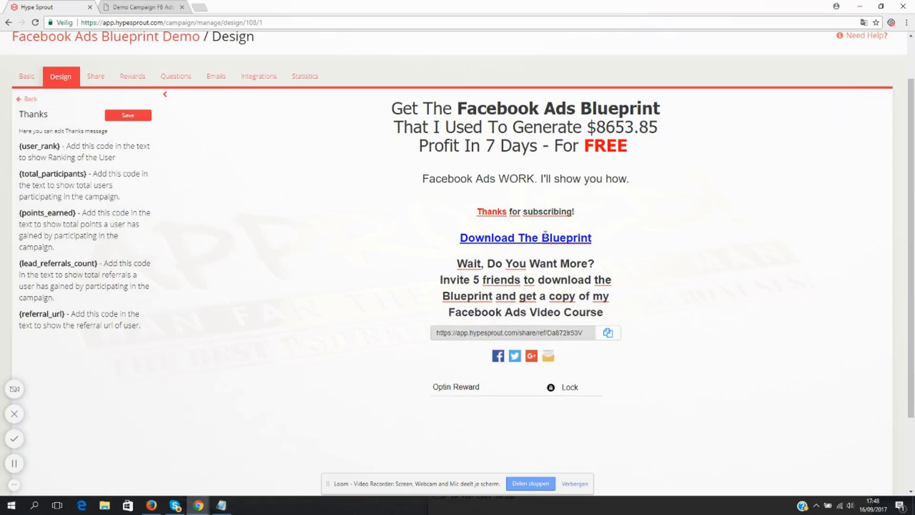
- Remove bold from the "Invite 5 friends" text while keeping "Wait, Do You Want More?" bold
left_click_drag(603, 312, 441, 263)
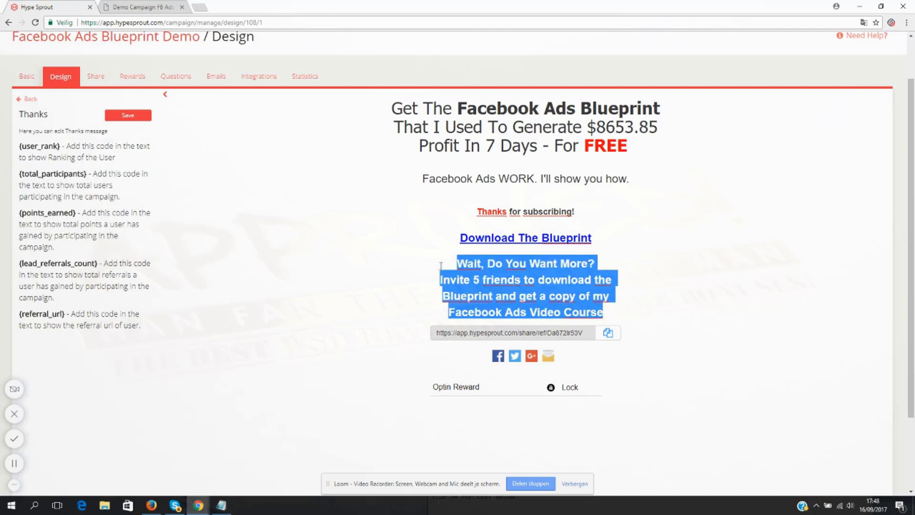
left_click(555, 333)
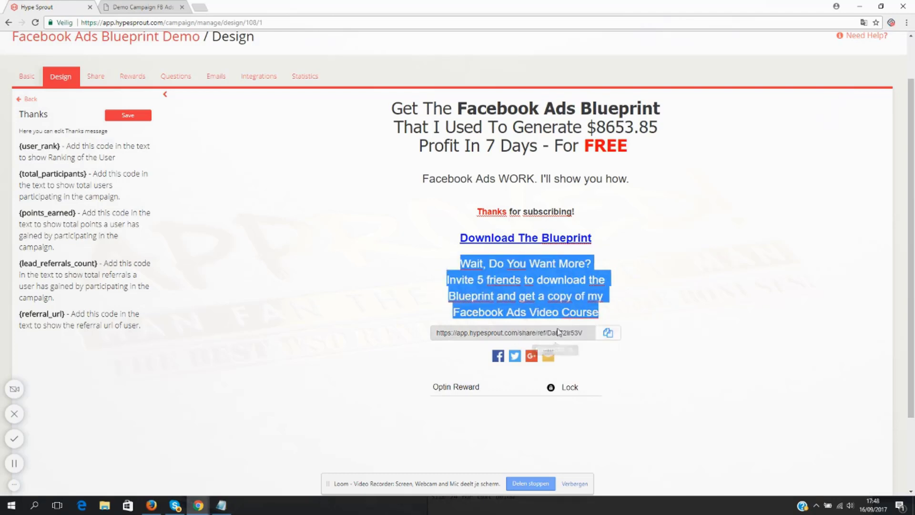
left_click(557, 281)
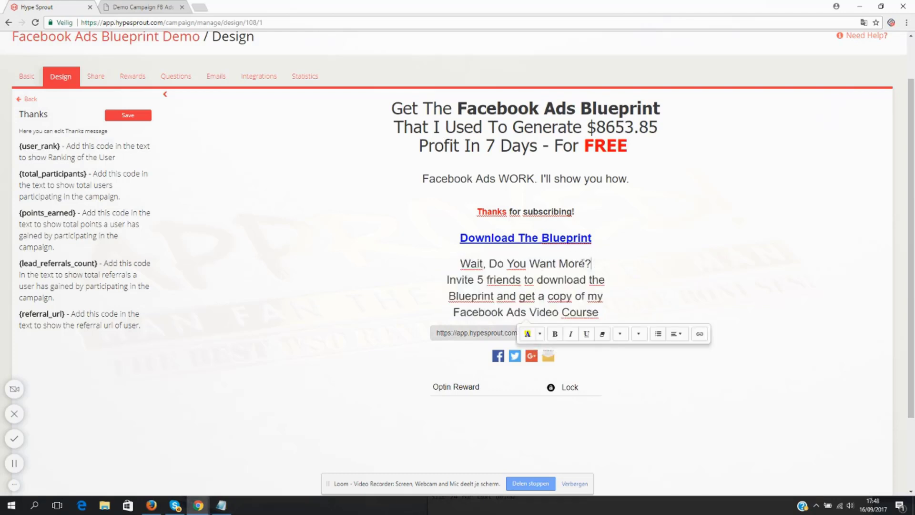
left_click_drag(590, 264, 456, 264)
left_click(555, 286)
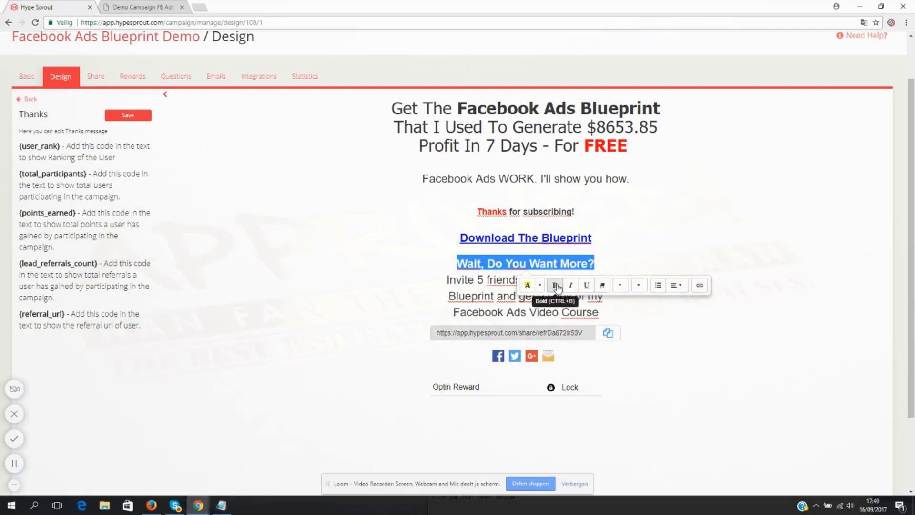
- Enlarge the "Wait, Do You Want More?" heading to size 36 and shorten it to "Want More?"
left_click_drag(594, 263, 456, 263)
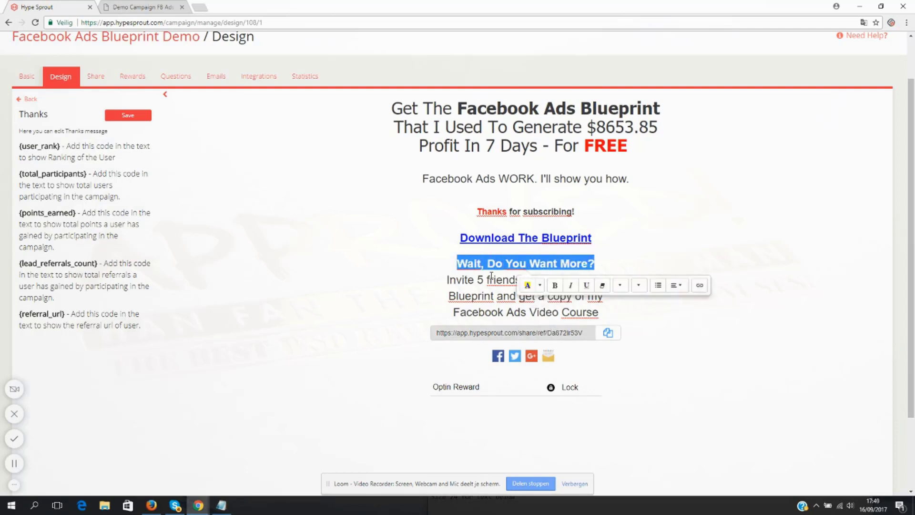
left_click(639, 286)
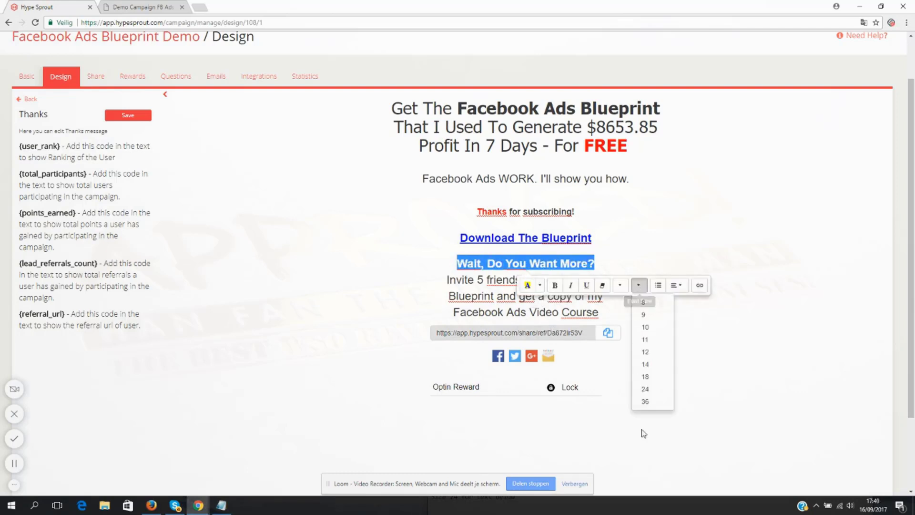
left_click(645, 402)
left_click_drag(563, 269, 442, 270)
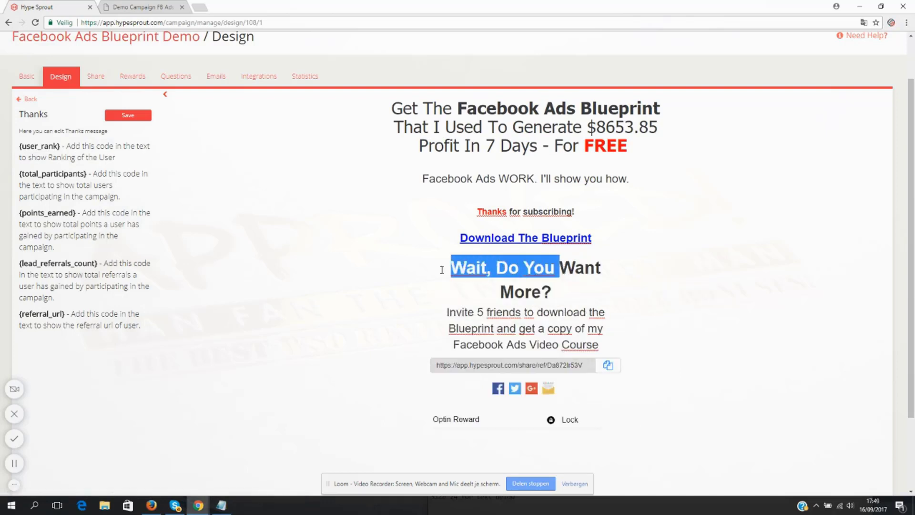
key("BackSpace")
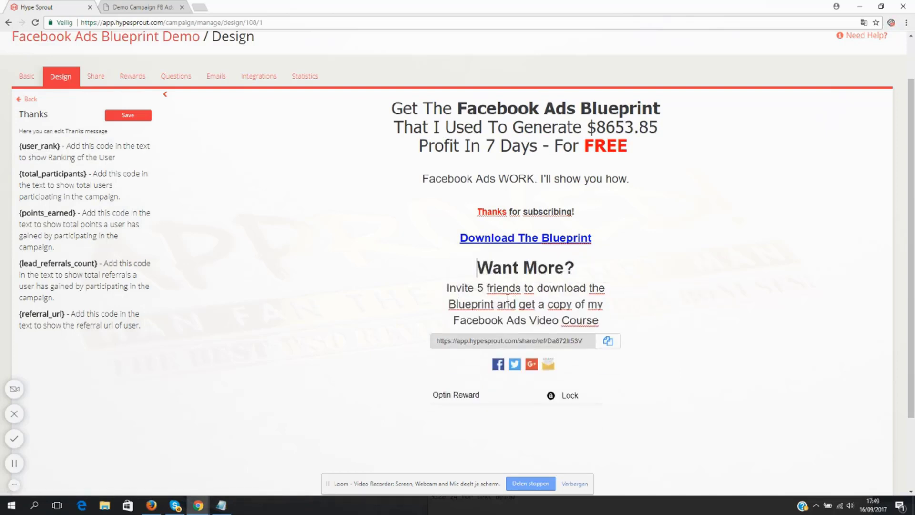
- Make "5 friends" bold in the invitation text
left_click_drag(477, 289, 520, 289)
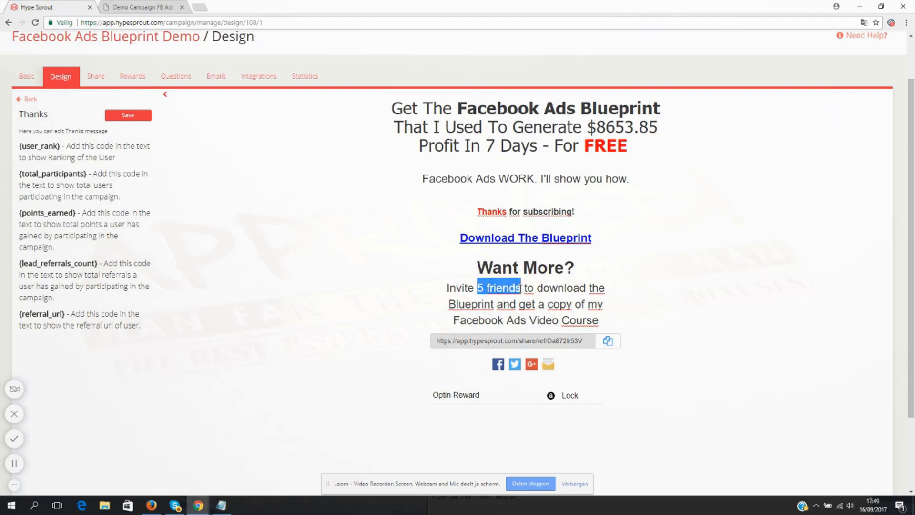
key("ctrl+b")
left_click(528, 289)
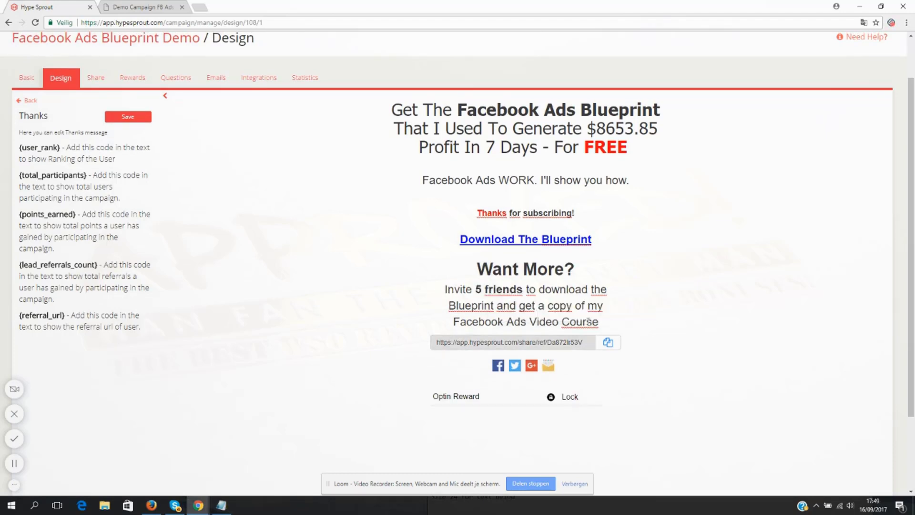
- Change the text colour of "Facebook Ads Video Course" to blue
left_click_drag(453, 321, 599, 322)
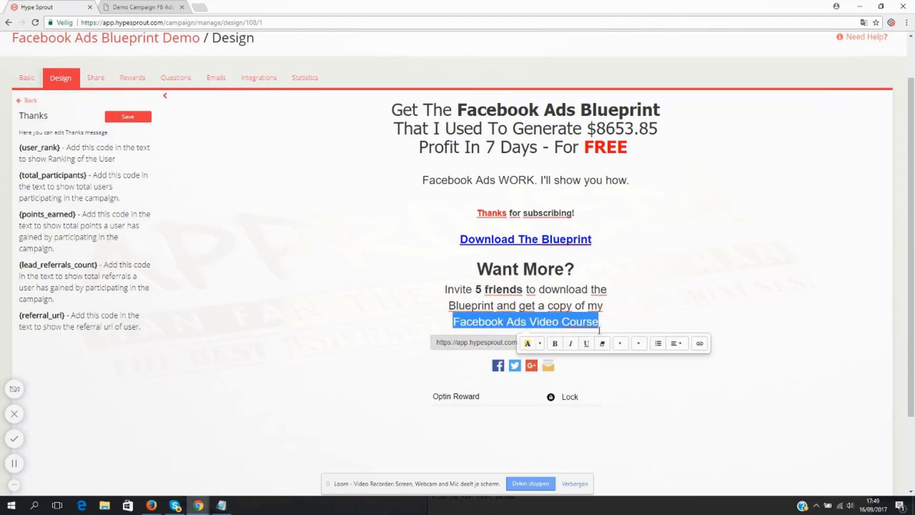
left_click(539, 343)
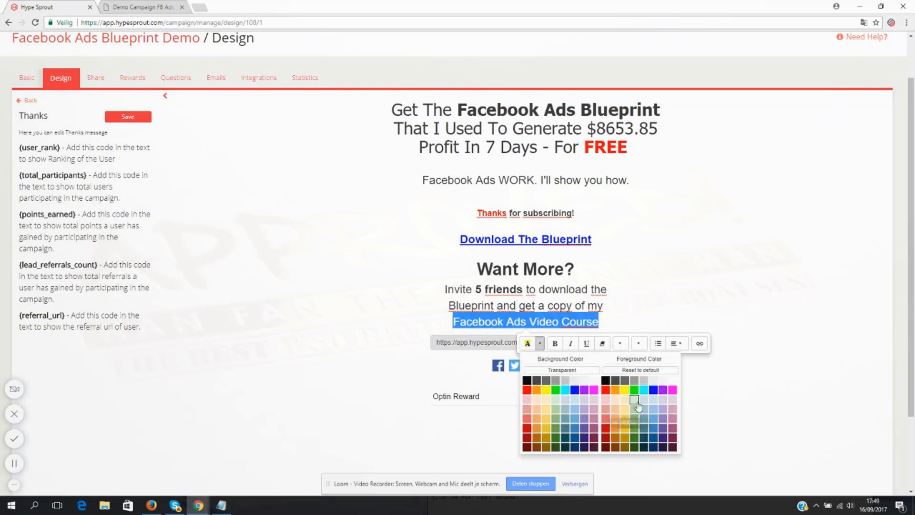
left_click(656, 392)
- Add the line "Your referral link:" below "Facebook Ads Video Course"
left_click(609, 329)
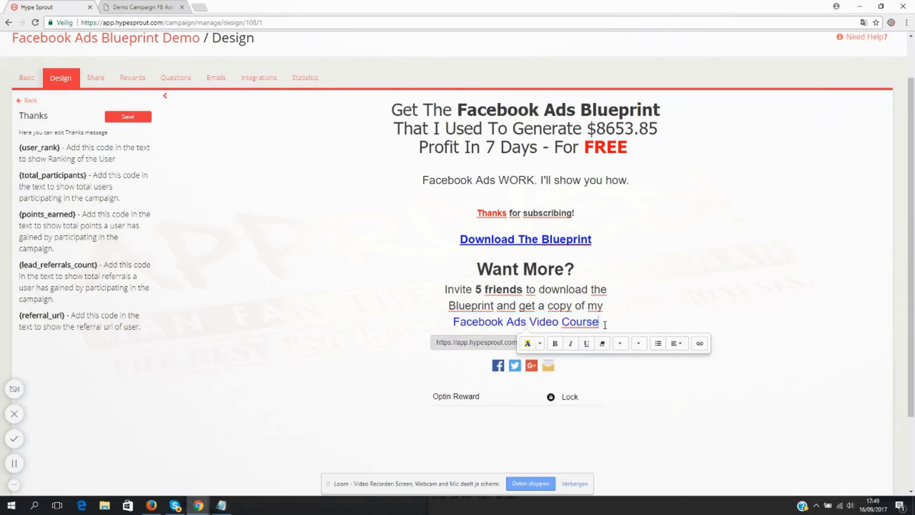
key("Return")
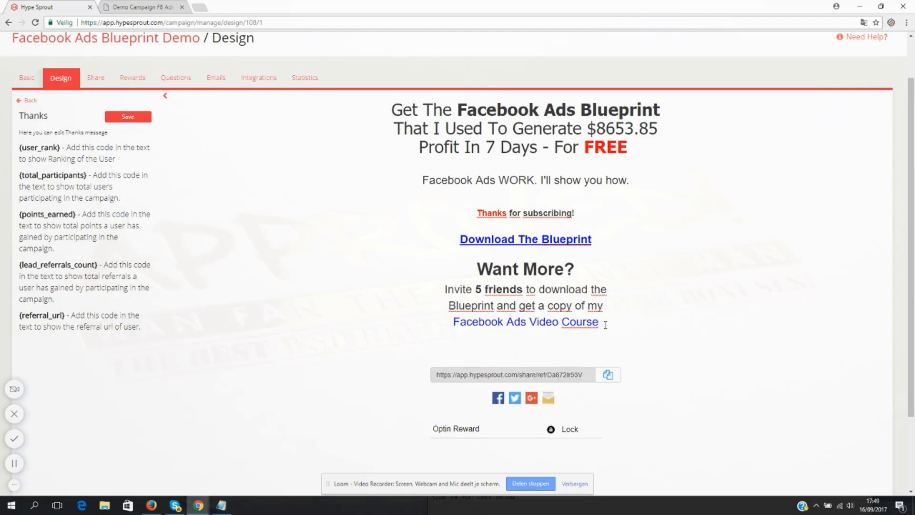
type("Your referral link:")
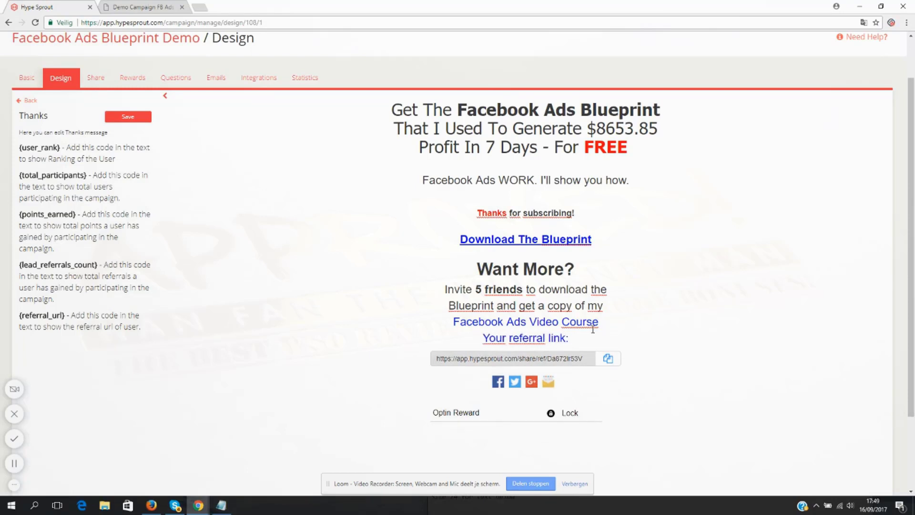
- Change the text colour of the "Your referral link:" line to black
left_click_drag(568, 337, 474, 342)
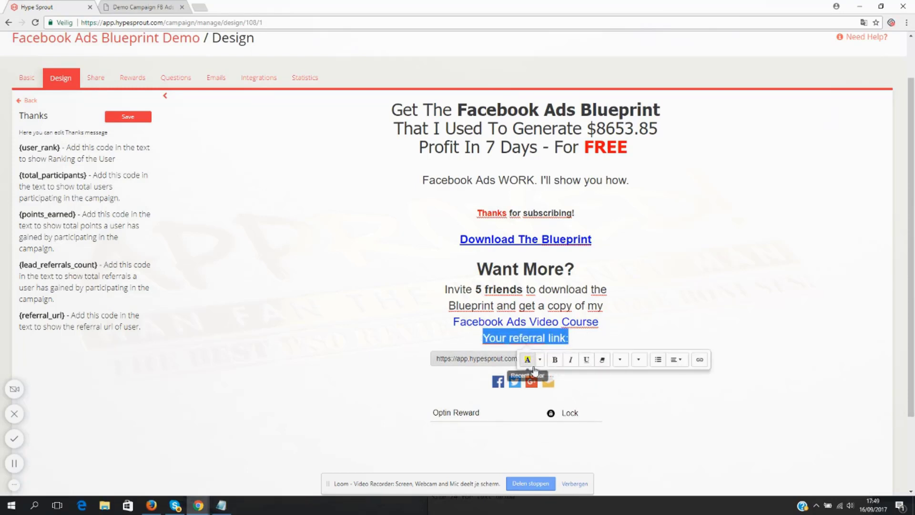
left_click(540, 361)
left_click(605, 400)
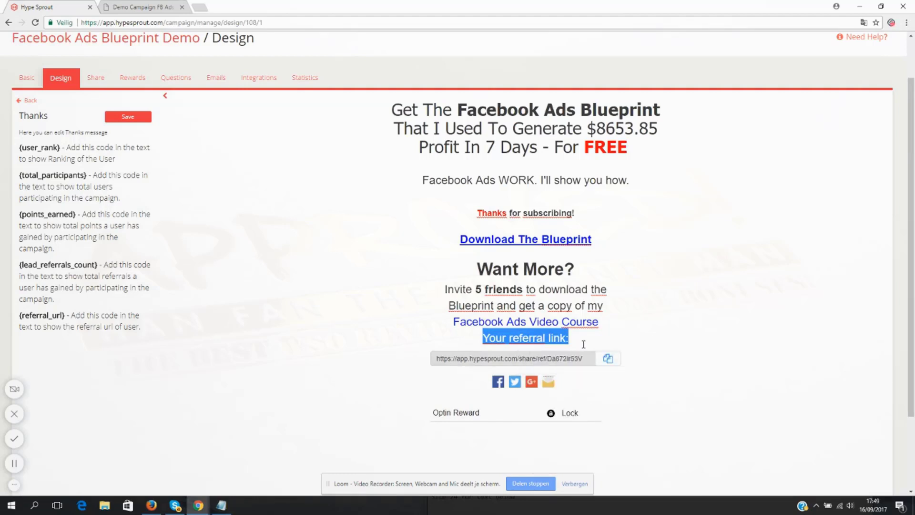
left_click(593, 334)
left_click(604, 323)
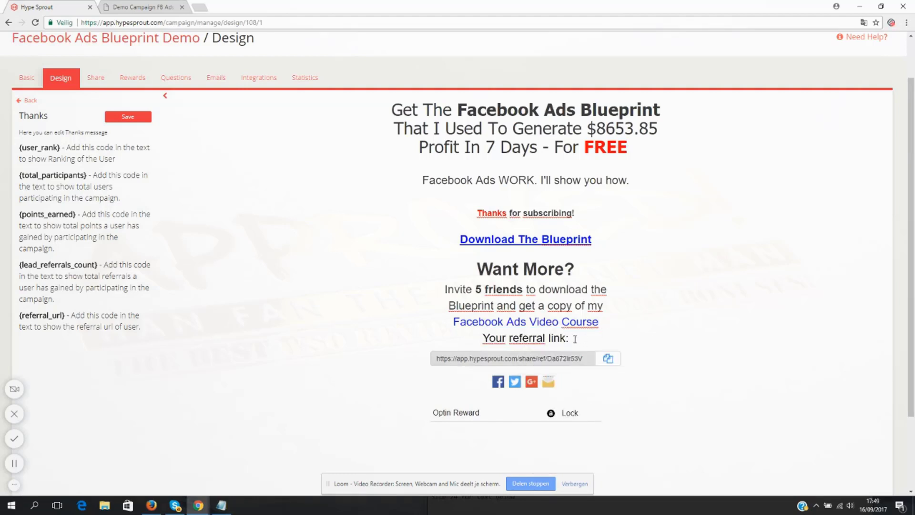
- Reword the referral line to "Use this personal referral link:", put a blank line above it, and save the thank-you page
double_click(497, 337)
type("Use this ")
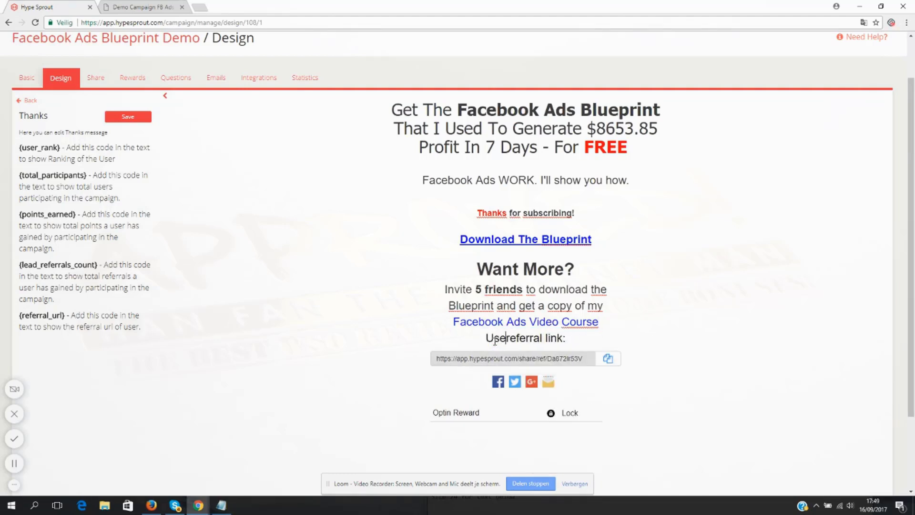
type("personal")
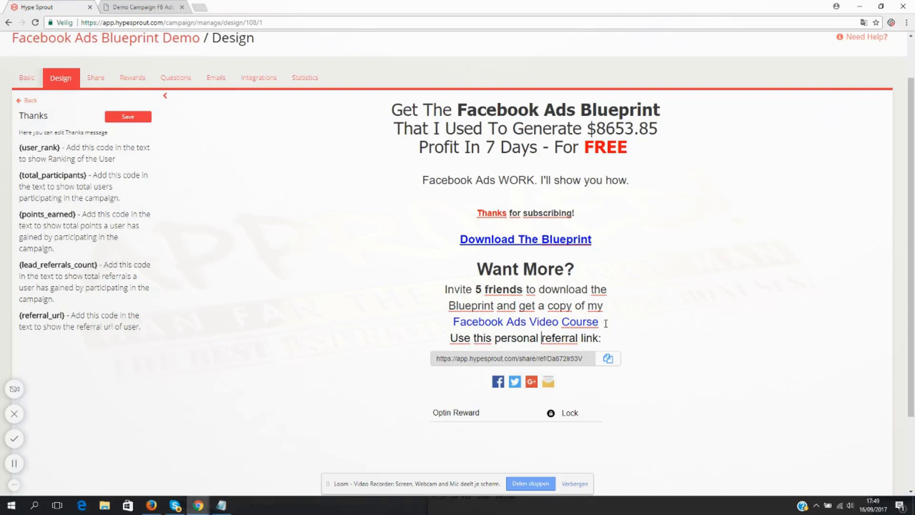
key("Return")
scroll(590, 305, "down", 1)
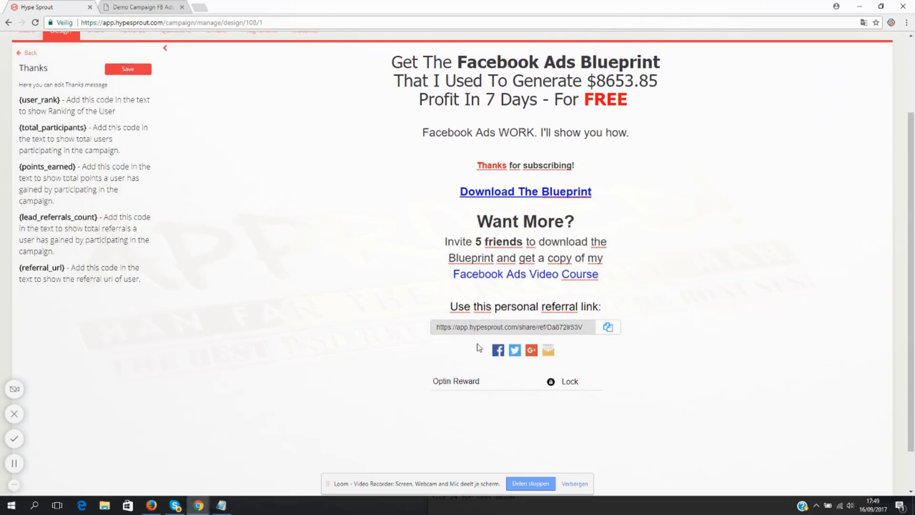
scroll(507, 301, "up", 2)
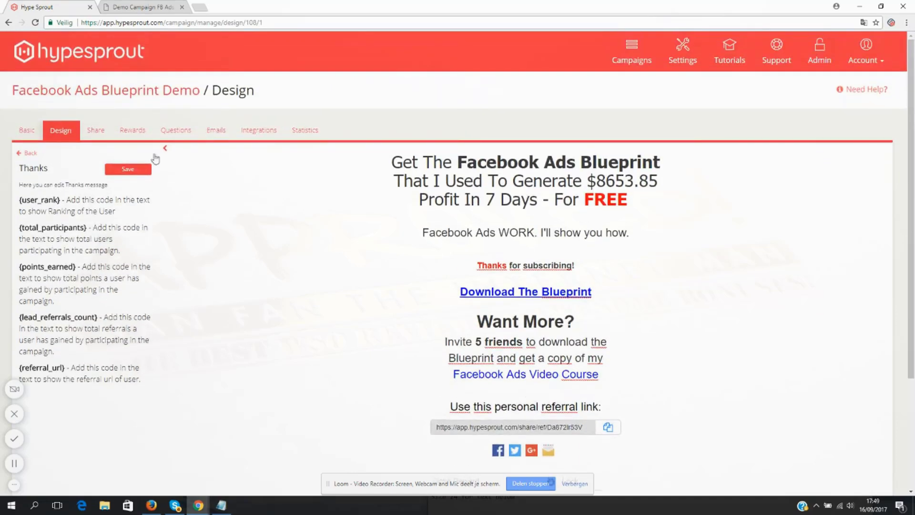
left_click(134, 171)
- Review the thank-you page's download link, invitation text and referral link section
scroll(522, 173, "down", 3)
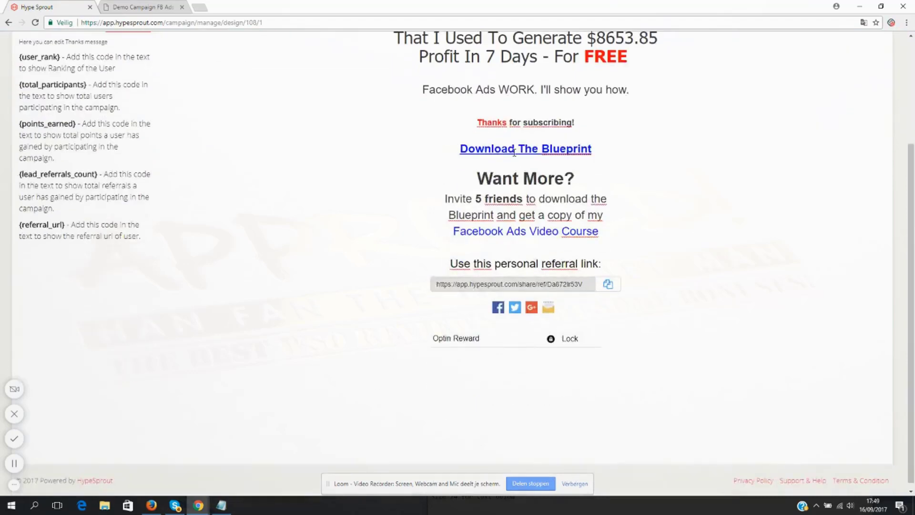
scroll(318, 216, "up", 3)
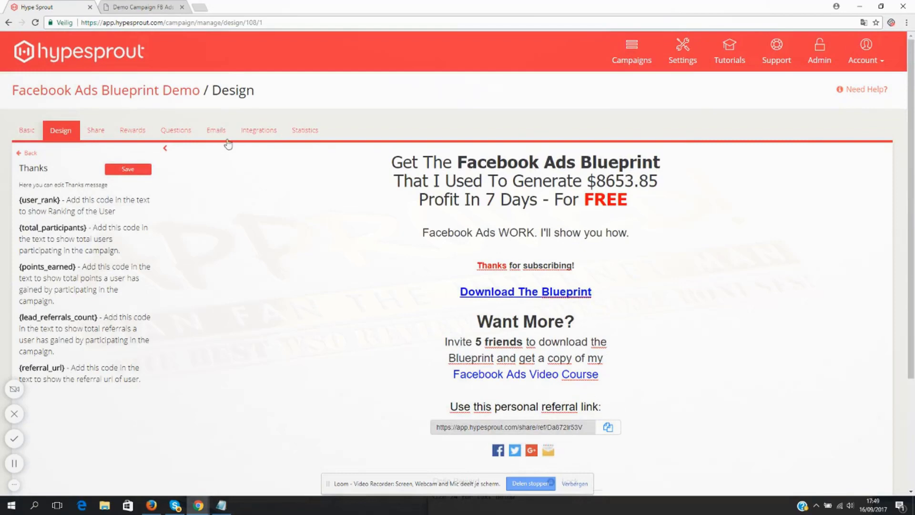
scroll(406, 225, "down", 3)
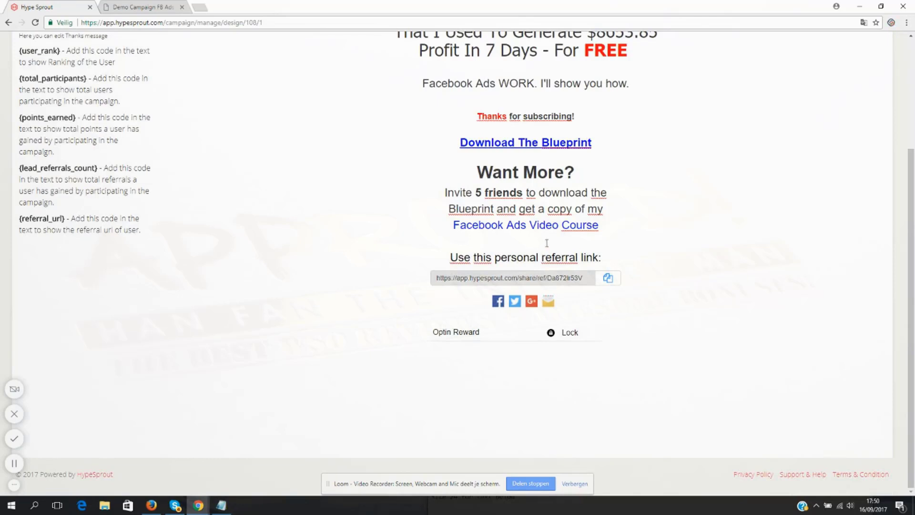
left_click_drag(455, 225, 577, 226)
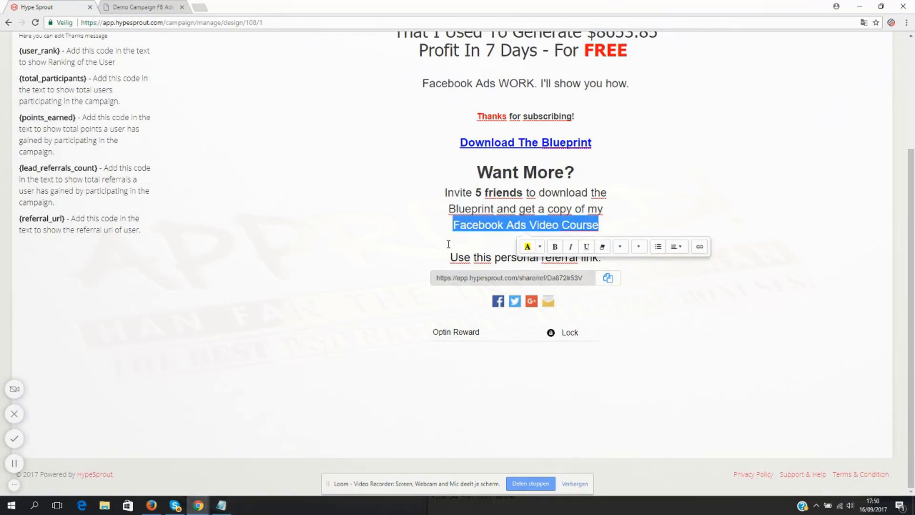
left_click(483, 229)
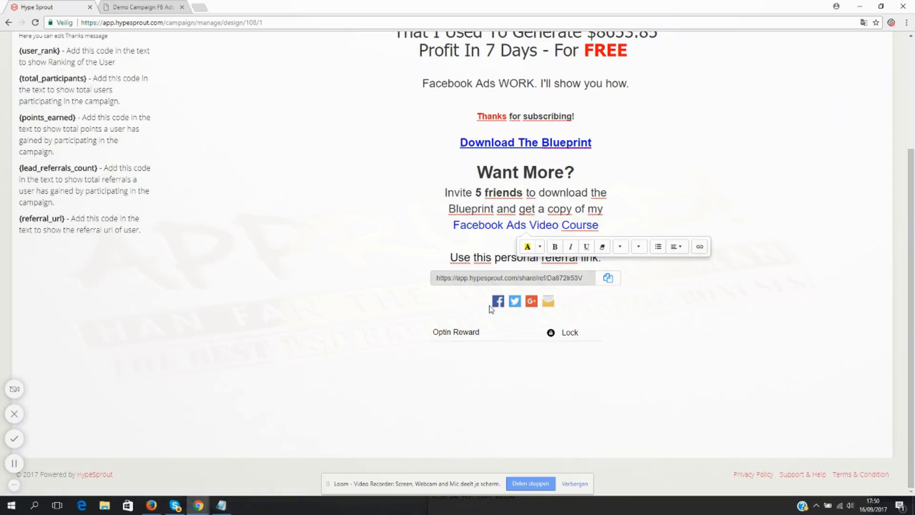
scroll(362, 213, "up", 1)
scroll(362, 213, "up", 3)
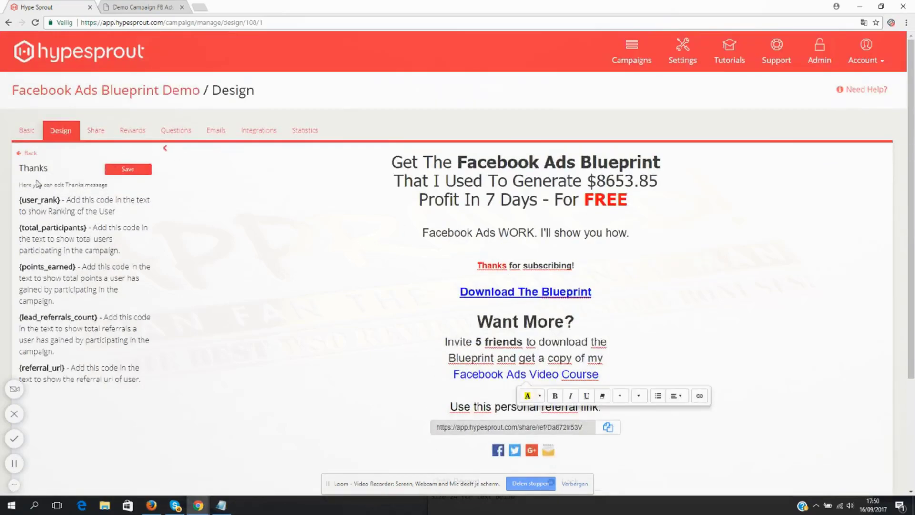
- Open the Progress screen design and delete its current ranking, total points earned and total participants lines
left_click(30, 152)
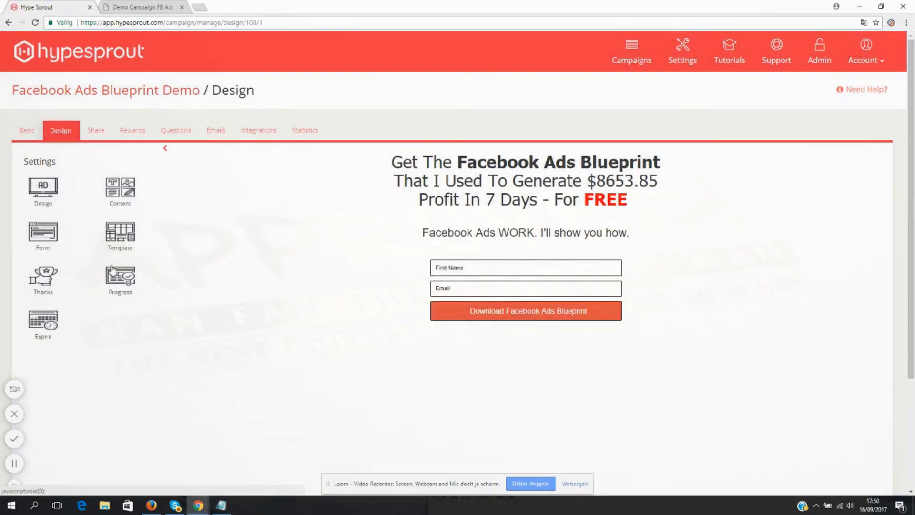
left_click(120, 283)
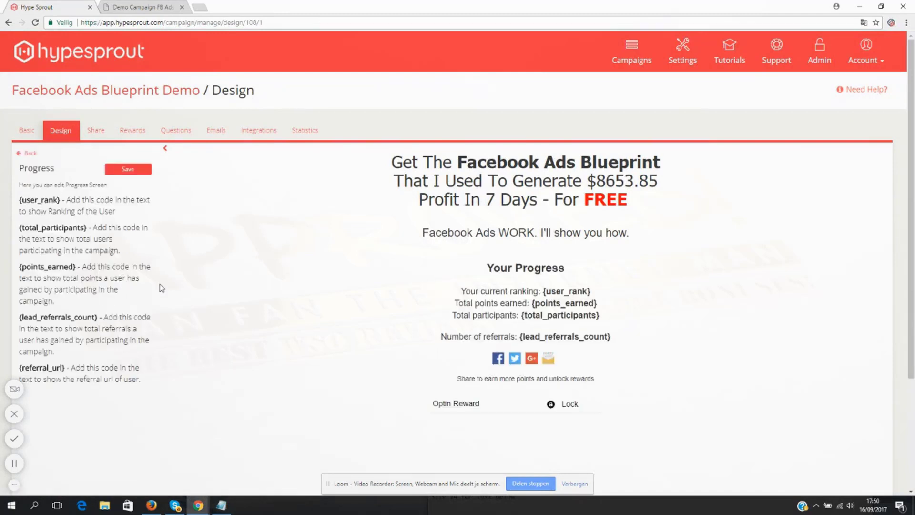
left_click(510, 291)
left_click_drag(603, 319, 433, 291)
key("BackSpace")
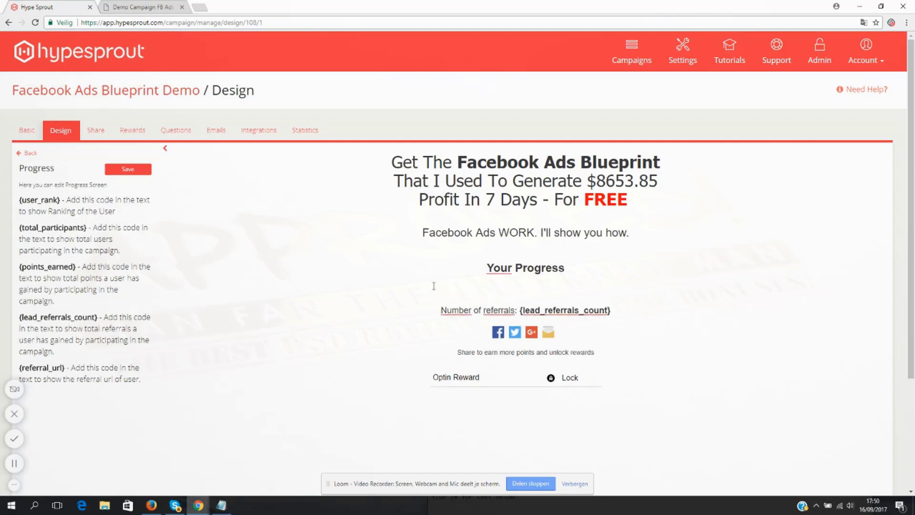
key("BackSpace")
key("BackSpace")
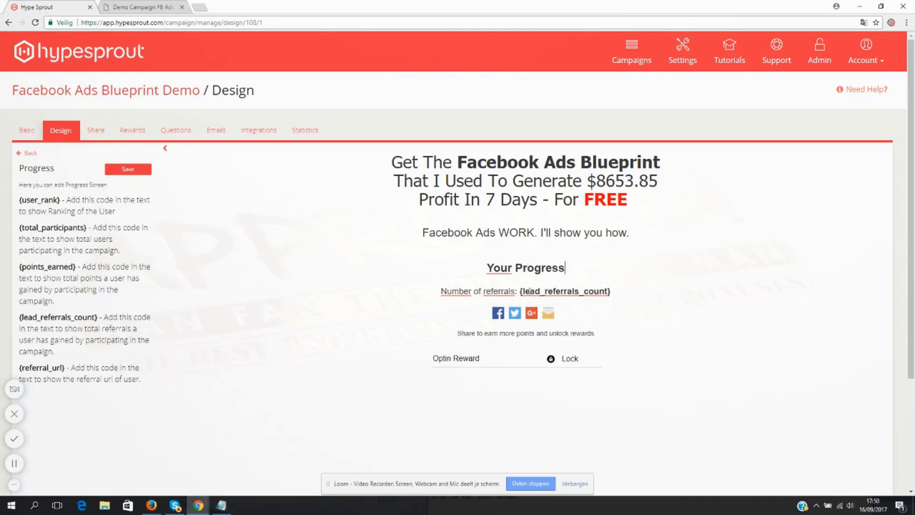
left_click_drag(520, 291, 612, 291)
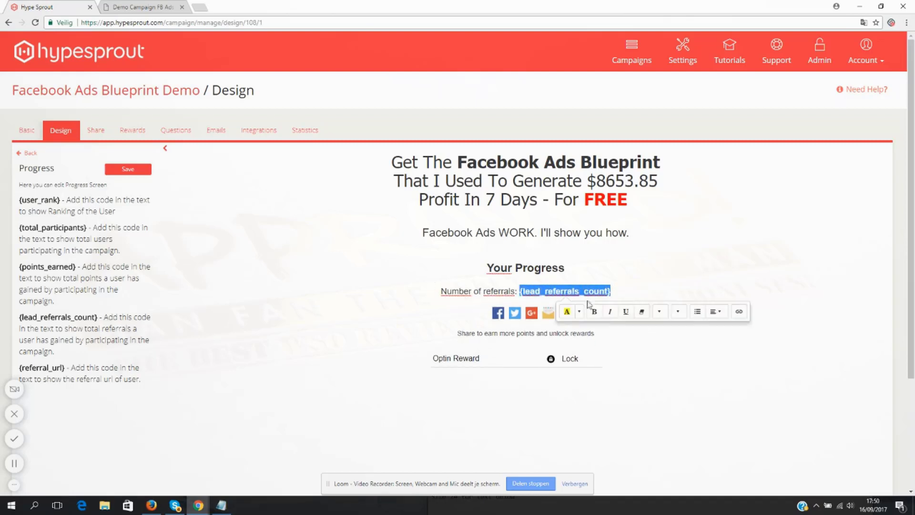
left_click(551, 290)
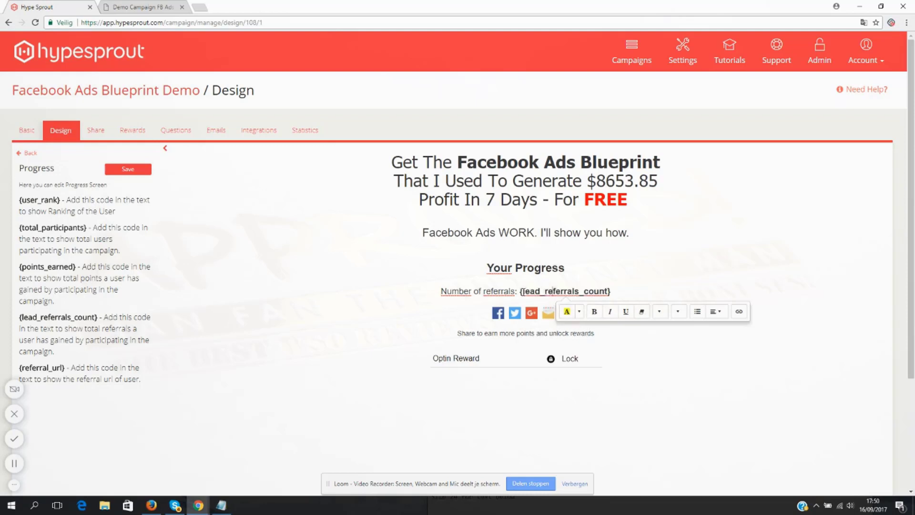
left_click_drag(520, 291, 618, 290)
left_click(618, 289)
- Reword the sharing line below the social icons to "Share to get more referrals and unlock the video course."
left_click(513, 335)
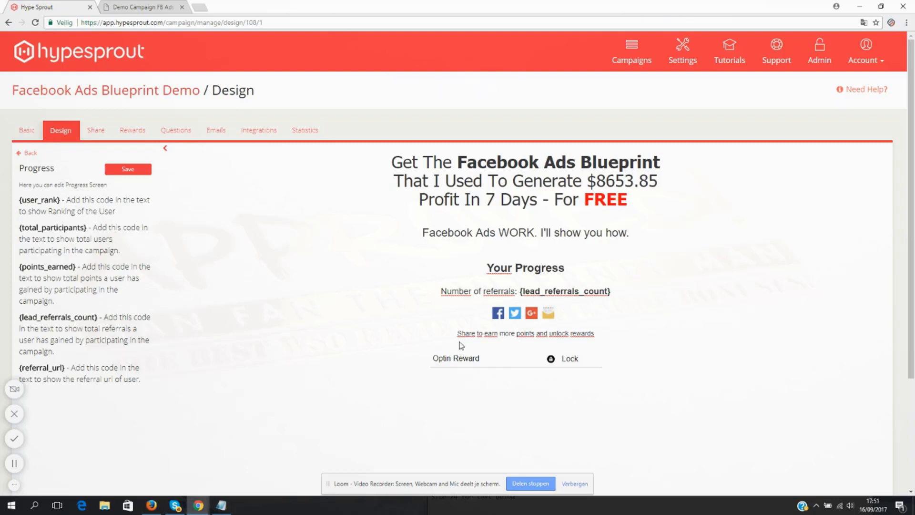
left_click_drag(593, 334, 483, 334)
type("get more re")
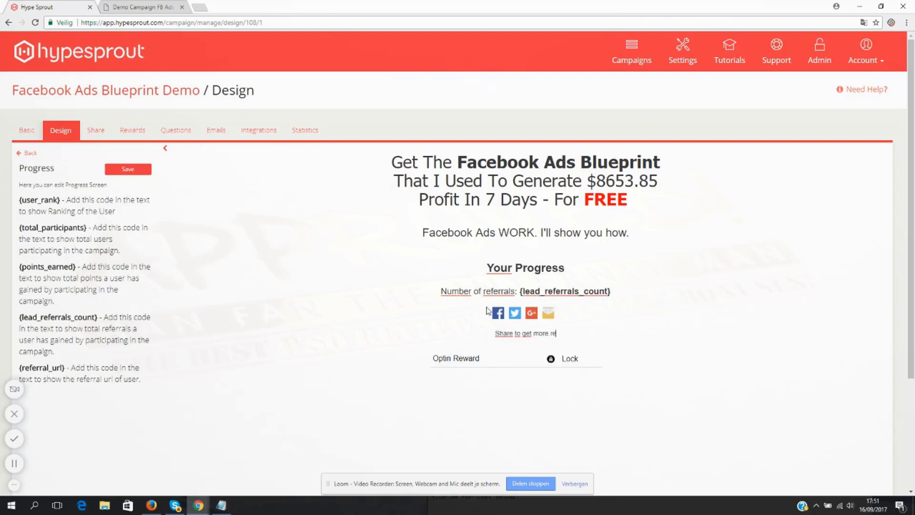
type("ferrals and unlock")
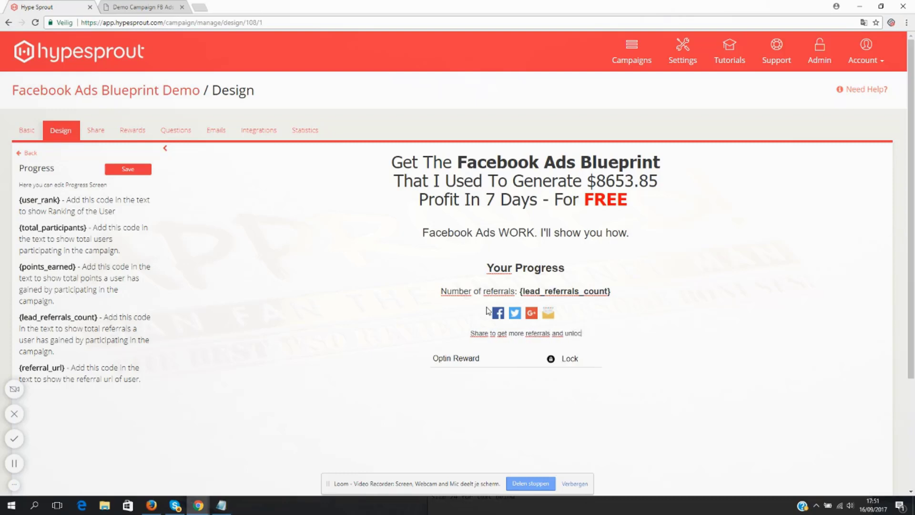
type(" the video course")
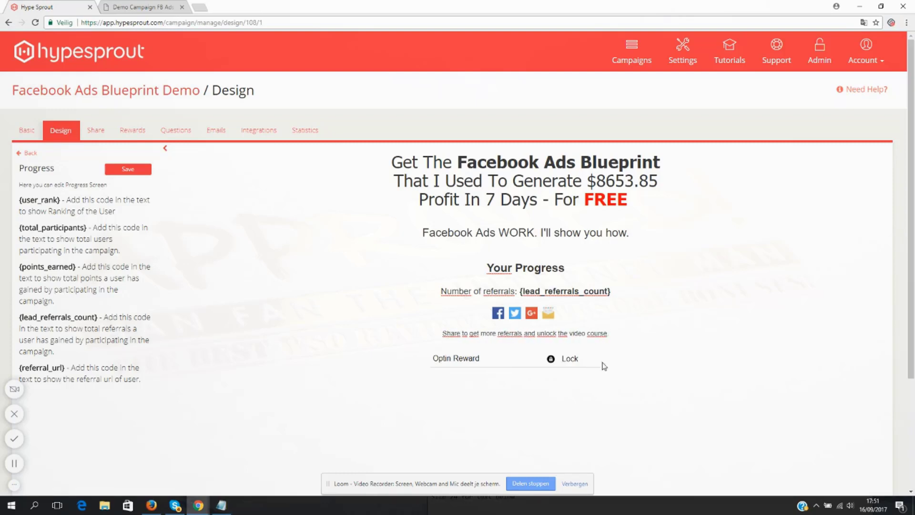
- Set the font size of the sharing line below the social icons to 24
left_click_drag(614, 336, 418, 336)
left_click(577, 329)
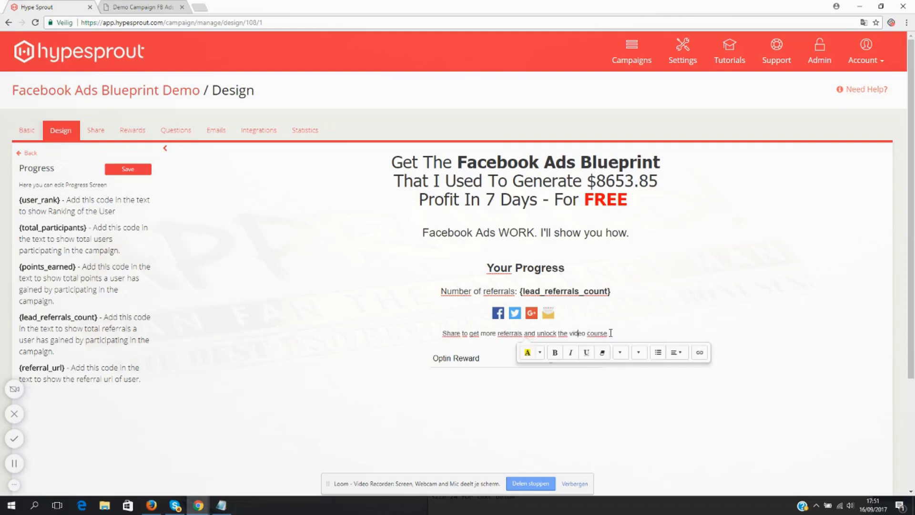
left_click_drag(611, 334, 437, 333)
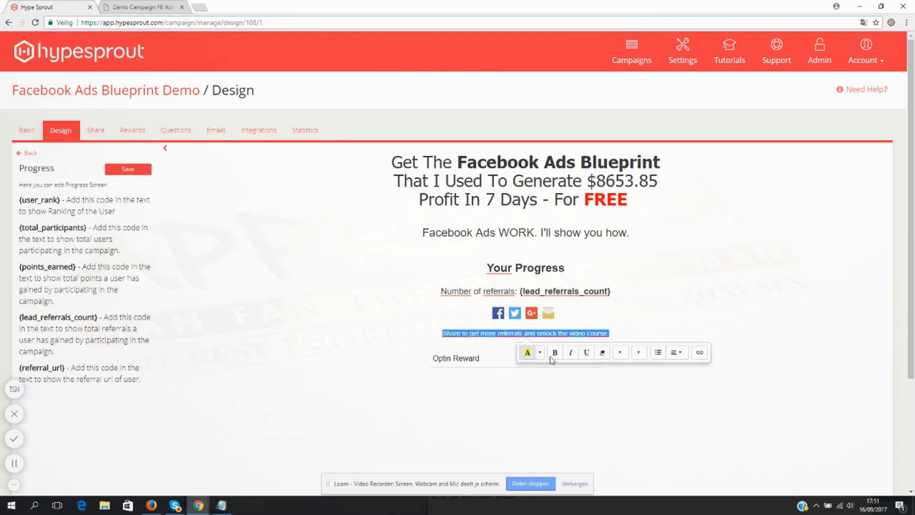
left_click(620, 352)
left_click(639, 352)
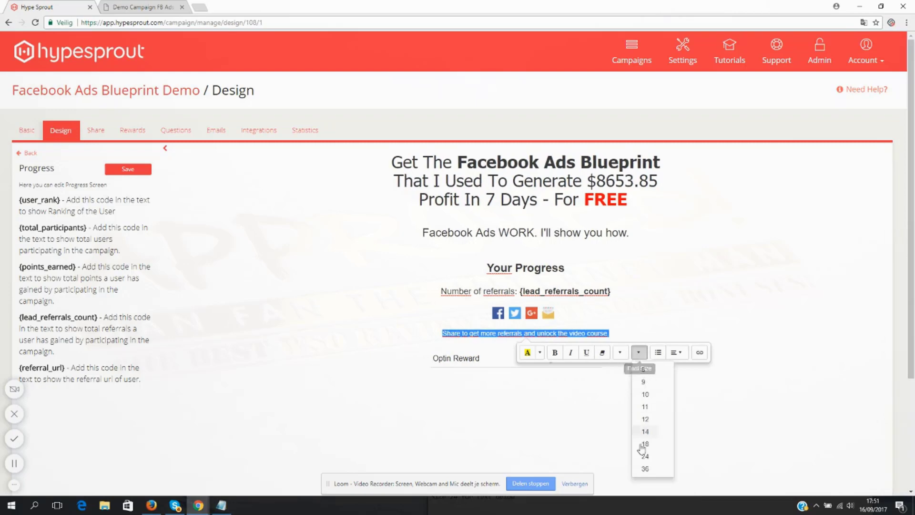
left_click(645, 454)
left_click(589, 352)
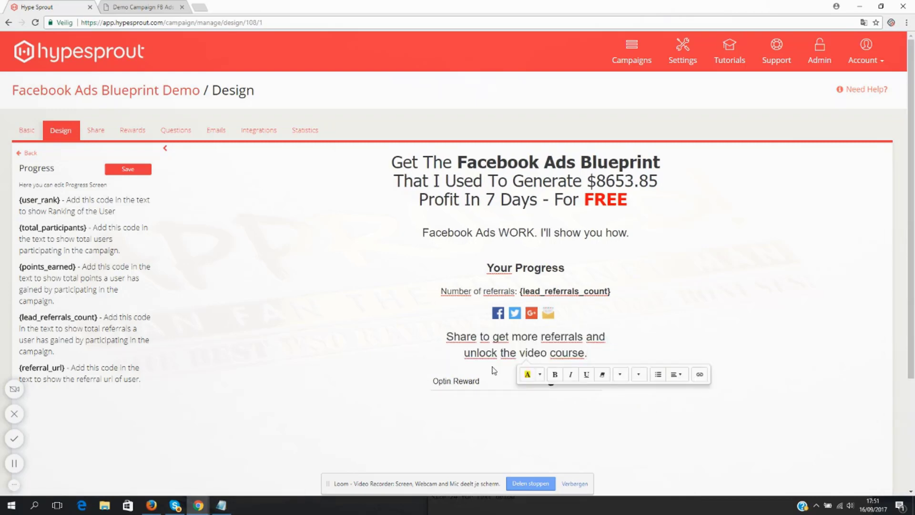
- Save the edited Progress screen
scroll(494, 371, "down", 2)
left_click(133, 75)
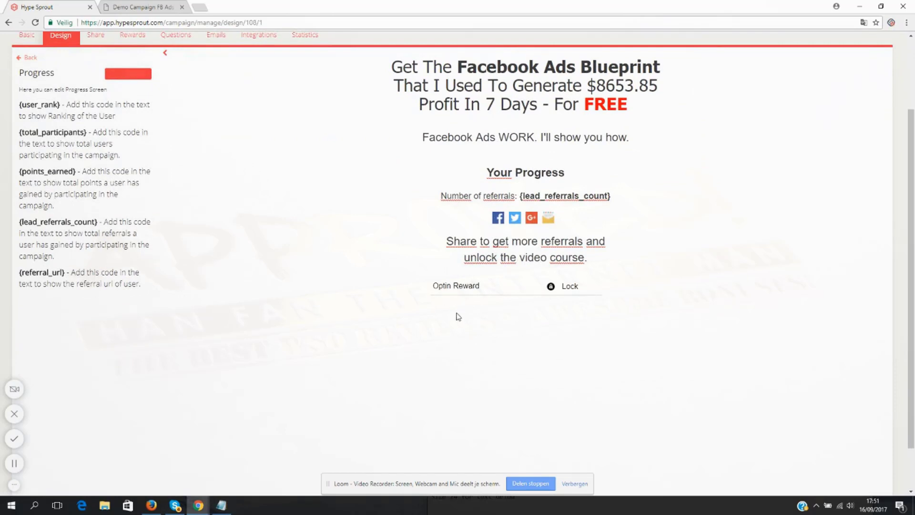
scroll(510, 353, "up", 3)
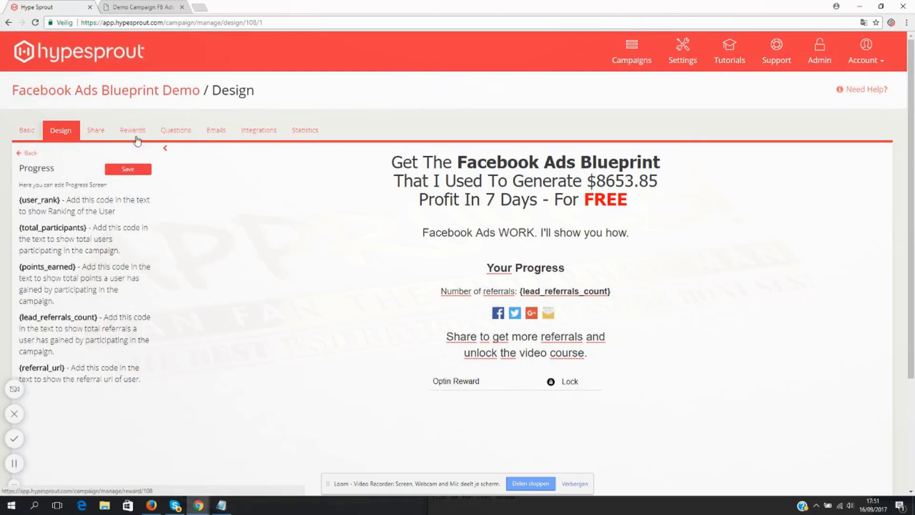
scroll(487, 357, "down", 3)
scroll(487, 357, "up", 3)
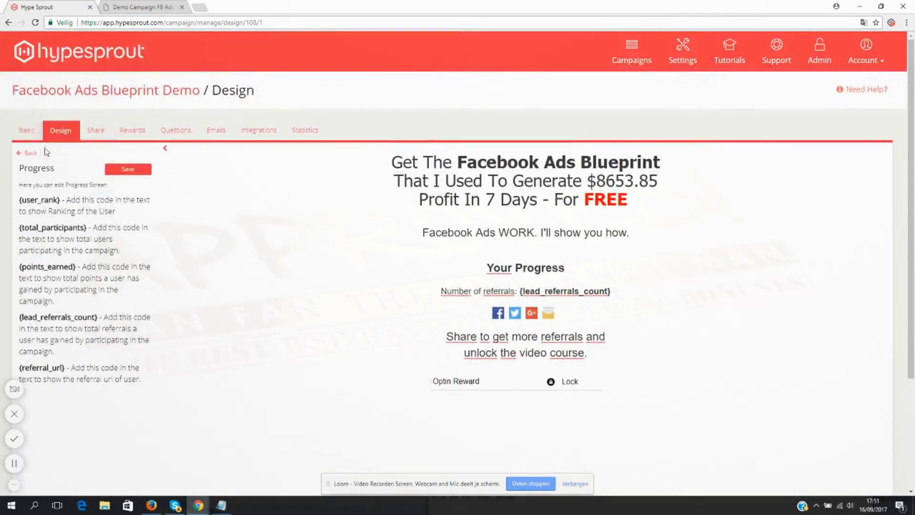
- Save the Progress screen, delete the new contest line from the Expire screen and save that screen too
left_click(113, 172)
left_click(30, 154)
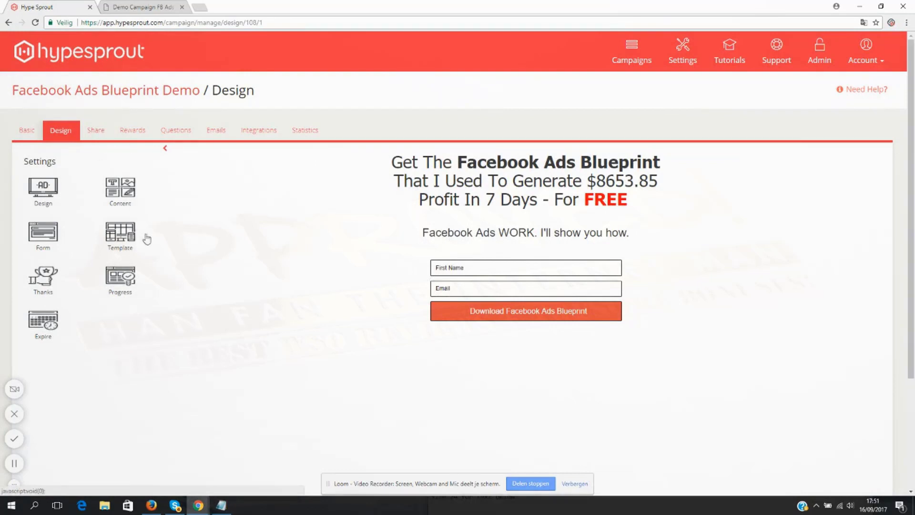
left_click(43, 323)
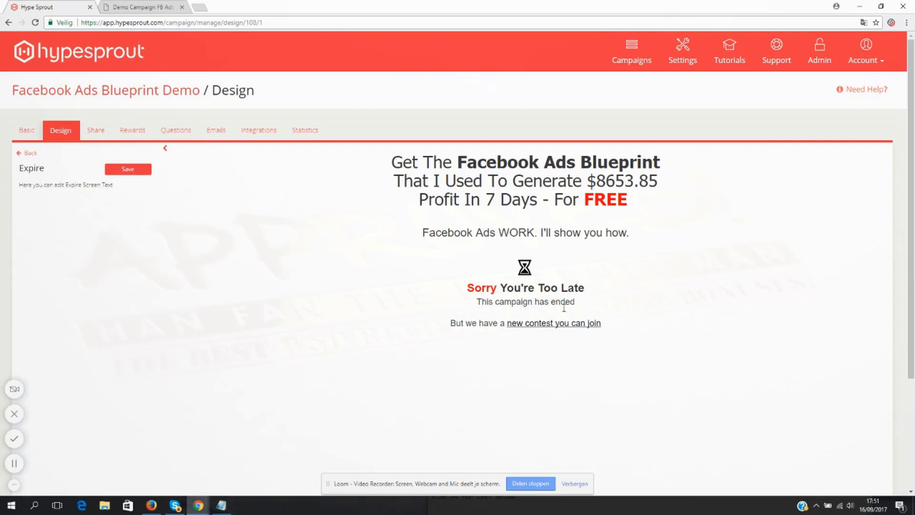
left_click_drag(575, 302, 646, 337)
key("BackSpace")
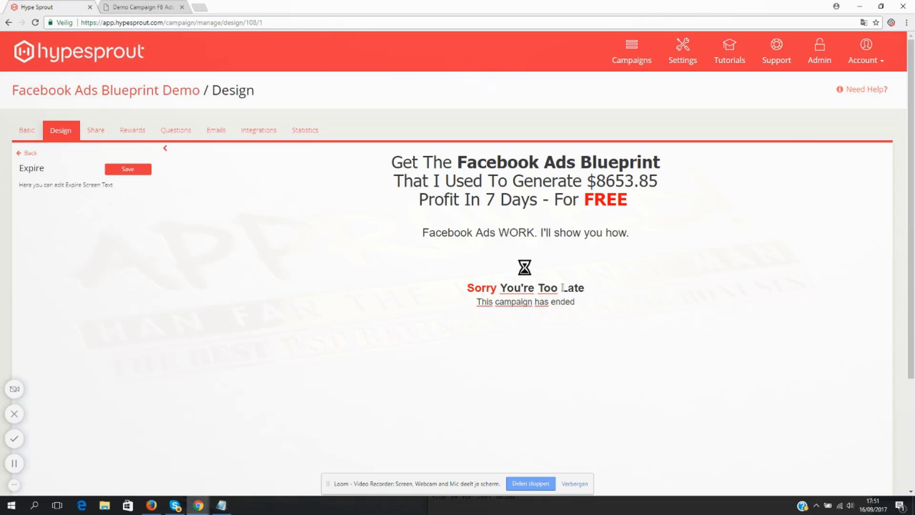
key("BackSpace")
left_click(119, 171)
left_click(28, 158)
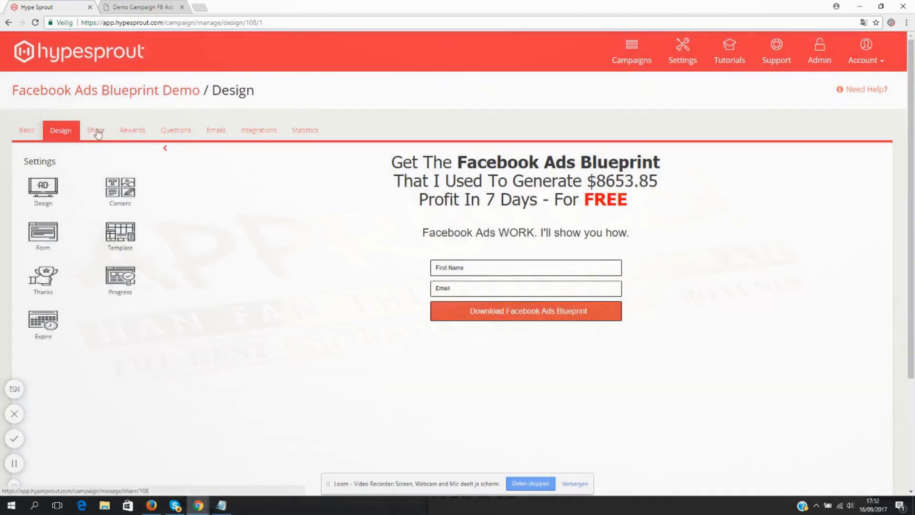
- Open the campaign's Share settings and look over the explanation and the available share methods
left_click(97, 135)
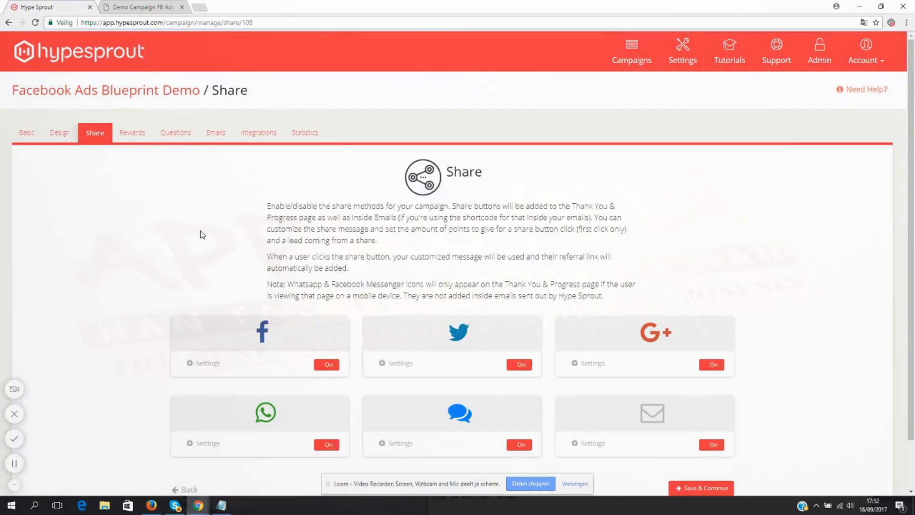
scroll(334, 231, "down", 2)
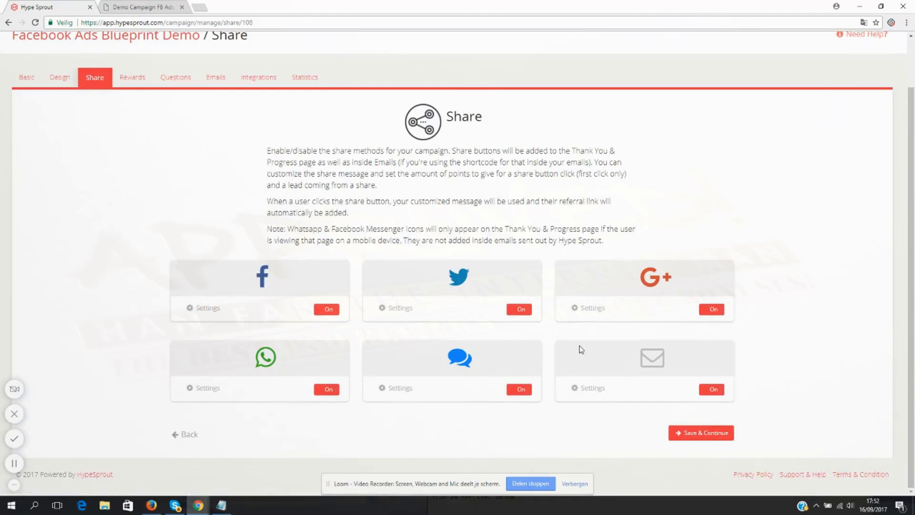
scroll(772, 199, "up", 2)
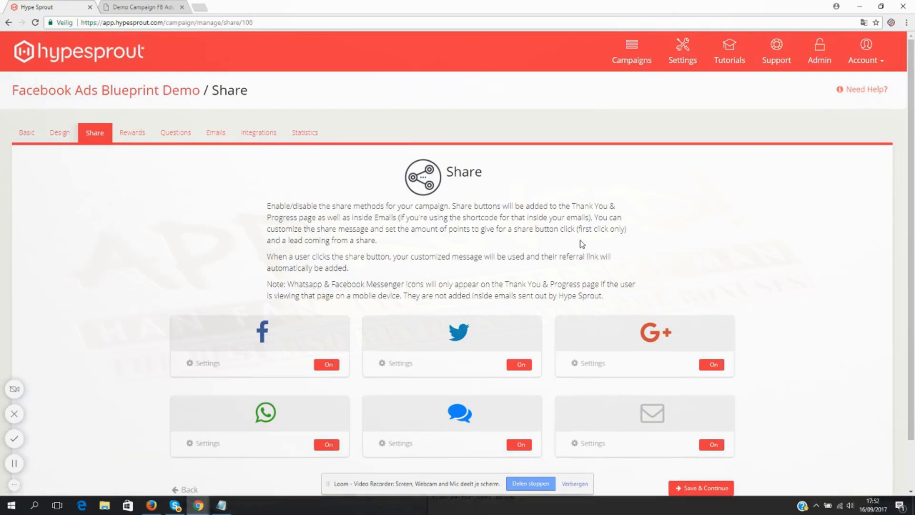
scroll(253, 283, "down", 2)
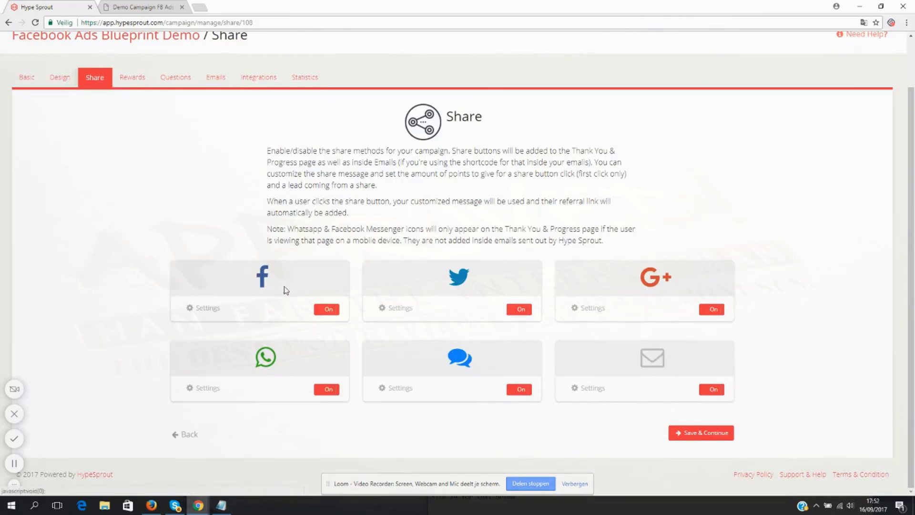
- Turn the Facebook and Twitter share methods off and back on
left_click(328, 312)
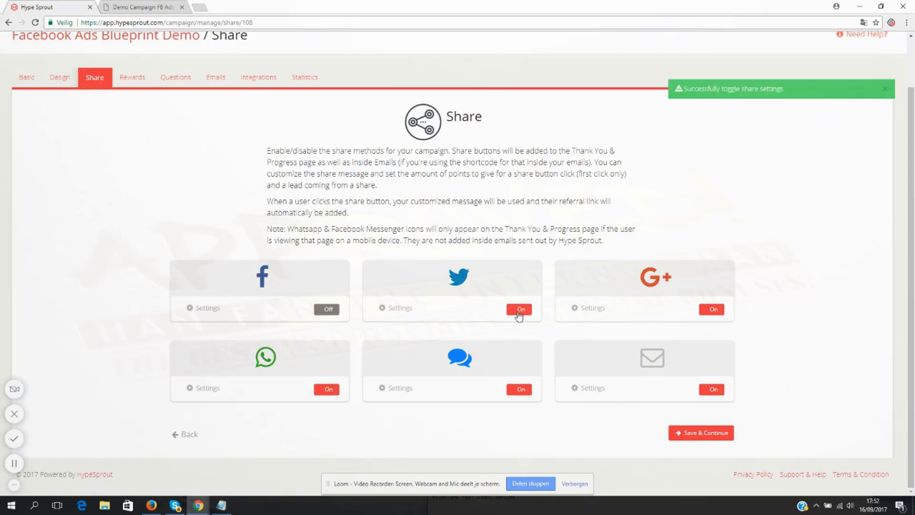
left_click(519, 314)
left_click(519, 314)
left_click(328, 310)
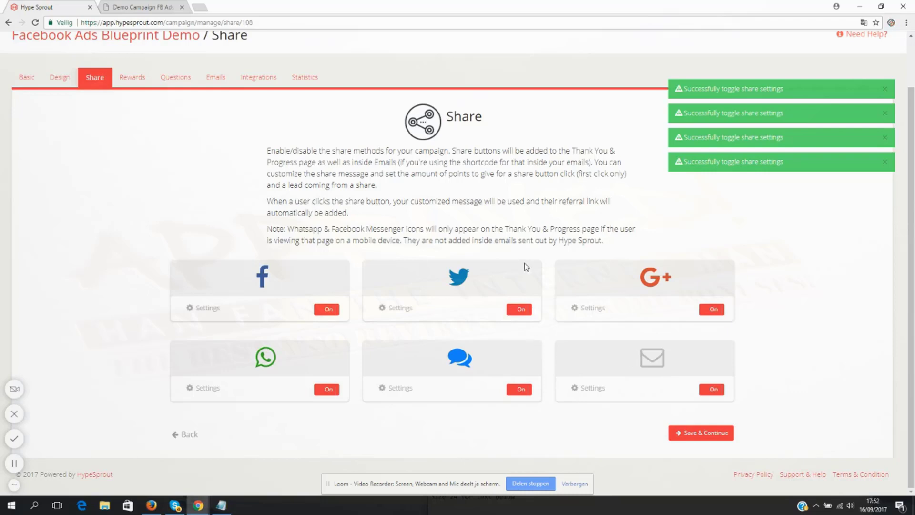
- Open the Facebook share settings and enter the title "Grab this FB Ads Blueprint for FREE. It's Awesome!"
left_click(200, 308)
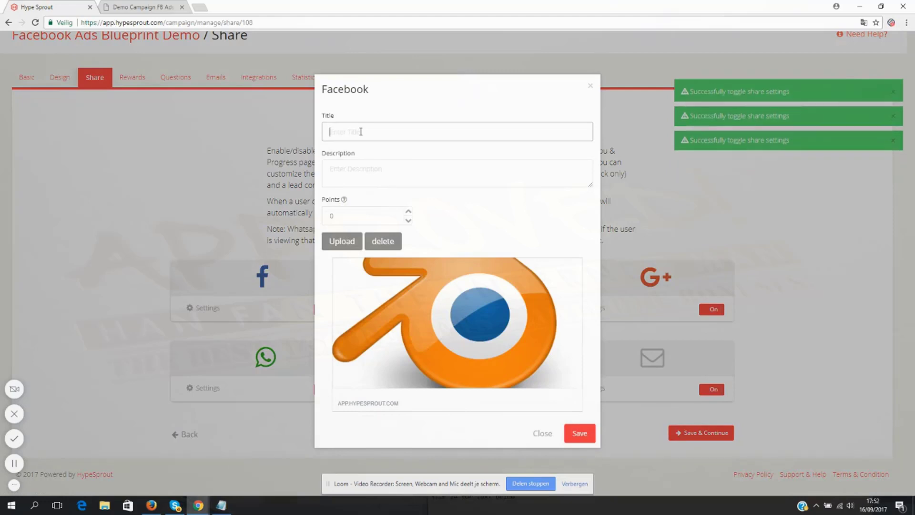
type("Grab ")
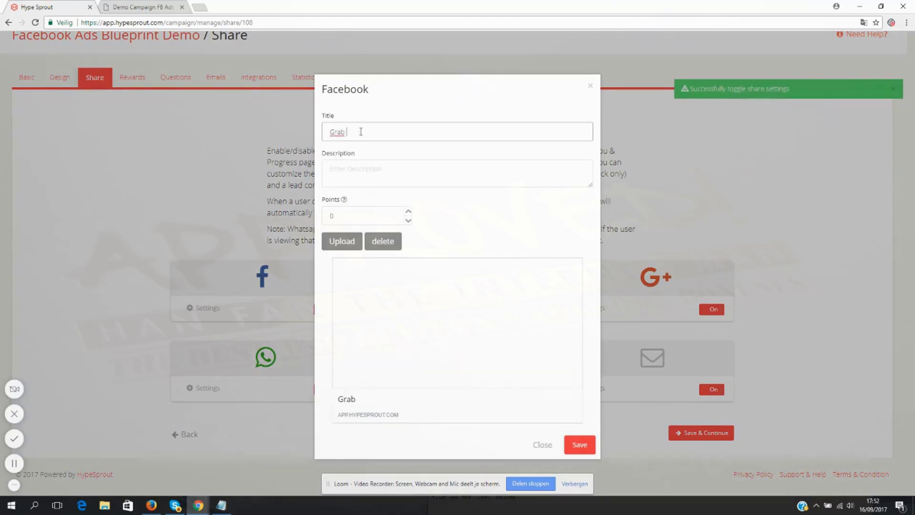
type("this FB Ads Blueprint")
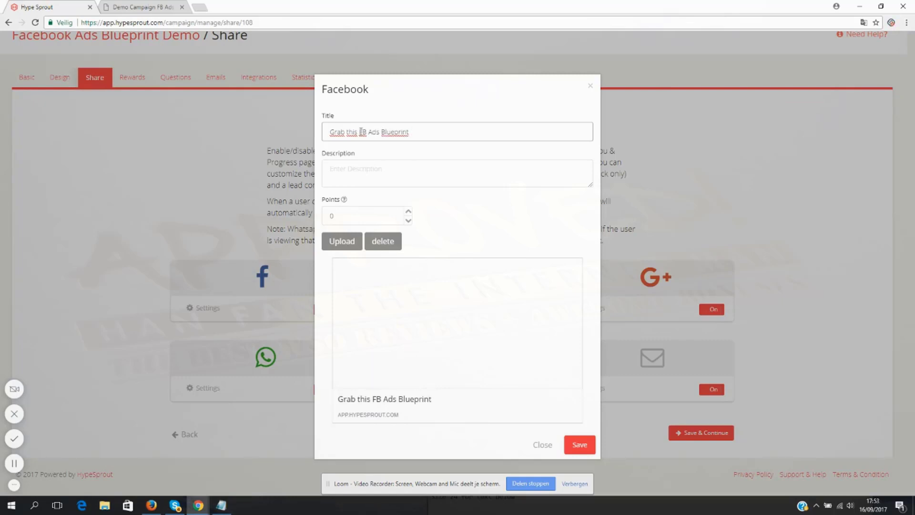
type(" ( for FREE")
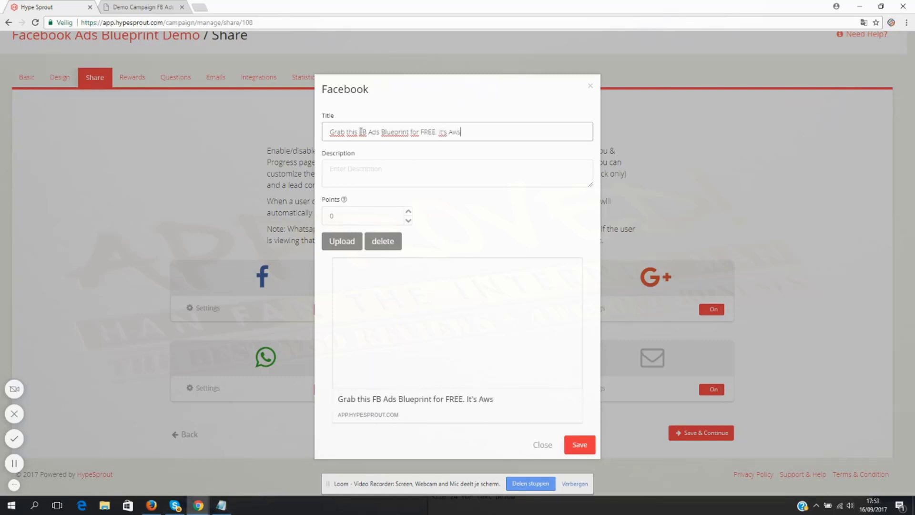
type(". It's Awesome!")
- Begin the Facebook share description with "Want to learn how to set up profitabla Facebook Ads Campaigns for your business"
left_click(361, 169)
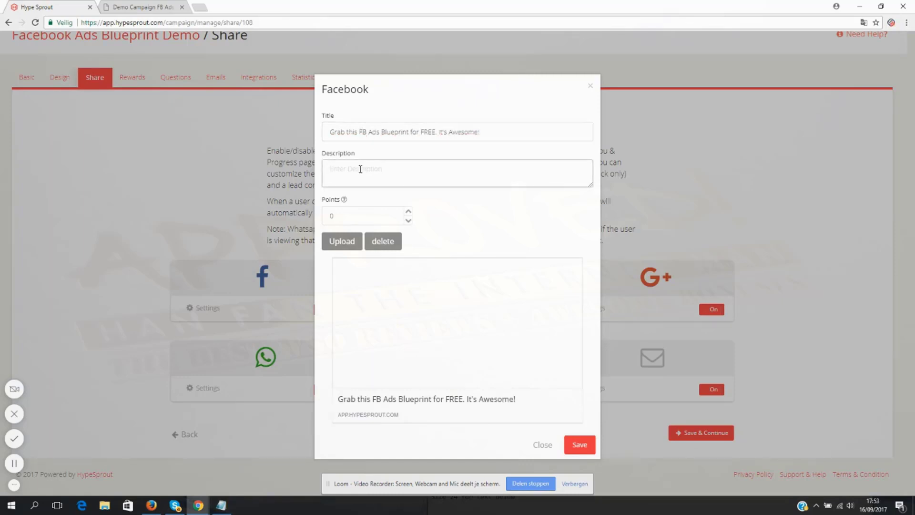
type("Want to")
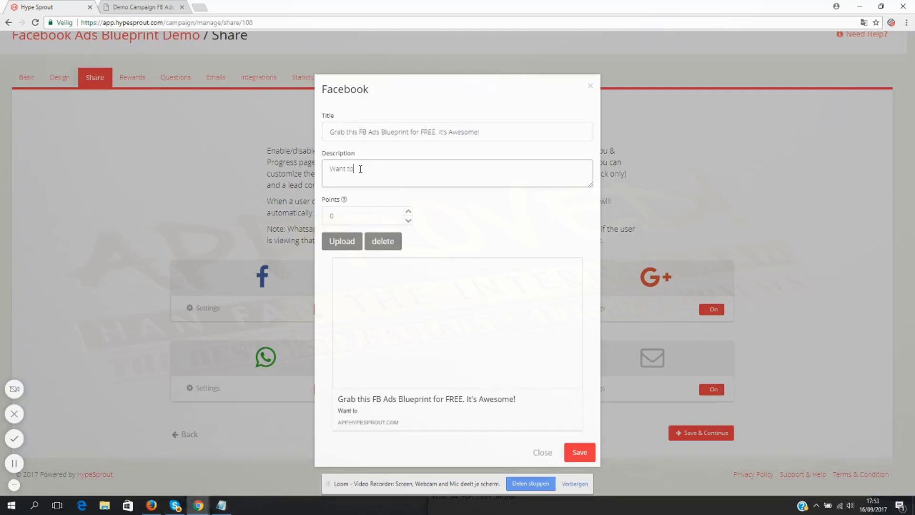
type(" learn how to set up profitabl")
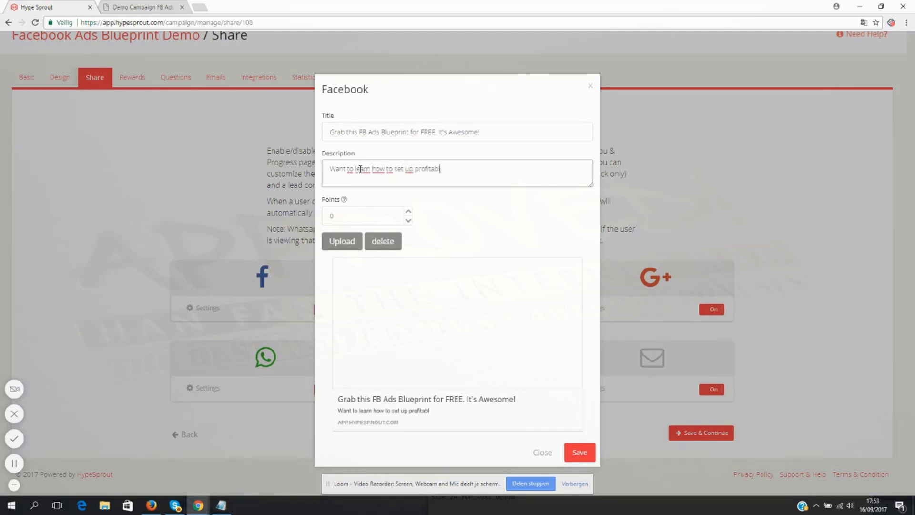
type("a Facebook Ads Campaign")
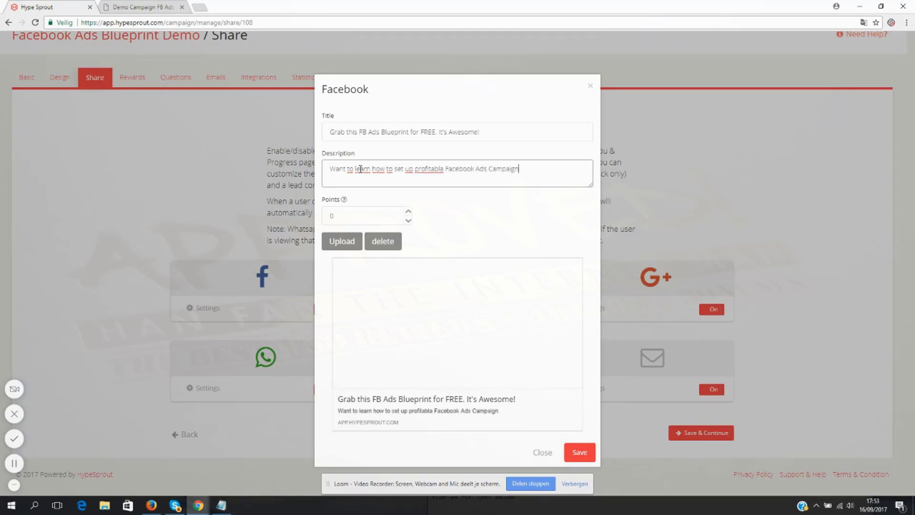
type("s for your business")
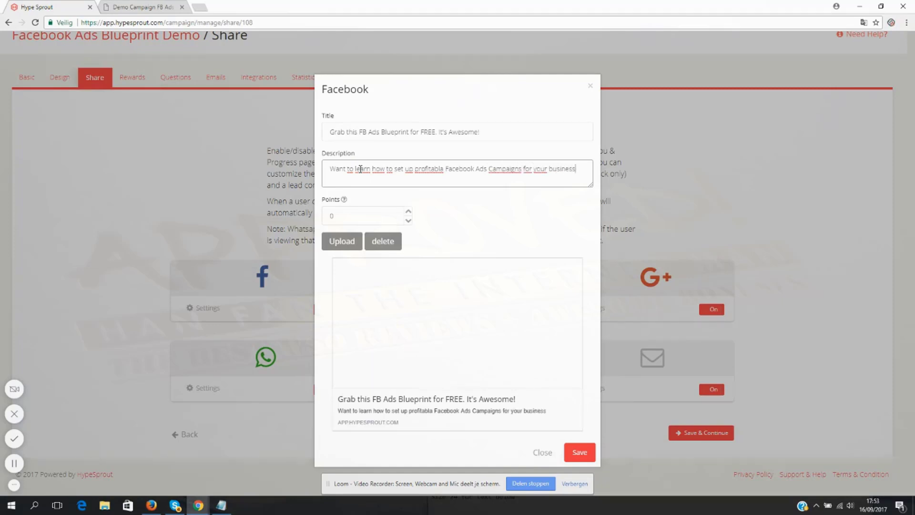
type("? Get the proven blueprint an")
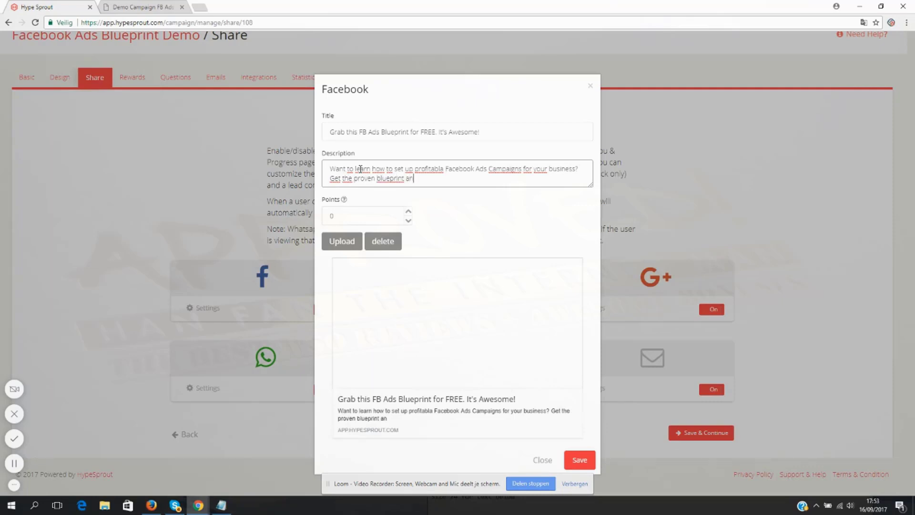
type("d start magetting results")
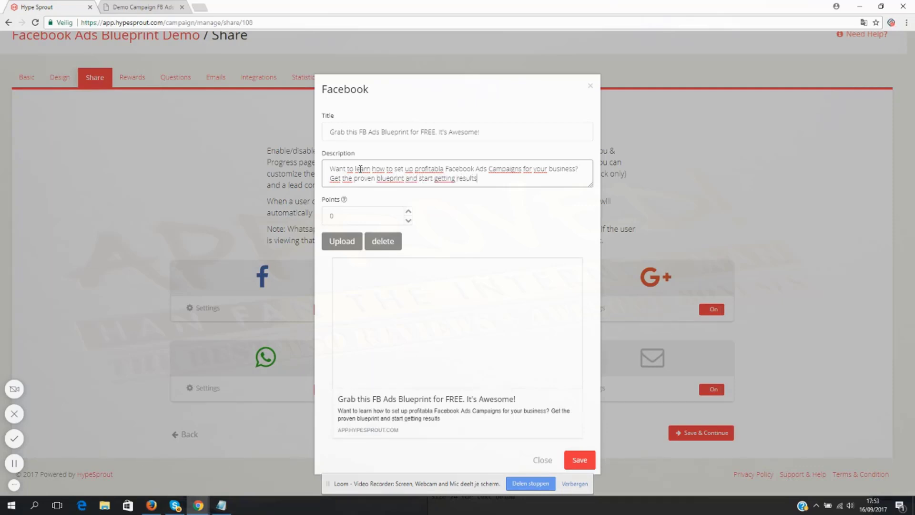
type(" as soon as tomorrow")
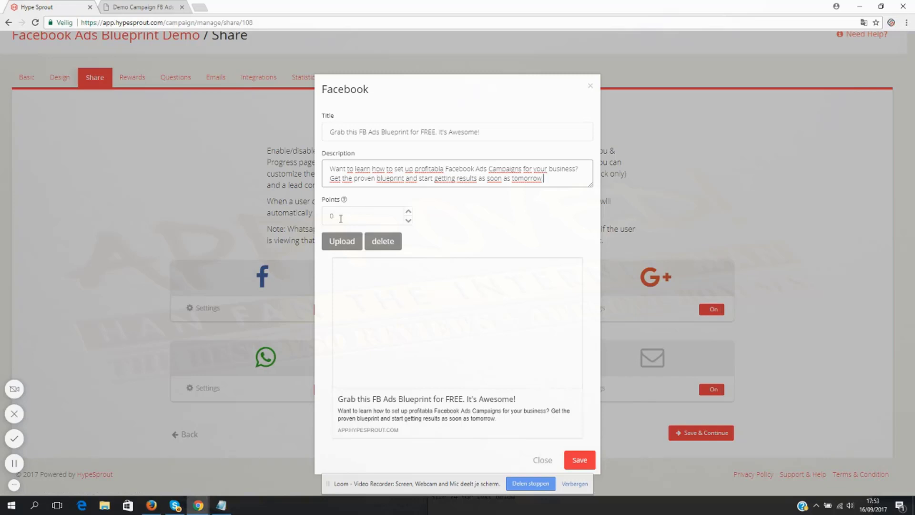
- Set the Facebook share points to 100 and open the link of the share preview
key("Tab")
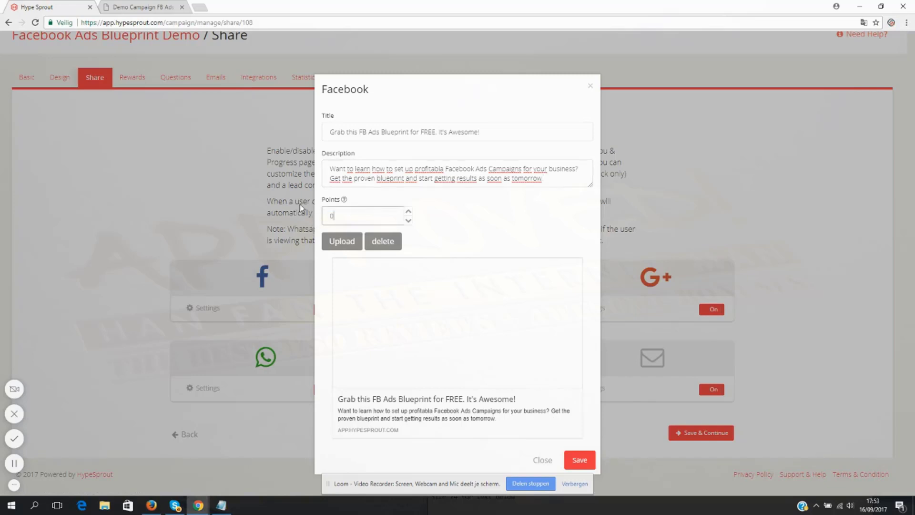
type("100")
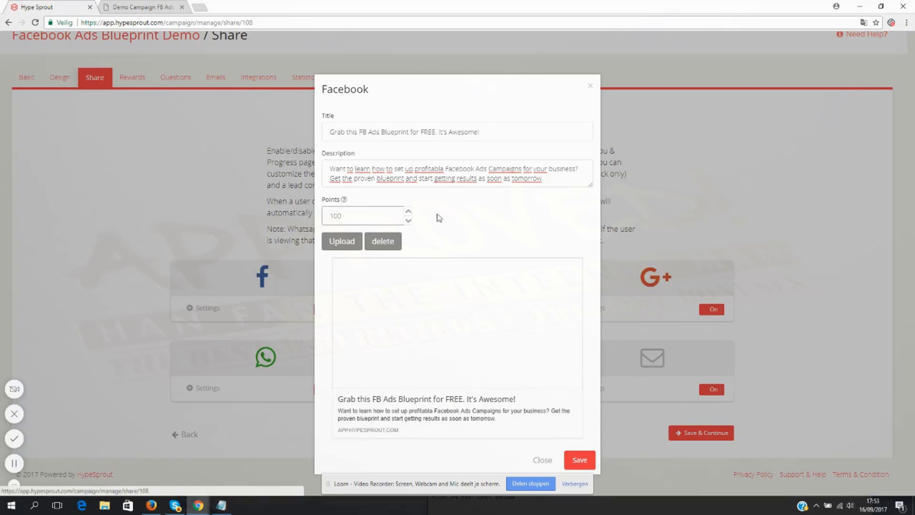
left_click(419, 302)
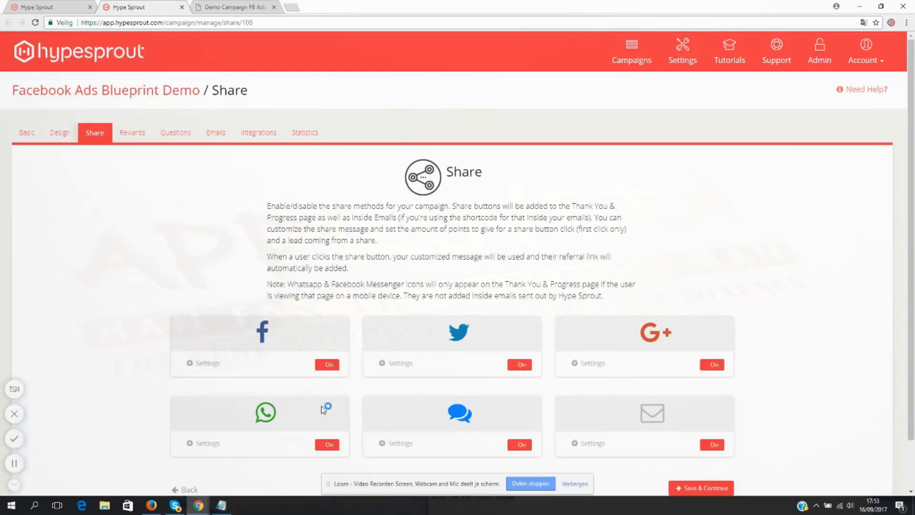
- Open the Facebook share settings on the newly opened Share page and set the title to "Get this FB Ads Blueprint for FREE"
left_click(205, 363)
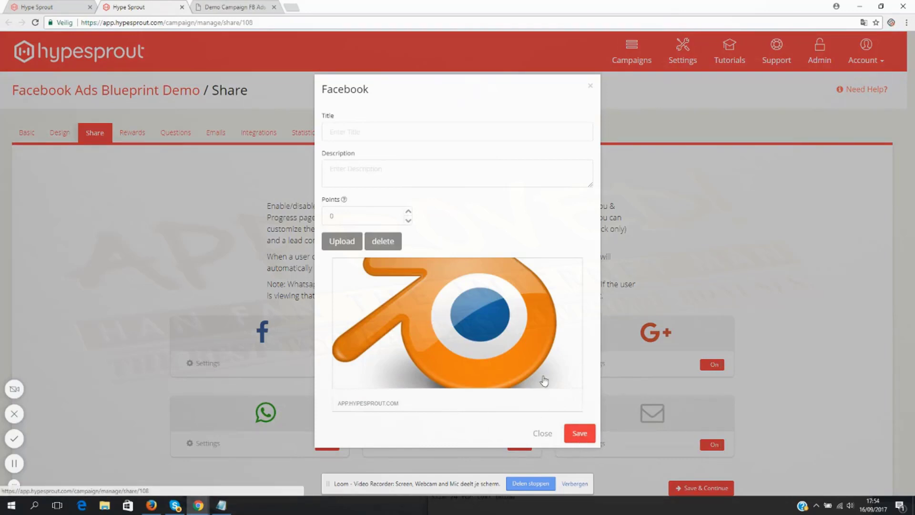
left_click(351, 136)
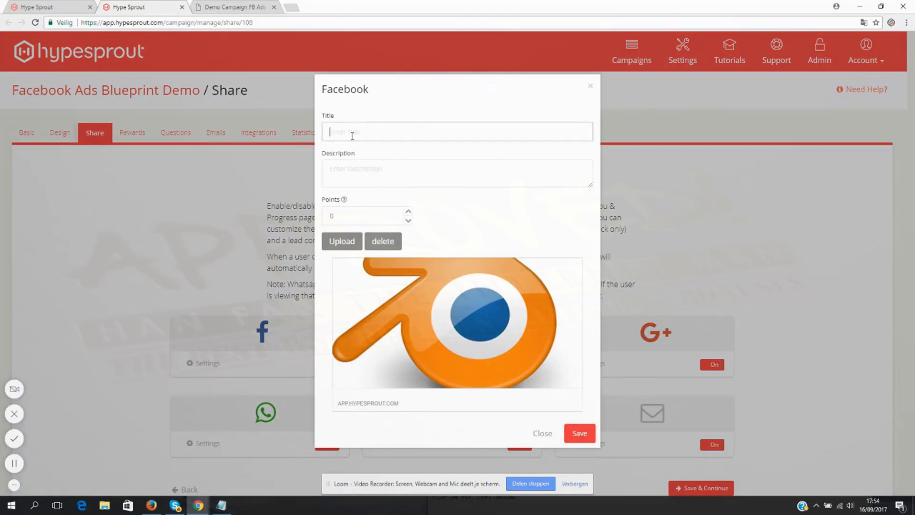
type("F")
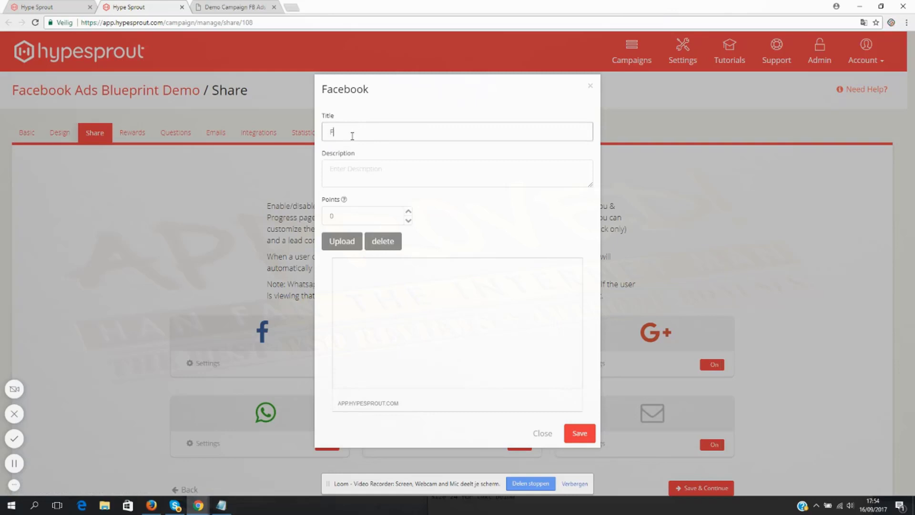
type("acebook")
double_click(352, 136)
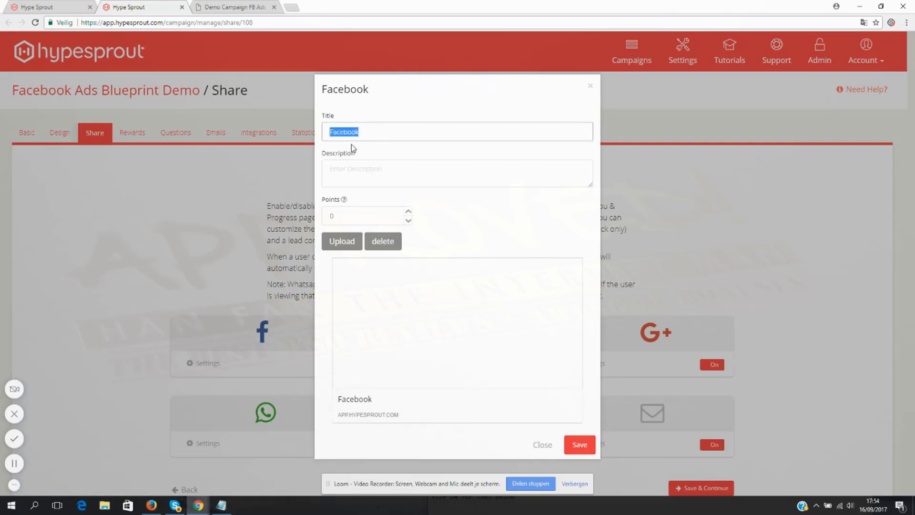
type("Get this FB ")
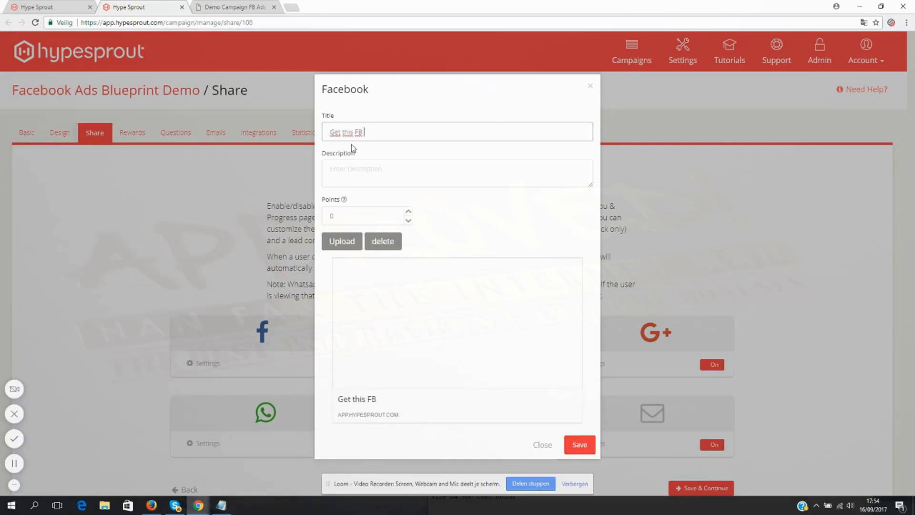
type("Ads Blueprint for FREE")
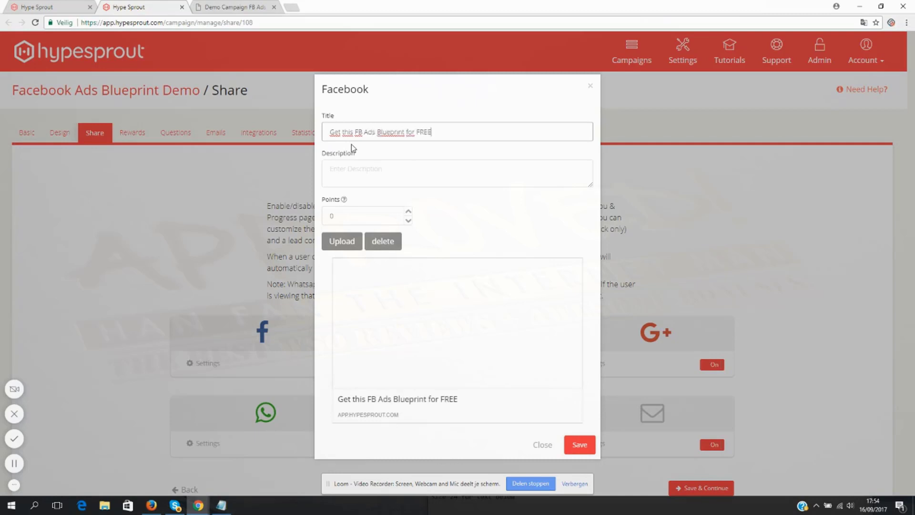
- Set the Facebook share description to "It's a proven way to set up profitable campaigns. Get started today" and save the settings
left_click(376, 180)
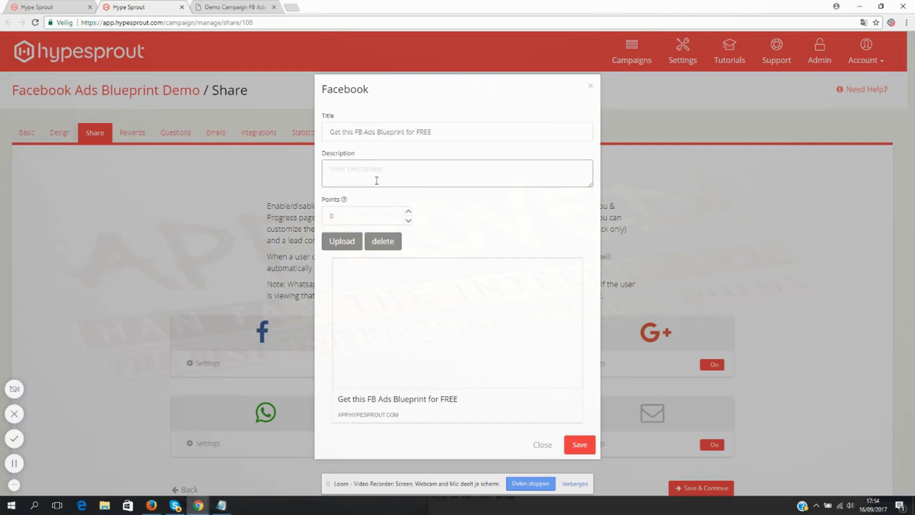
type("It's a proven way t")
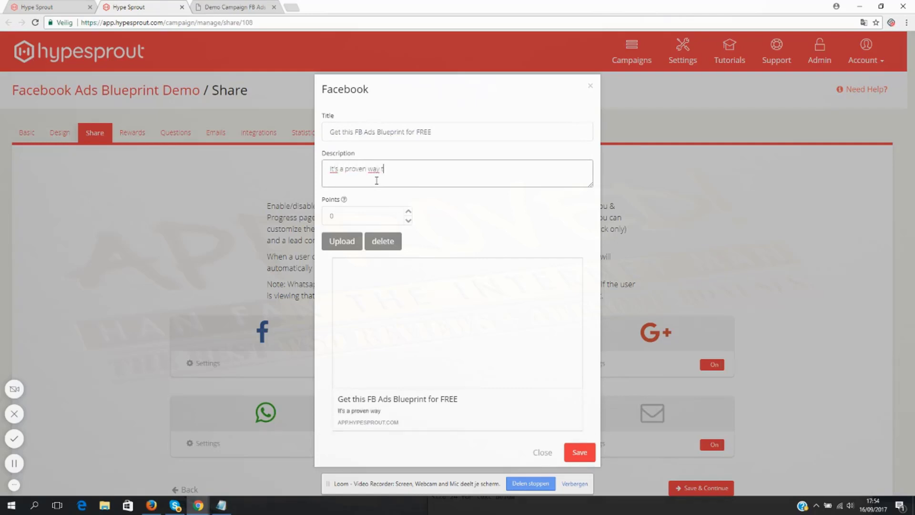
type("o set up profitable campai")
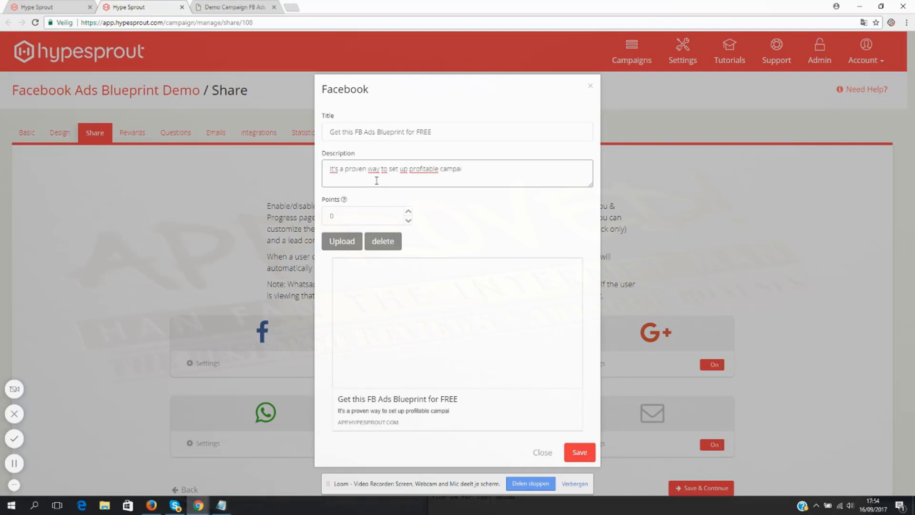
type("gns. Get stated tod")
type("ay")
key("BackSpace")
key("BackSpace")
key("BackSpace")
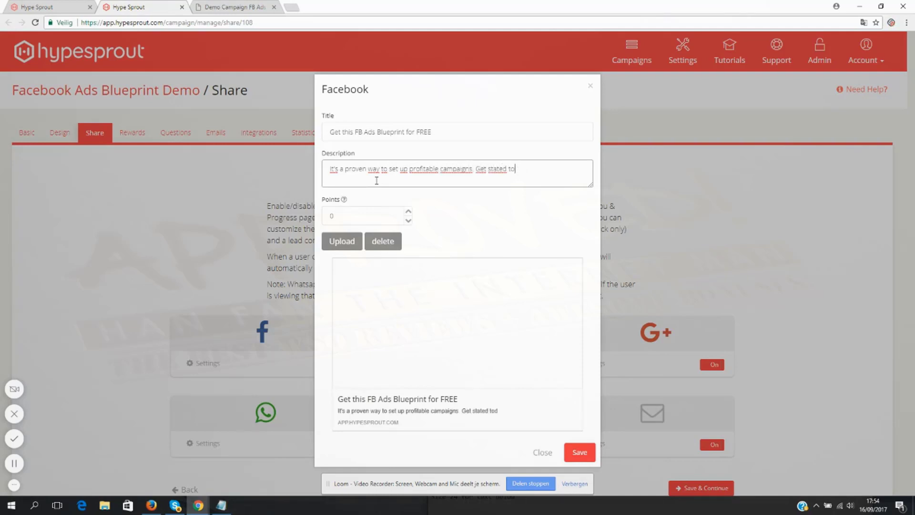
type("today")
left_click(578, 453)
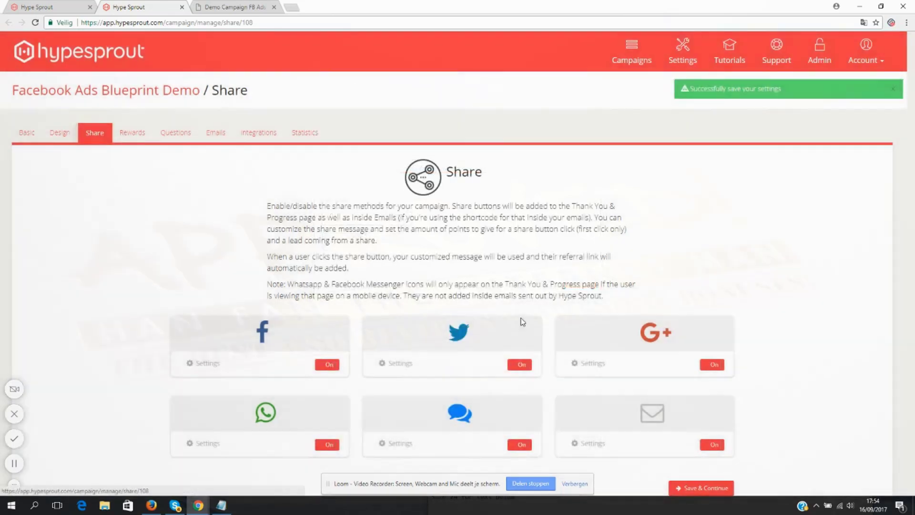
- Upload blue-abstract-background.jpg as the Facebook share image and save the Facebook settings
left_click(207, 364)
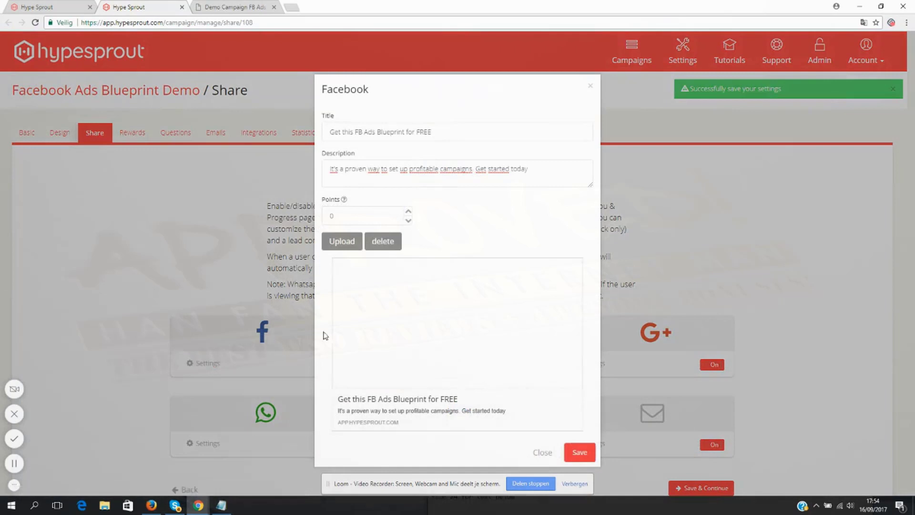
left_click(342, 245)
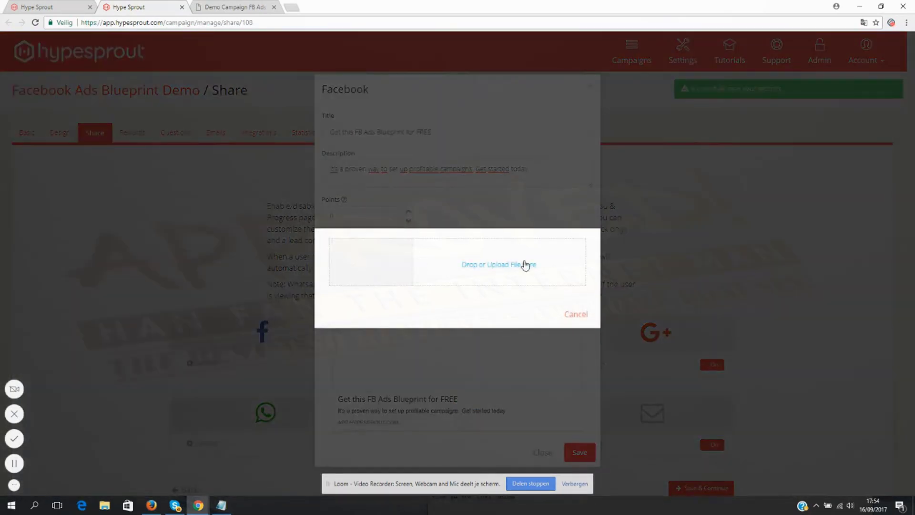
left_click(524, 265)
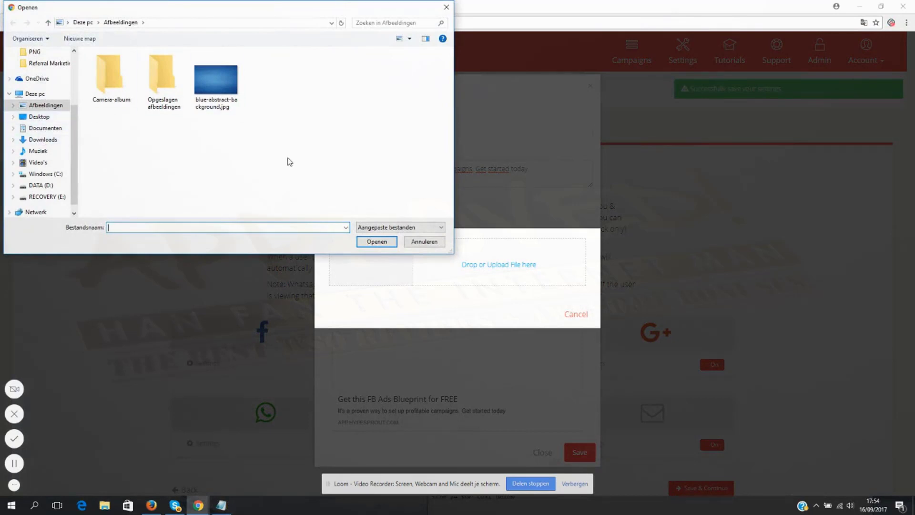
left_click(229, 99)
double_click(229, 99)
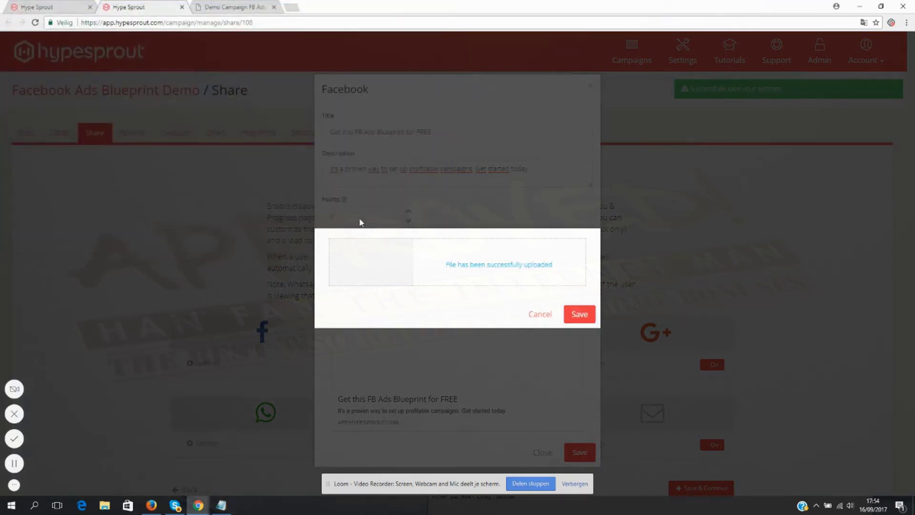
left_click(578, 315)
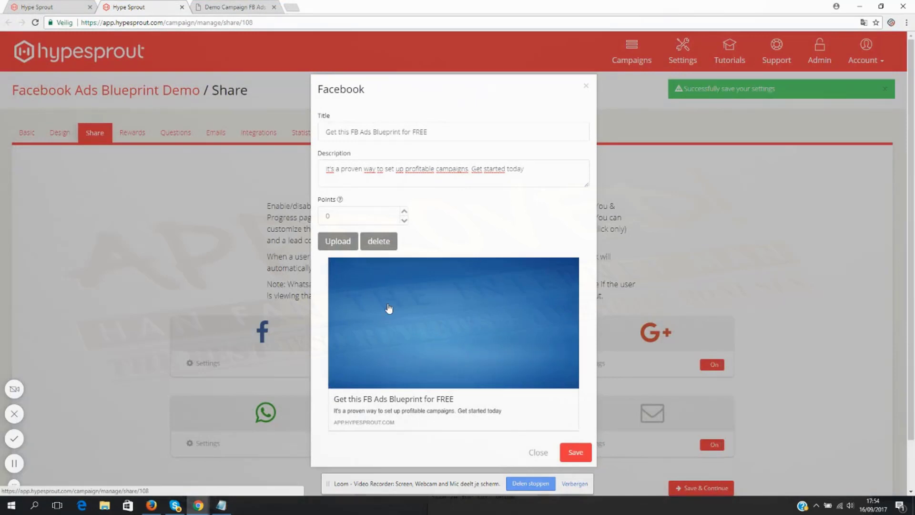
left_click(575, 452)
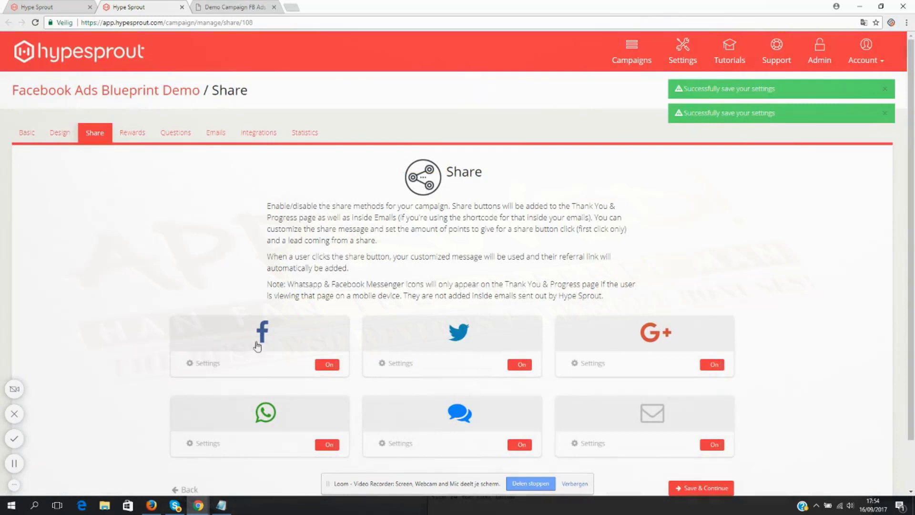
- Begin the Twitter share message with "I just found a great Facebook Ads Blueprint"
left_click(400, 363)
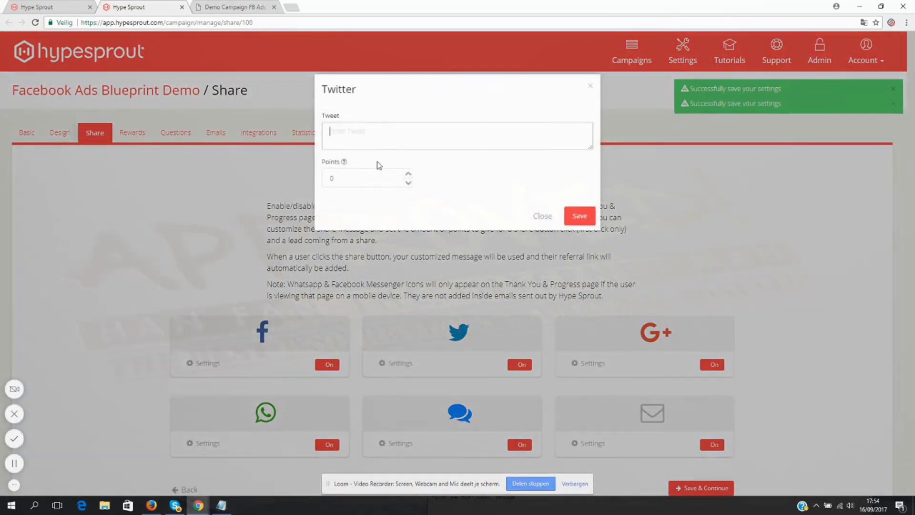
type("I just fo")
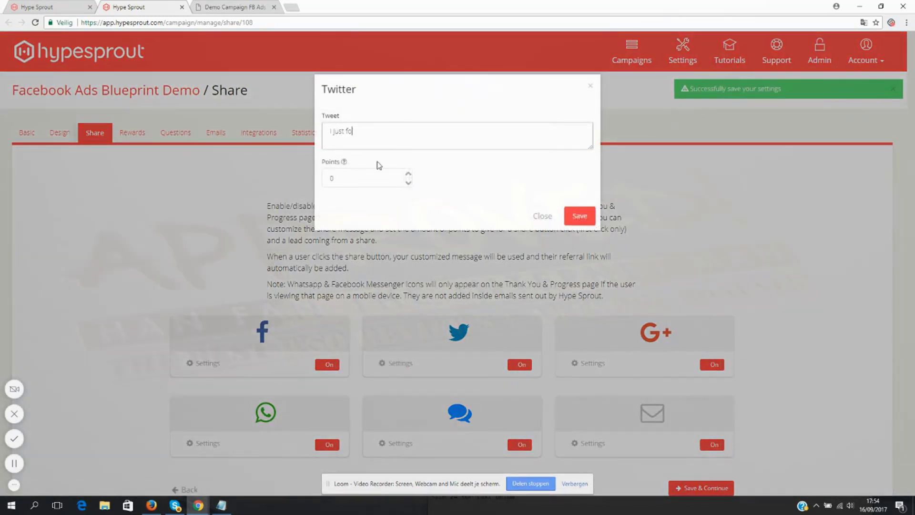
type("und a great Facebook ads Bluepri")
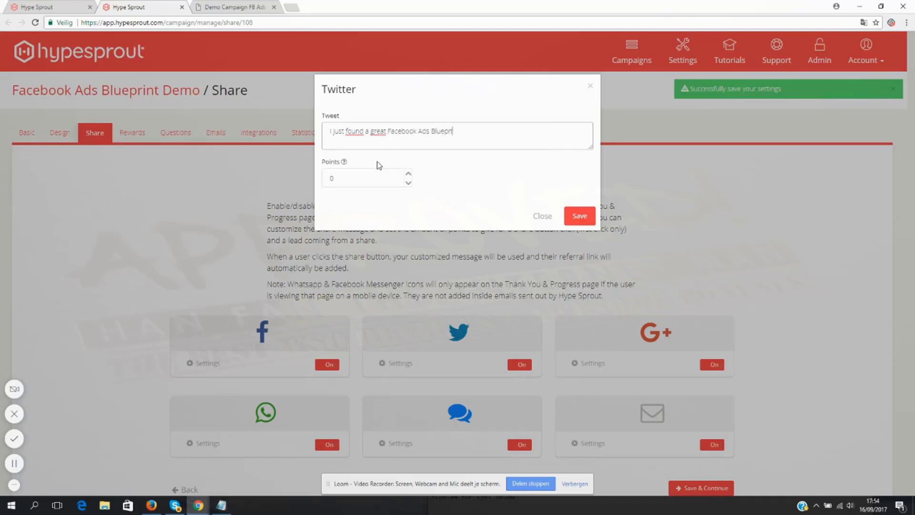
type("nt. Wa")
- Complete the tweet with ". What do you think?" and save the Twitter settings
key("BackSpace")
type("at you th")
key("BackSpace")
key("BackSpace")
key("BackSpace")
key("BackSpace")
key("BackSpace")
key("BackSpace")
key("BackSpace")
key("BackSpace")
type("hat y")
key("BackSpace")
type("do you think?")
left_click(578, 217)
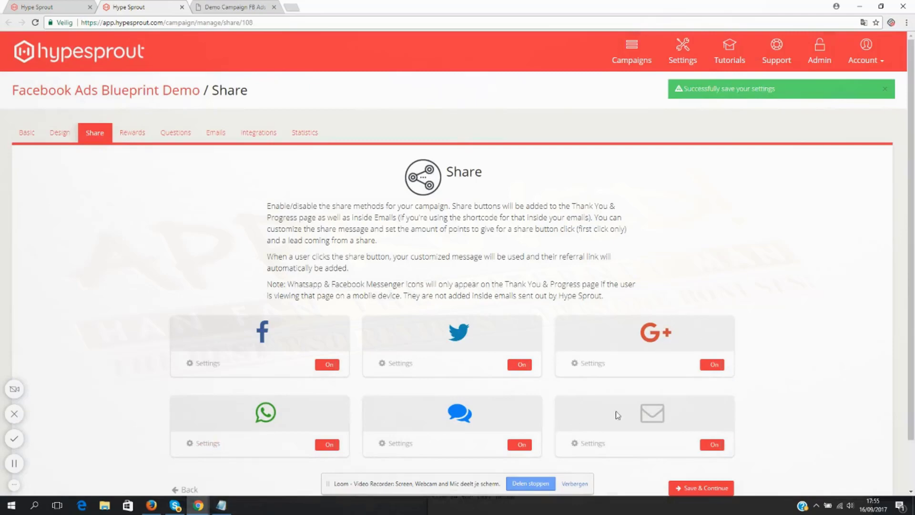
- Examine the WhatsApp, Messenger and Email / Referral Link share settings without saving any changes
left_click(207, 443)
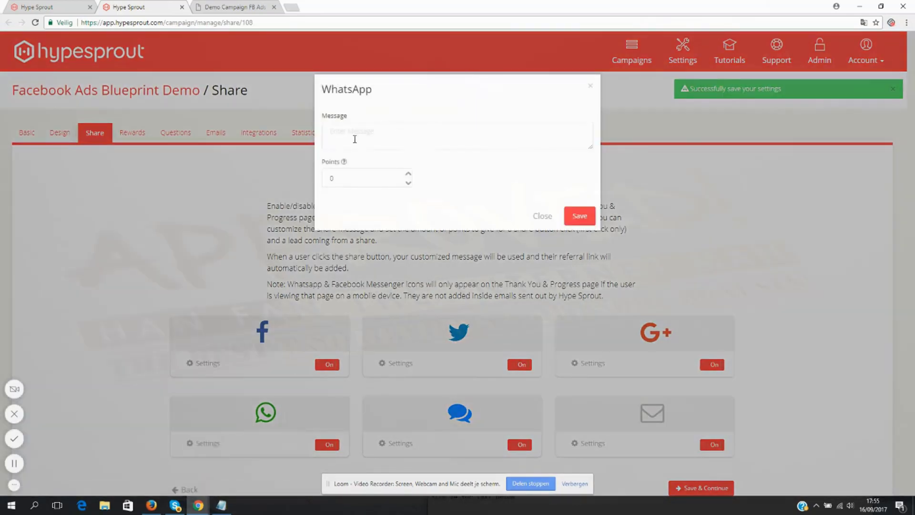
left_click(542, 217)
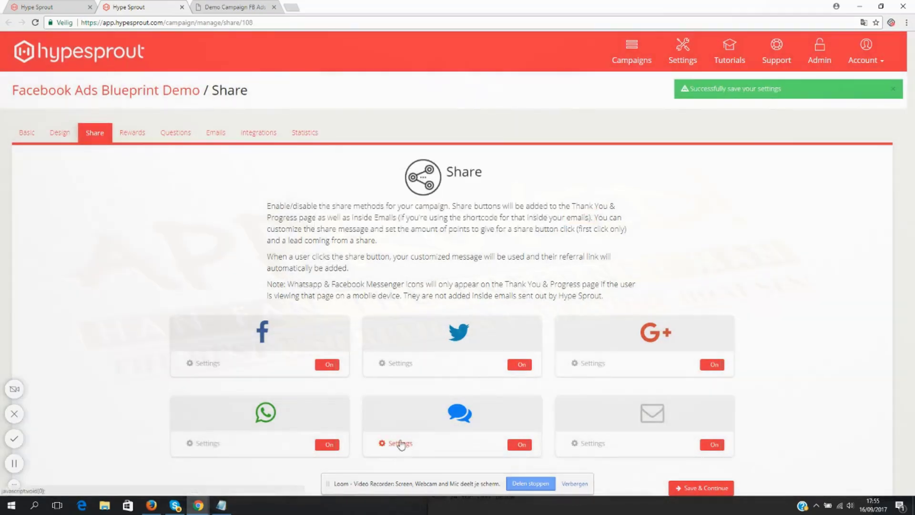
left_click(400, 444)
left_click(541, 217)
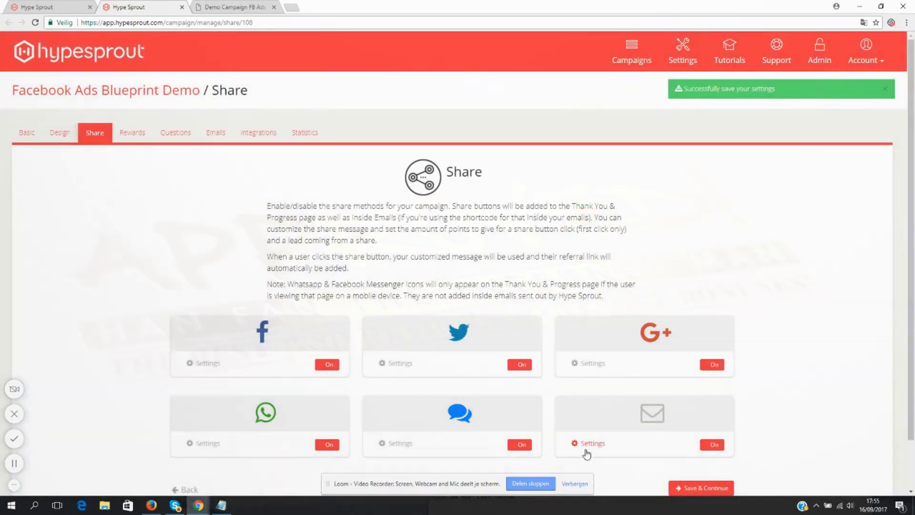
left_click(586, 449)
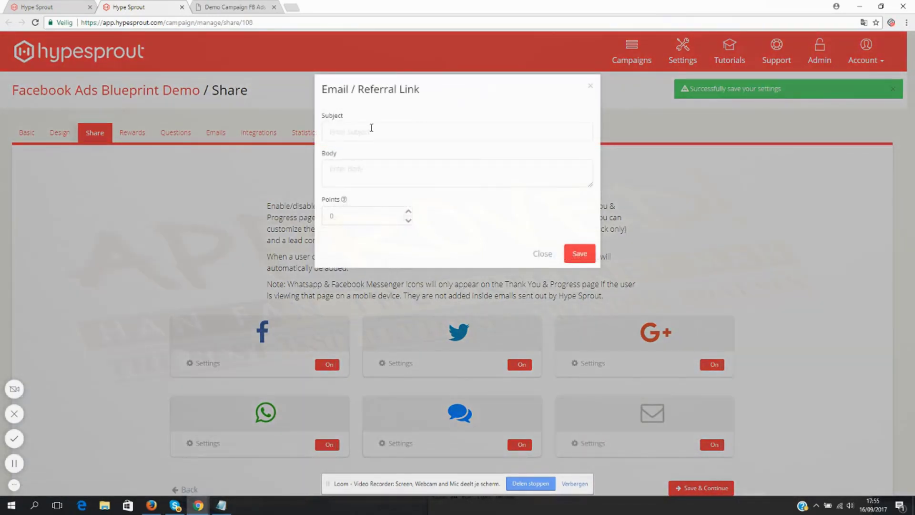
left_click(349, 133)
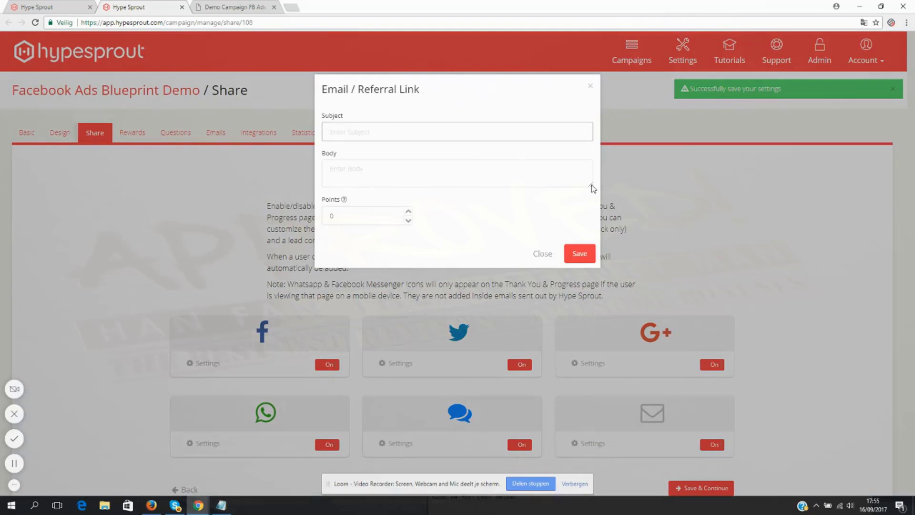
left_click_drag(592, 185, 592, 276)
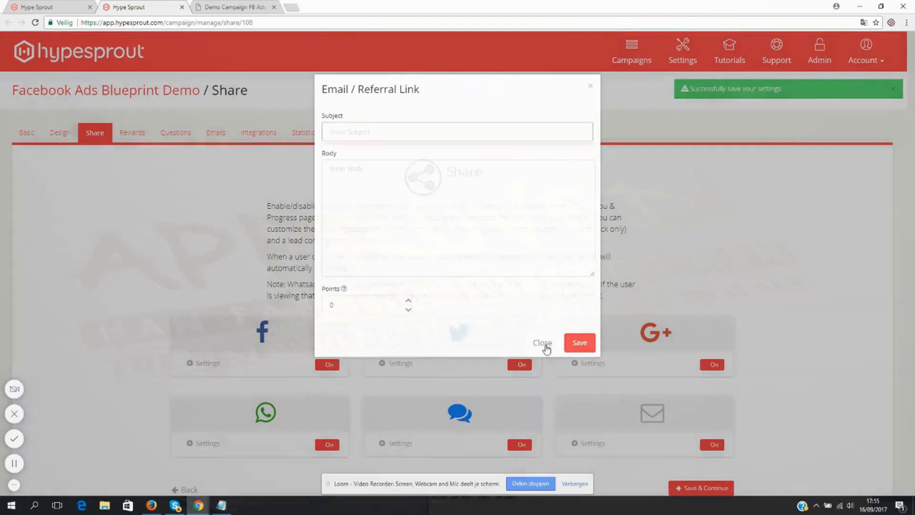
left_click(544, 344)
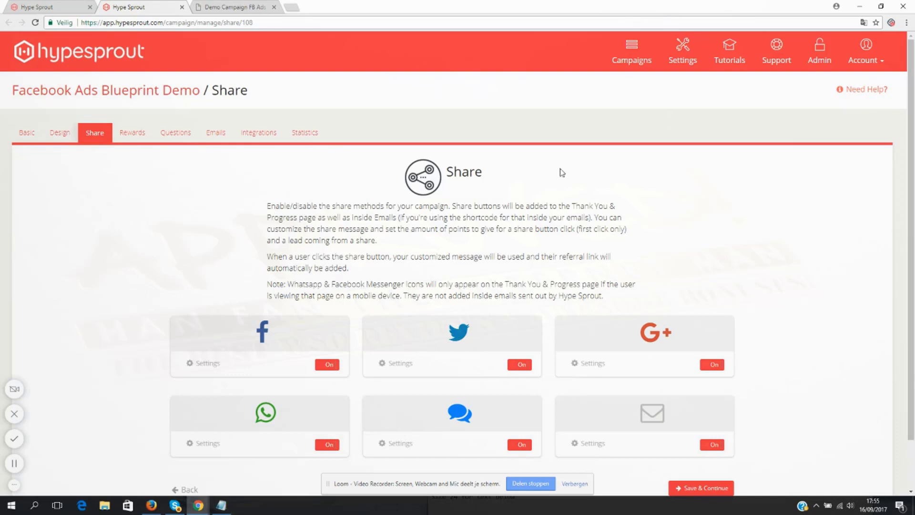
- Save the share settings, continue to the Rewards page and view the Optin Reward's editable fields
left_click(689, 491)
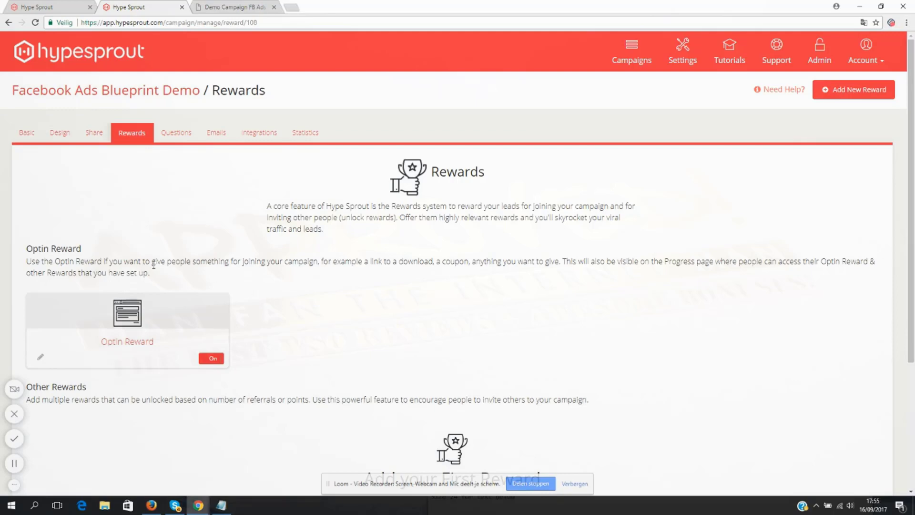
scroll(176, 252, "down", 3)
scroll(139, 253, "up", 2)
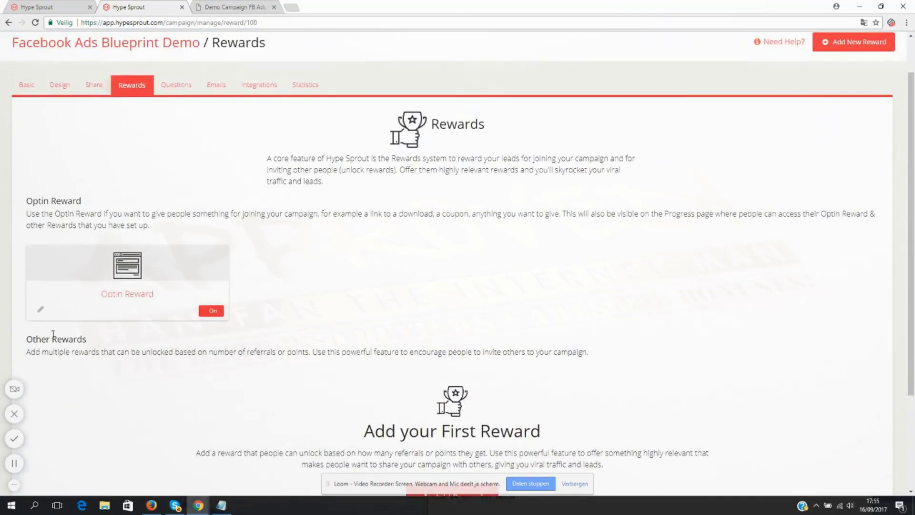
left_click(40, 309)
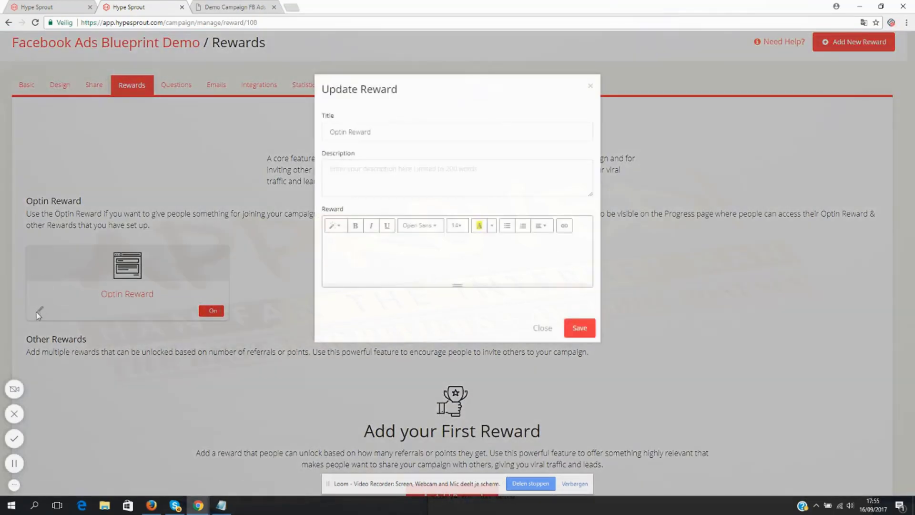
left_click(547, 328)
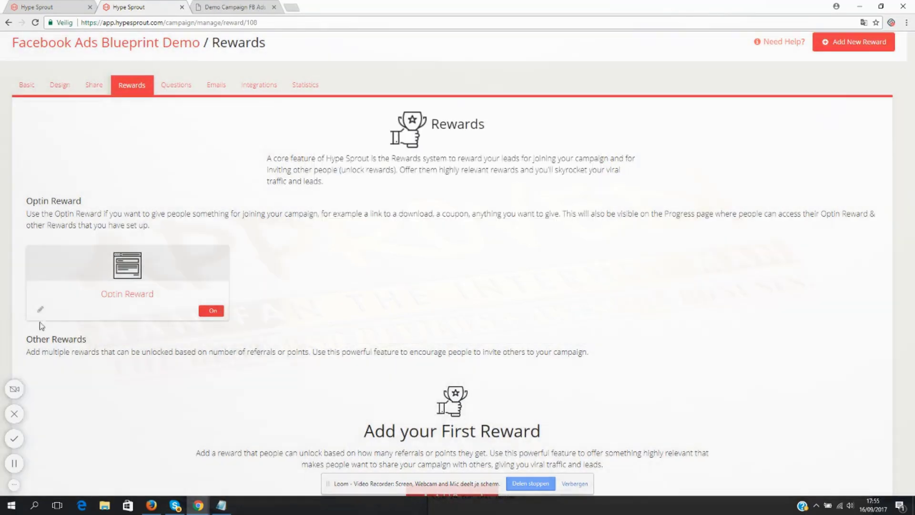
- Set the Optin Reward's description to "Facebook Ads Blueprint"
left_click(40, 311)
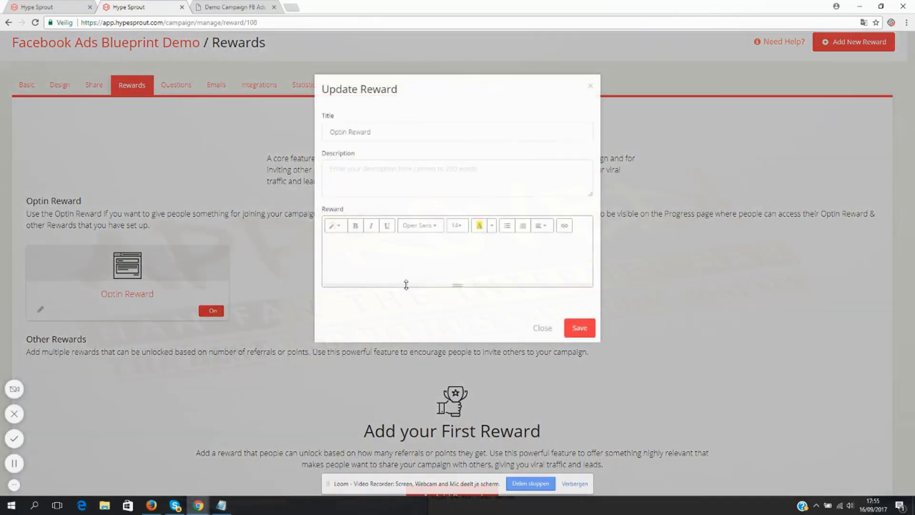
left_click(370, 180)
type("Facebook Ads")
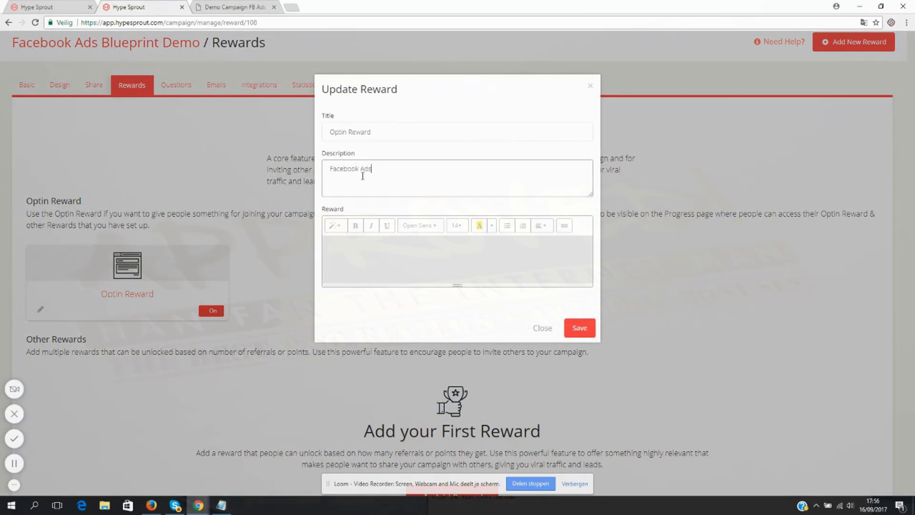
type(" Blueprint (")
left_click(430, 133)
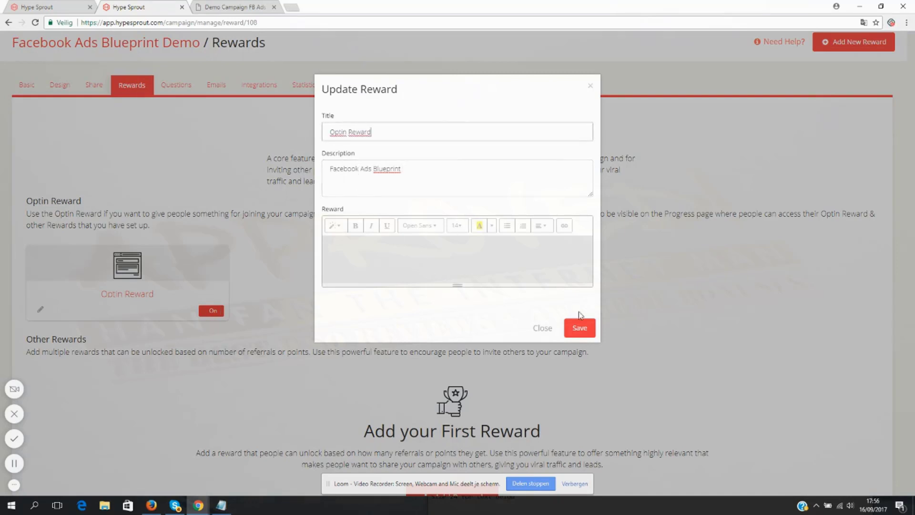
- Enter "Download the blueprint right here" as the content of the Optin Reward
left_click(465, 267)
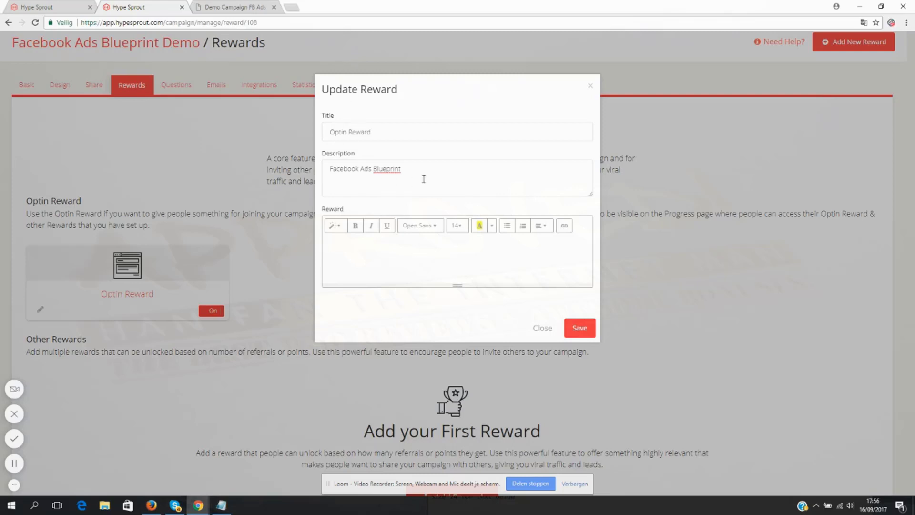
left_click(372, 129)
left_click(393, 181)
left_click(379, 256)
type("wnload the blueprint right here")
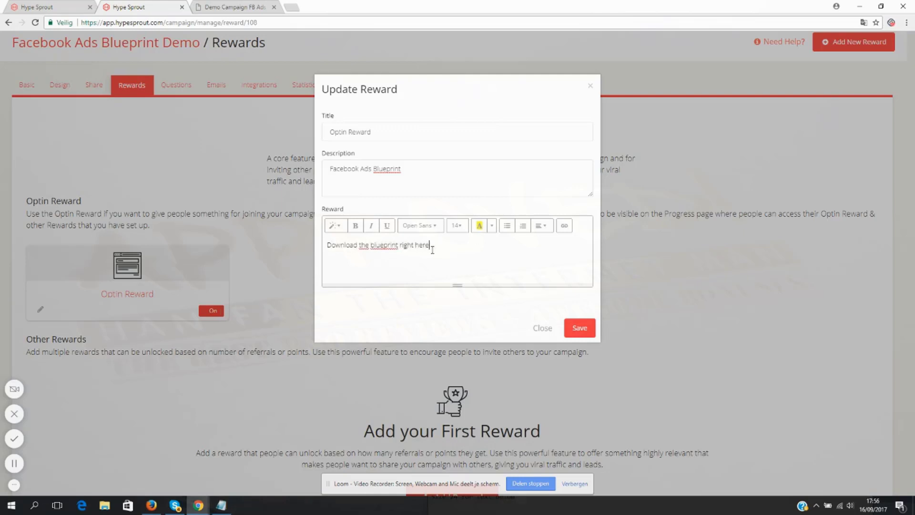
left_click_drag(433, 247, 400, 244)
left_click(564, 225)
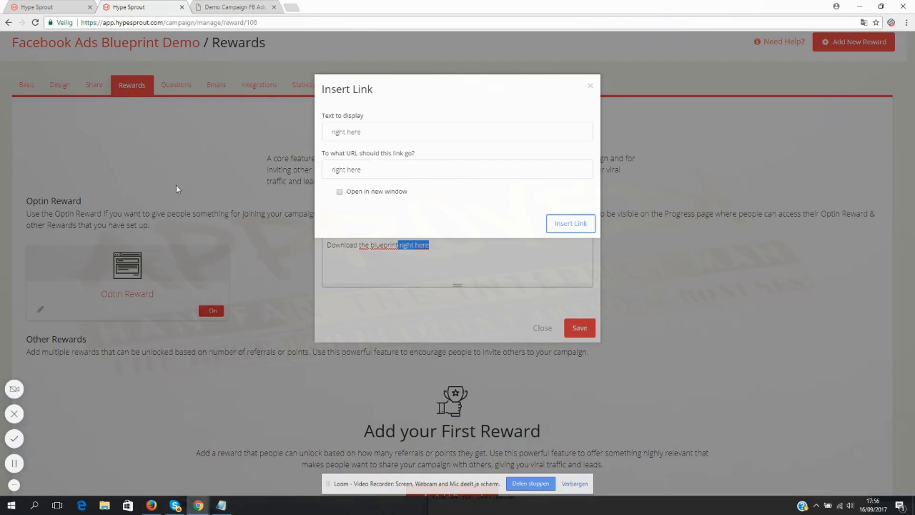
triple_click(384, 169)
type("http")
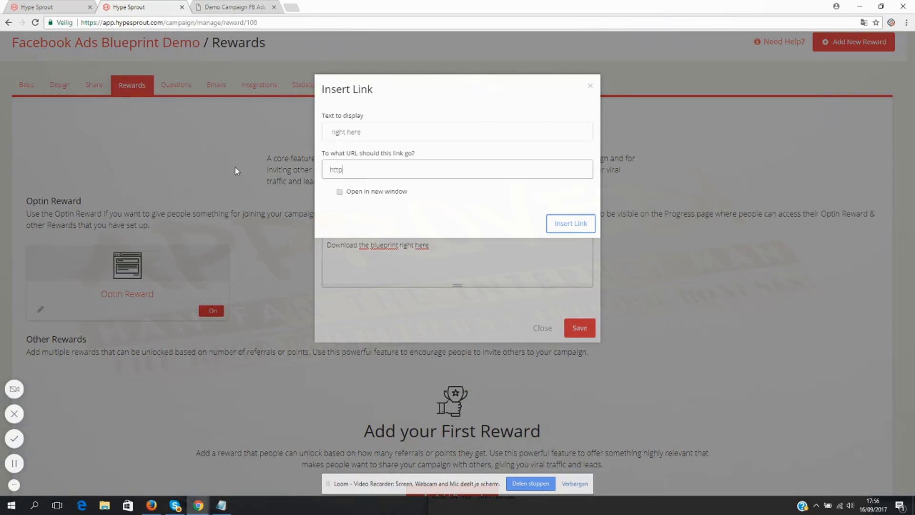
type("://www.google.com")
left_click(351, 192)
left_click_drag(432, 174, 305, 175)
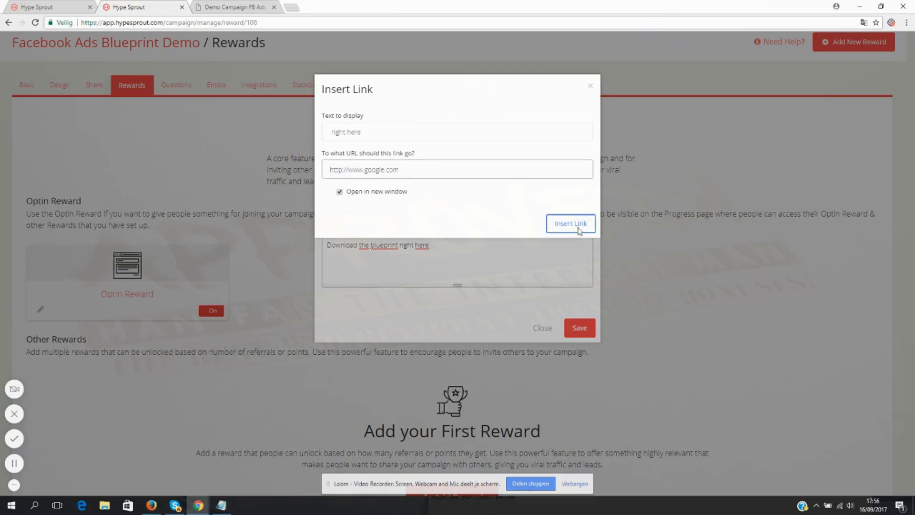
left_click(578, 231)
- Make the linked words "right here" bold in the reward text, save the Optin Reward and review its saved fields
left_click(446, 256)
double_click(413, 245)
left_click_drag(412, 245, 394, 245)
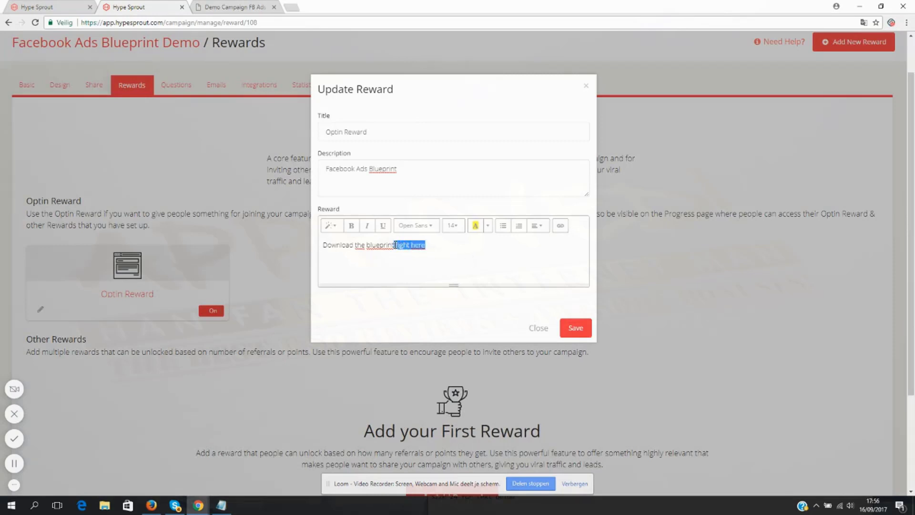
left_click(484, 244)
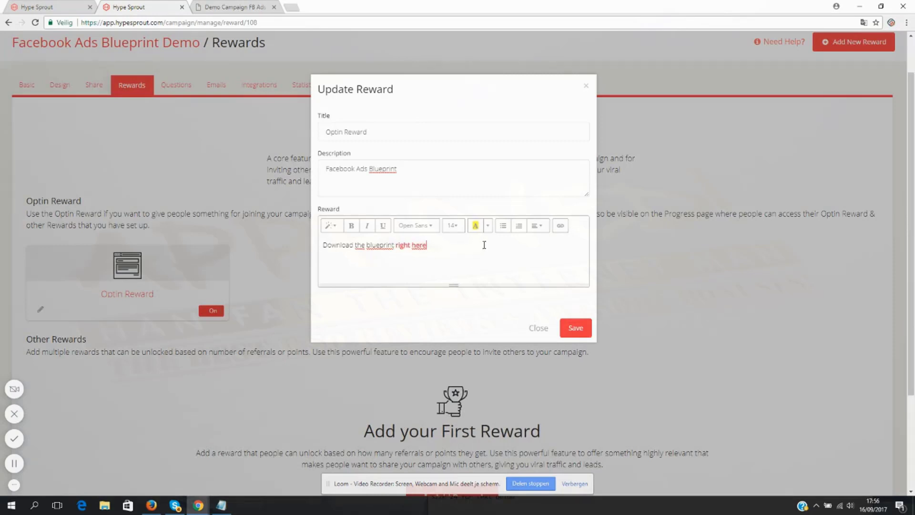
left_click(565, 331)
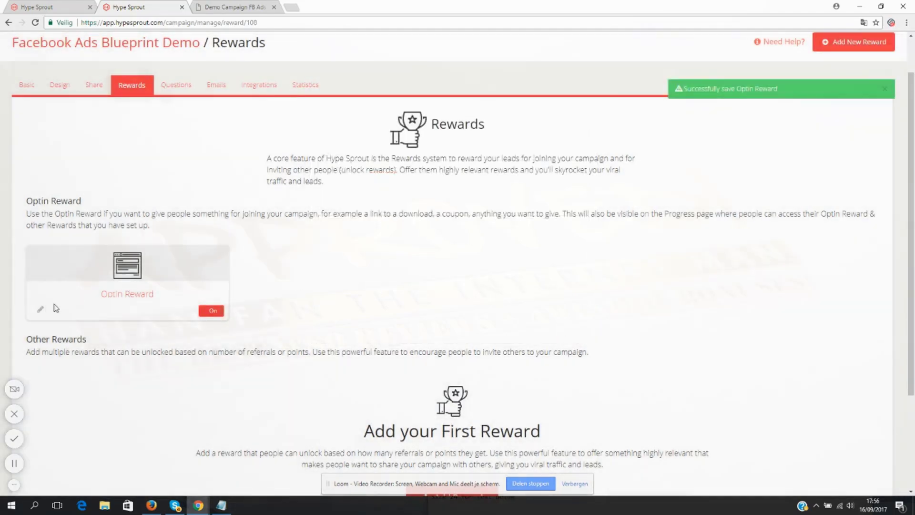
left_click(41, 309)
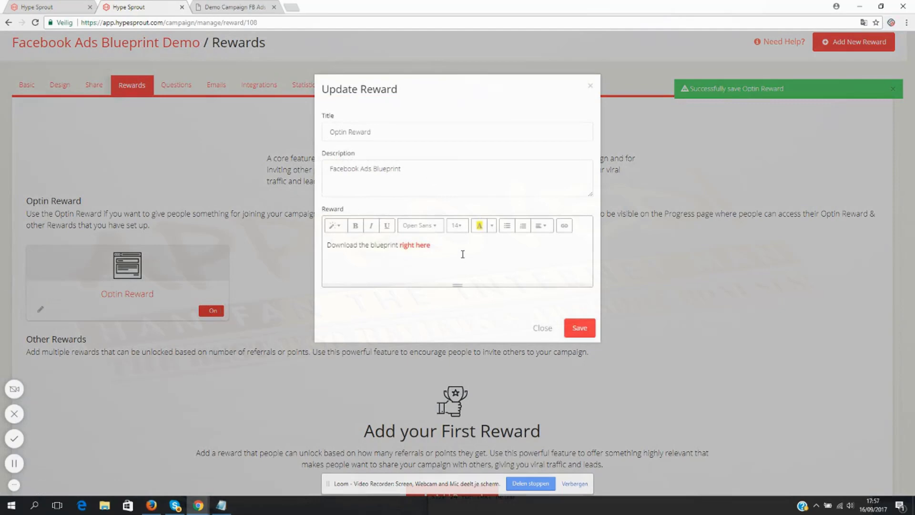
left_click(580, 329)
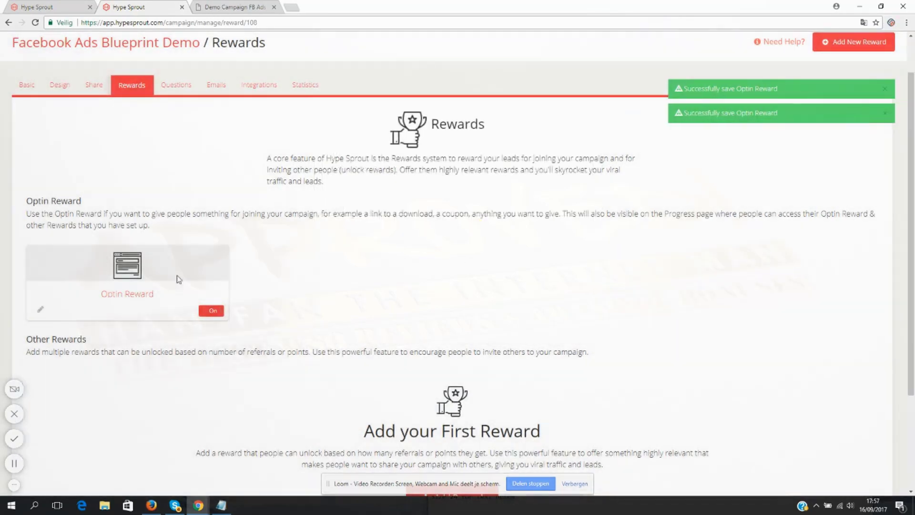
- Check how the Optin Reward and its Lock popup appear in the Thanks design, and save the Thanks message
left_click(64, 86)
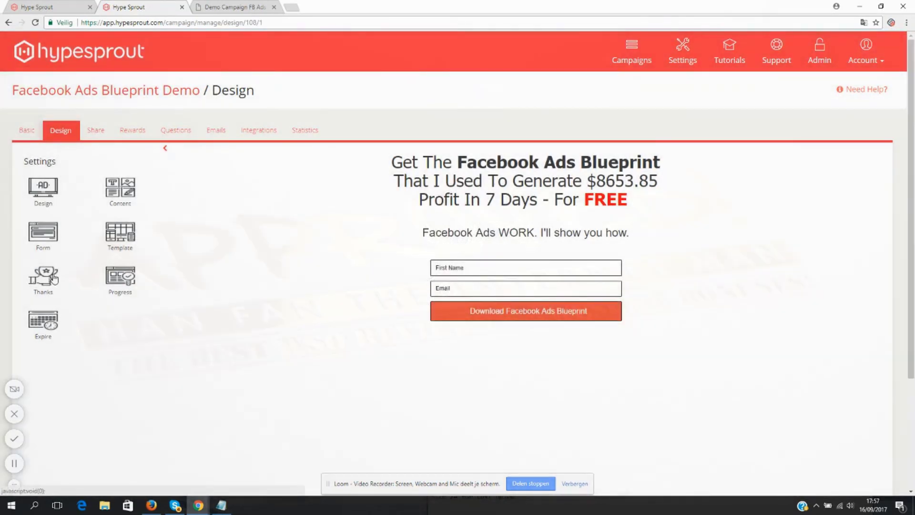
left_click(53, 285)
scroll(150, 292, "down", 3)
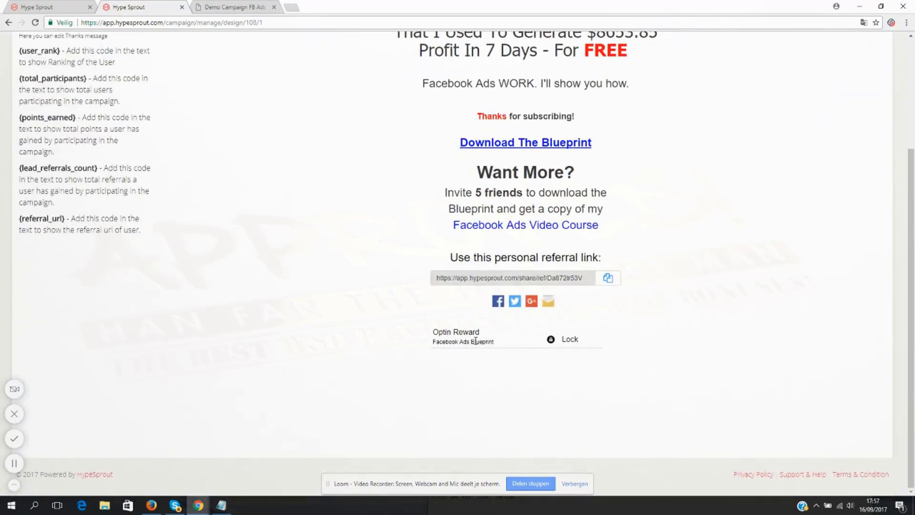
left_click_drag(433, 334, 481, 331)
left_click(444, 342)
left_click(571, 340)
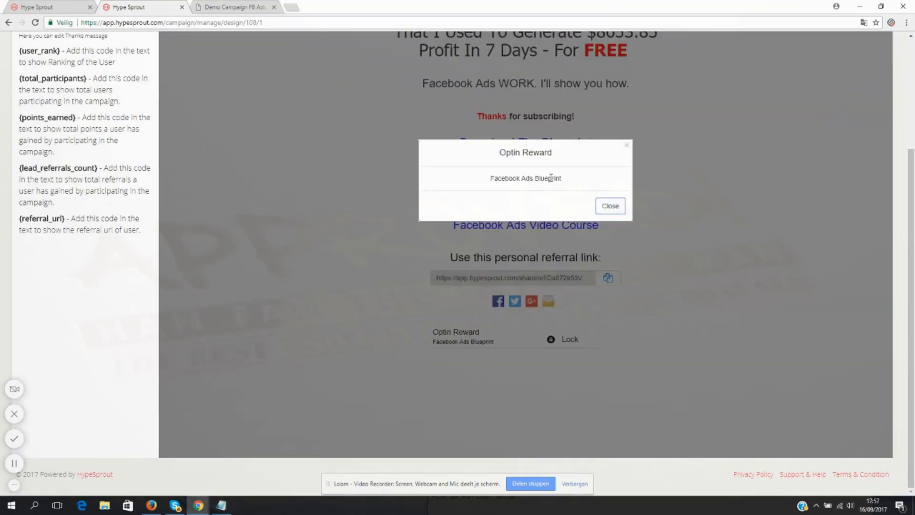
left_click(610, 207)
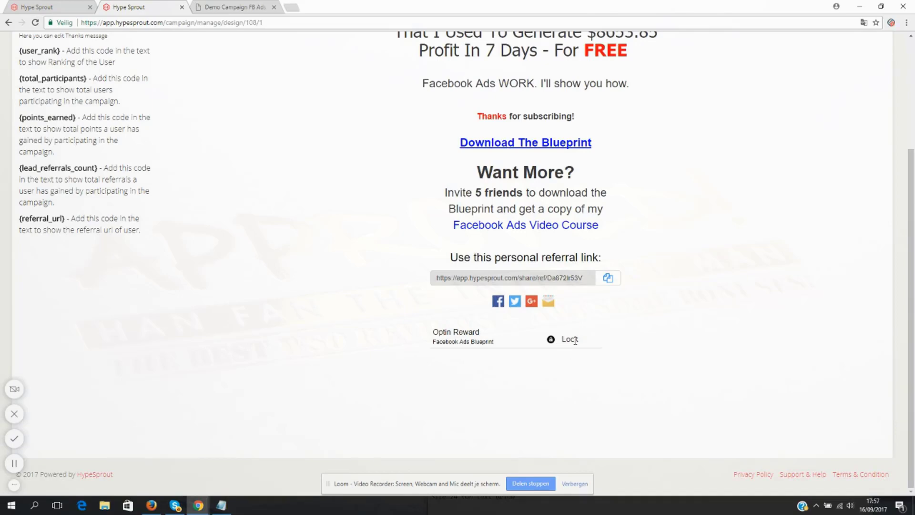
scroll(575, 340, "up", 3)
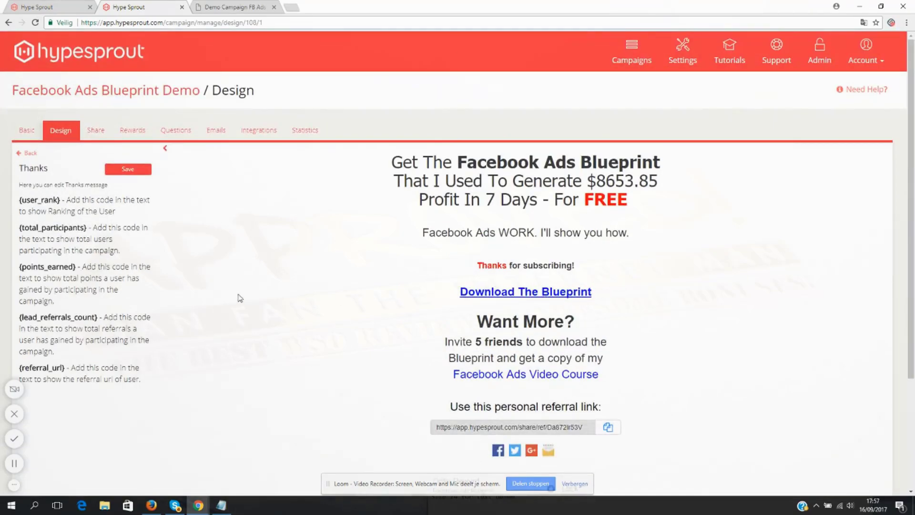
scroll(239, 298, "down", 3)
scroll(239, 298, "up", 3)
left_click(129, 170)
- Return to the Rewards page and start a new reward titled "Facebook Ads VIDEO Course"
left_click(138, 135)
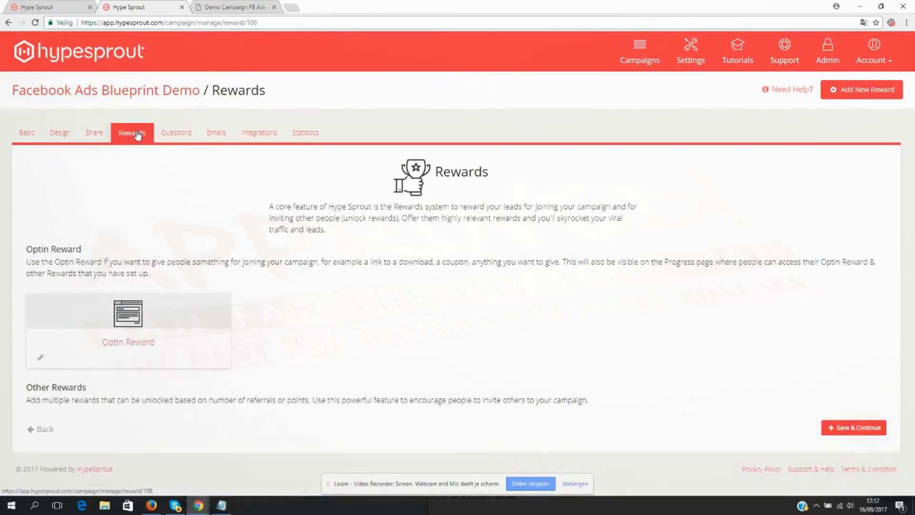
scroll(117, 247, "down", 3)
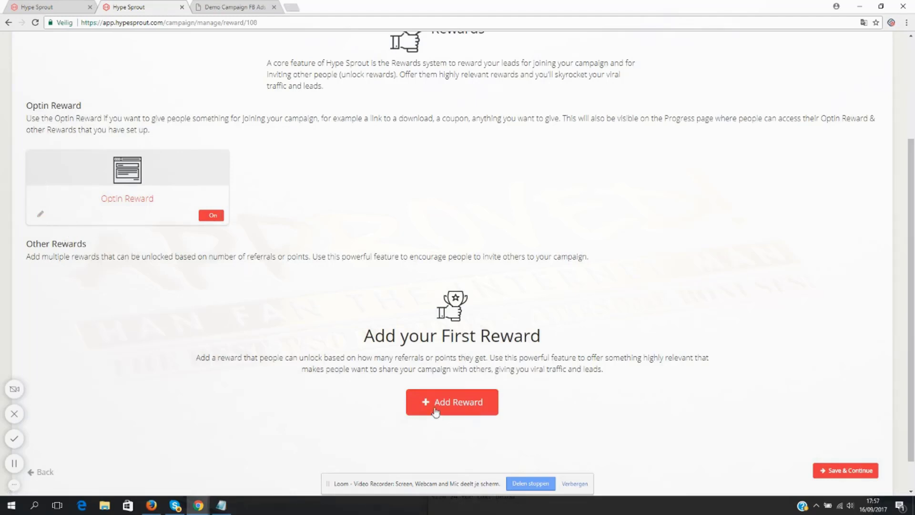
left_click(455, 407)
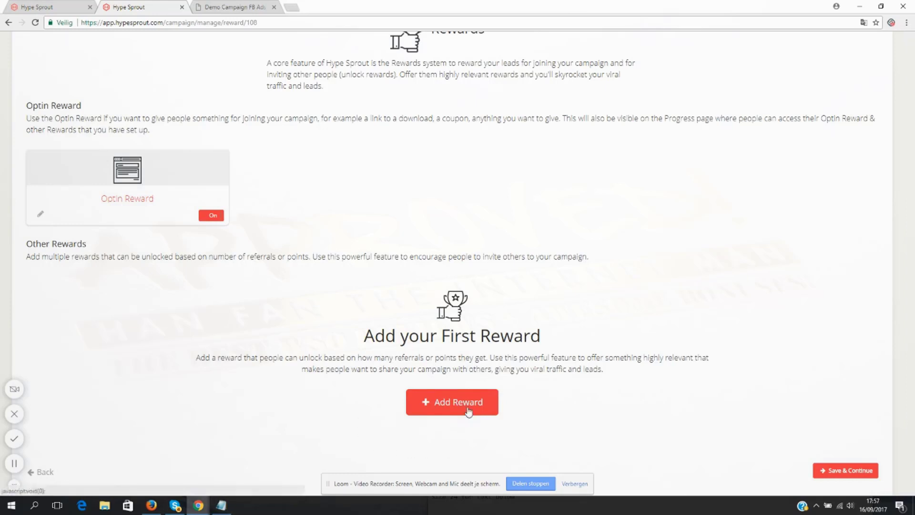
left_click(366, 130)
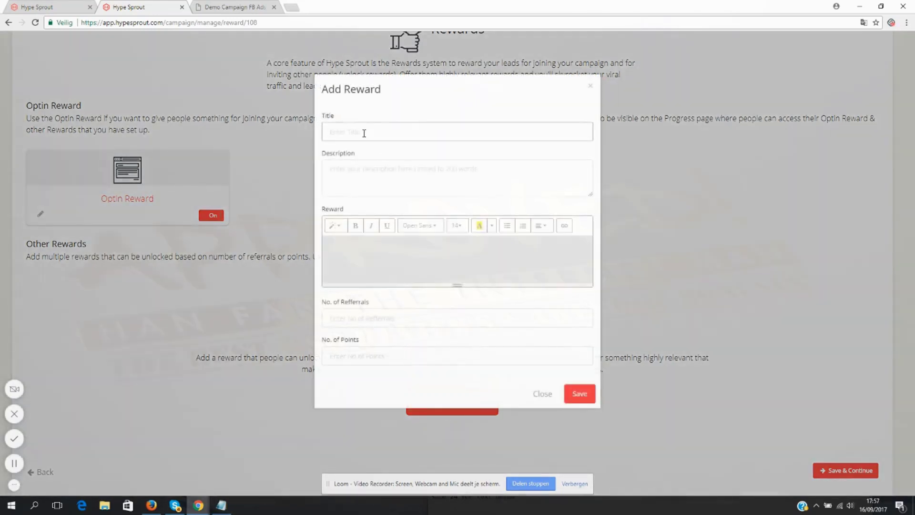
type("Free")
key("BackSpace")
key("BackSpace")
key("BackSpace")
key("BackSpace")
key("BackSpace")
type("Facebook Ads VIDEO Course")
- Set the new reward's description to "My 7-part video course about profitable Facebook Ads"
left_click(432, 171)
type("My 7-part video c")
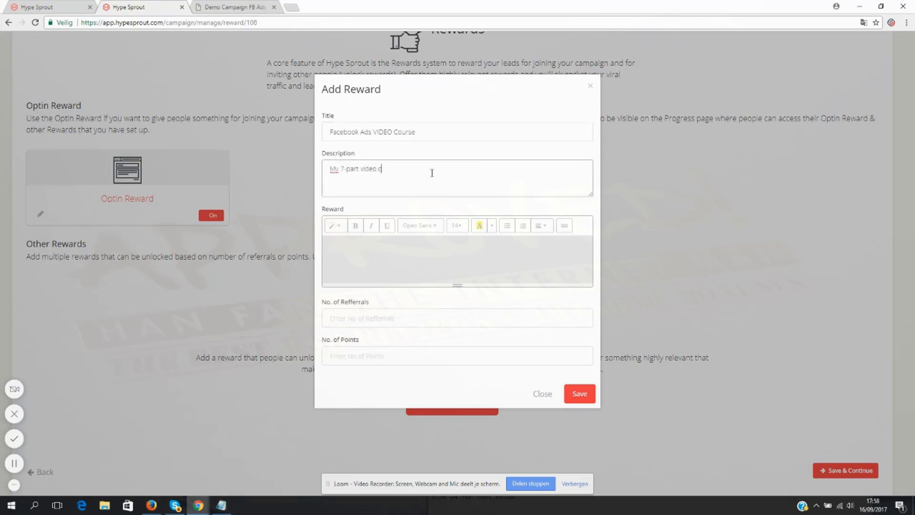
type("ourse about profitable Facebook Ads")
- Enter "Download link : click here to download" as the content of the new reward
left_click(435, 252)
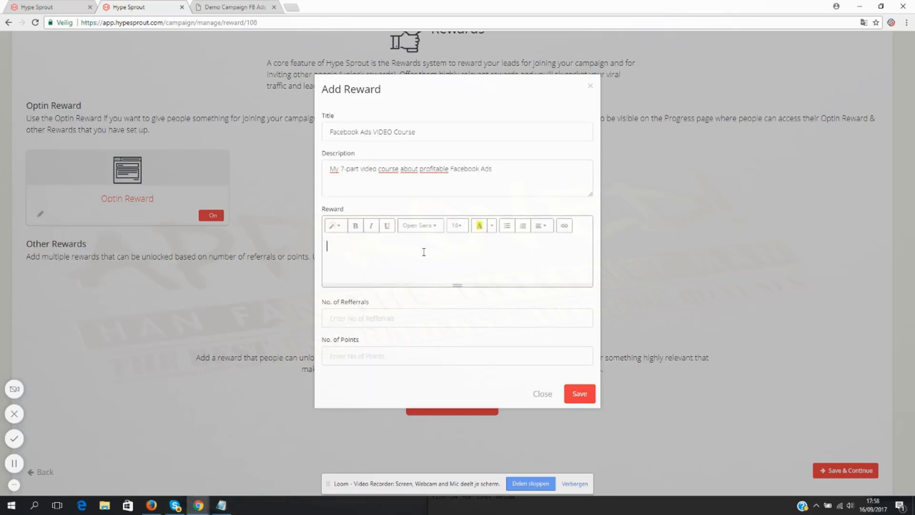
type("Download link")
double_click(378, 246)
type(": click here to download")
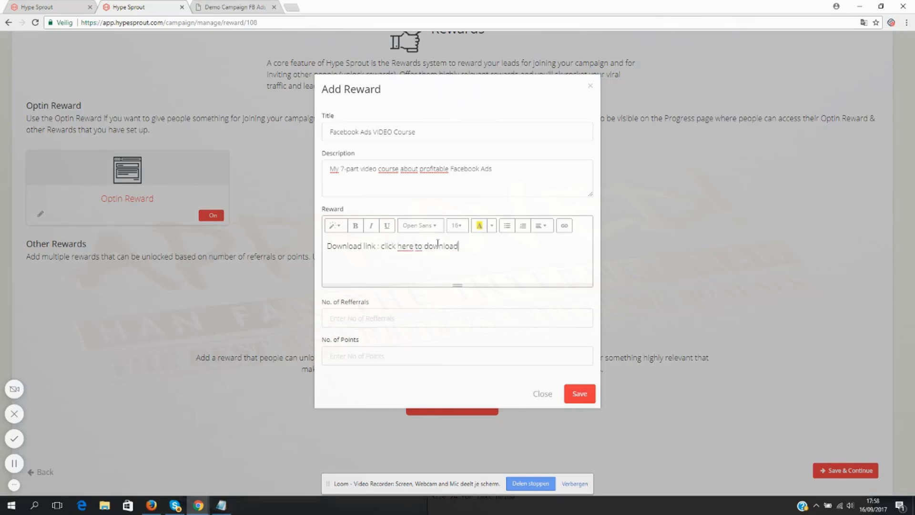
left_click_drag(457, 246, 380, 248)
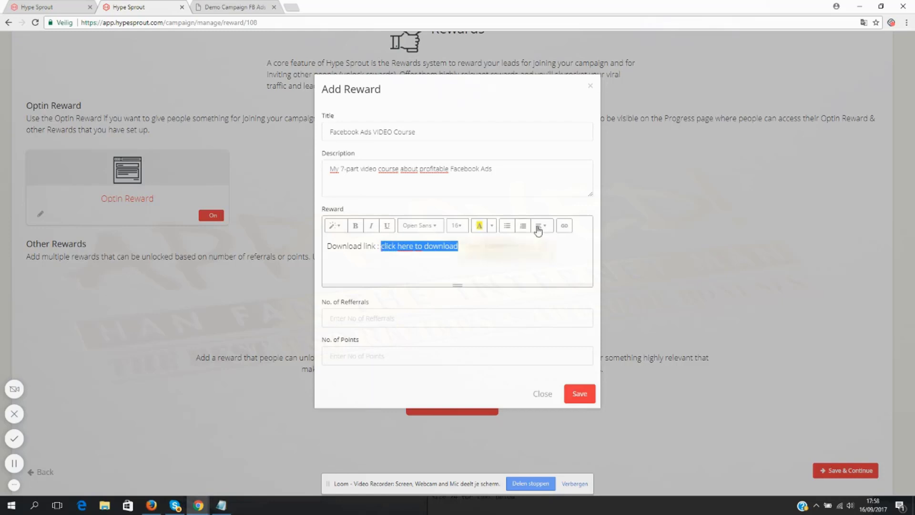
left_click(564, 225)
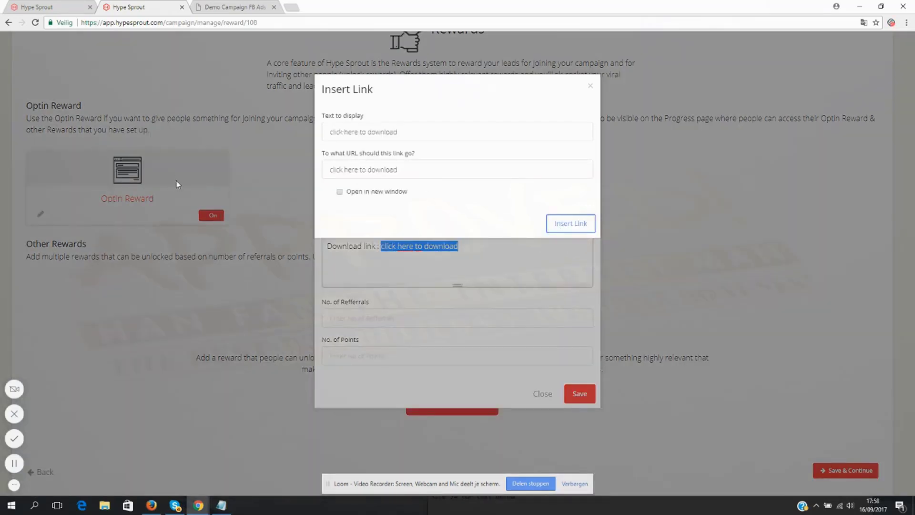
left_click(431, 172)
type("http")
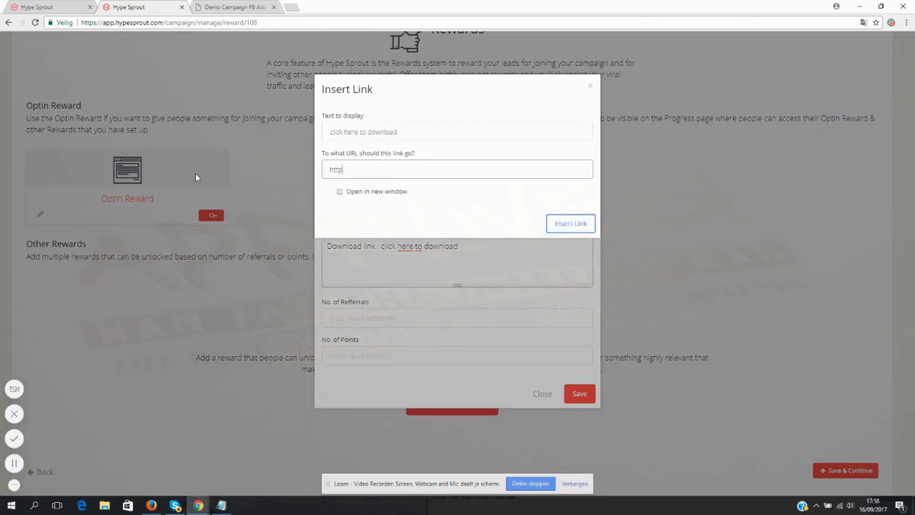
type("://www.google.com")
left_click(361, 192)
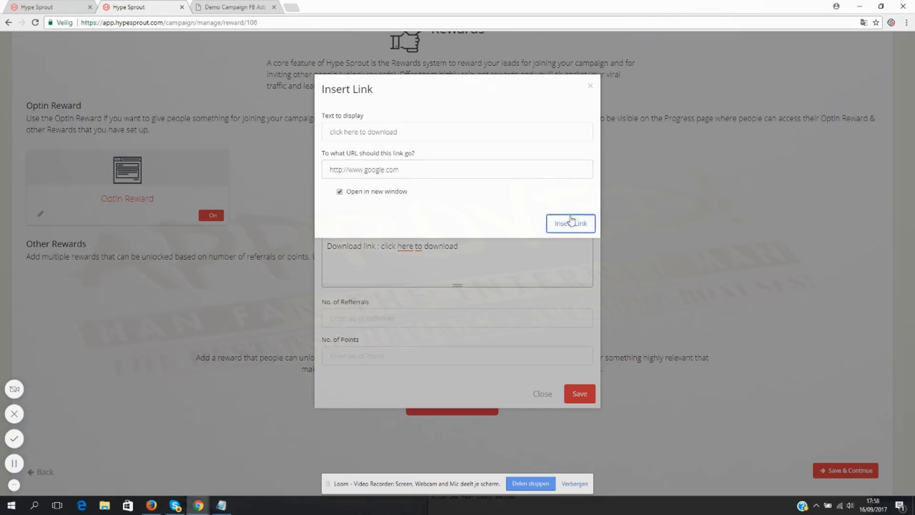
left_click(570, 223)
left_click(479, 246)
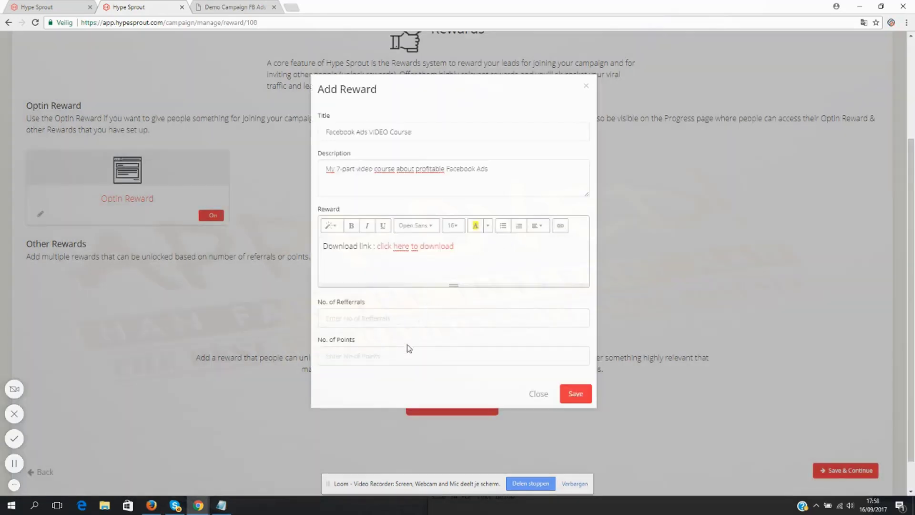
- Set the video course reward's required number of referrals to 5 and save the reward
left_click(363, 316)
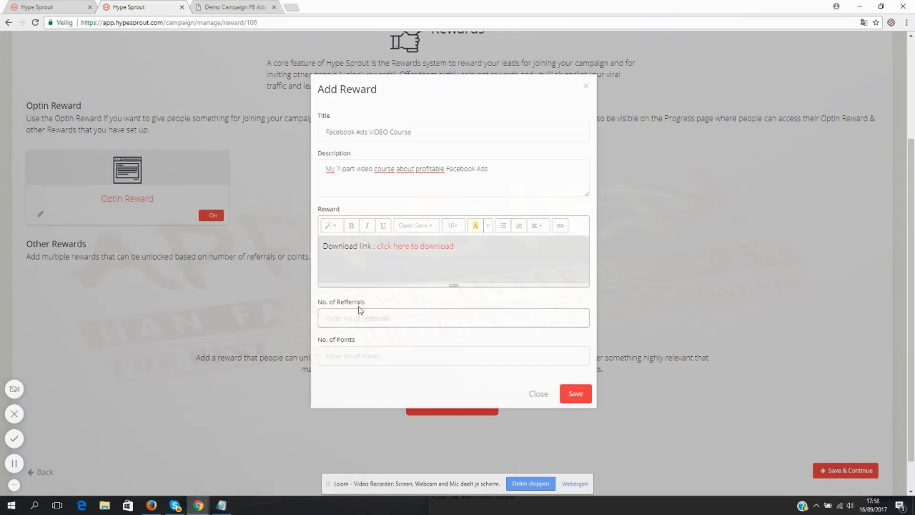
type("5")
left_click_drag(351, 318, 318, 322)
left_click(576, 391)
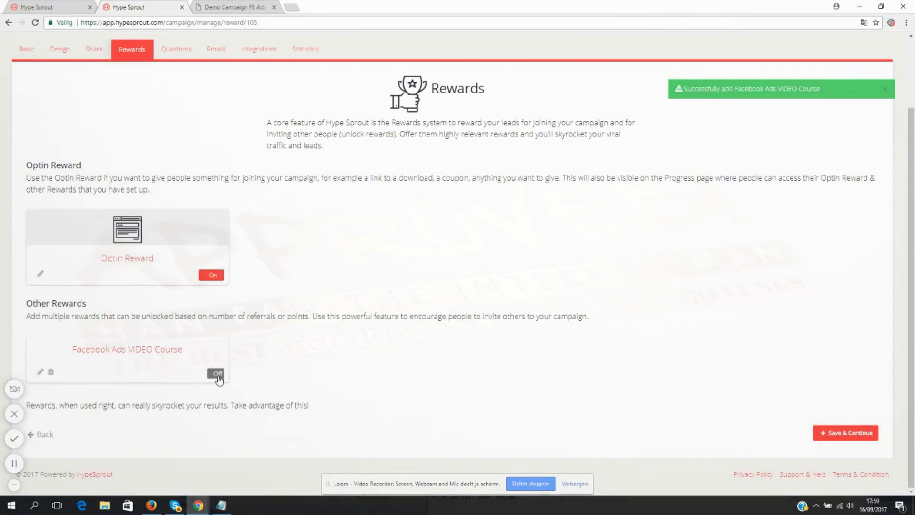
- Switch on the Facebook Ads VIDEO Course reward, and save the rewards to continue to the Questions page
left_click(215, 373)
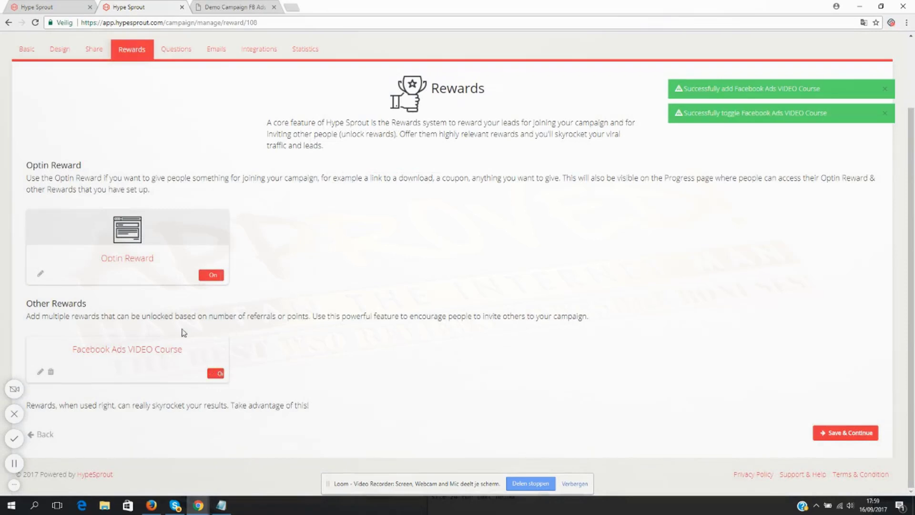
left_click(848, 433)
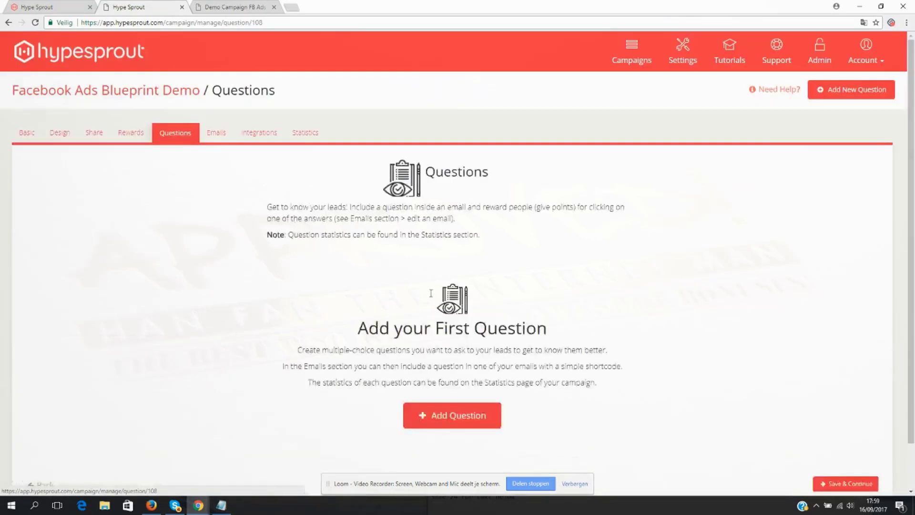
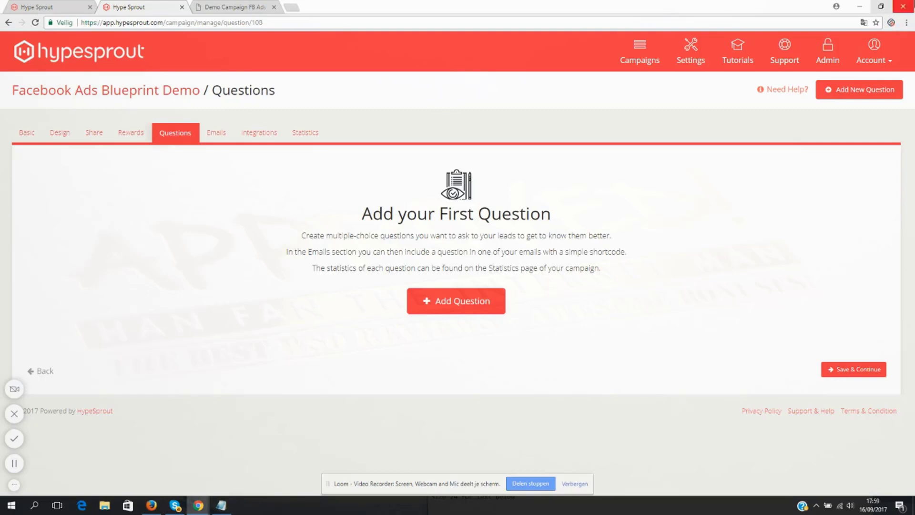
- Skip adding questions, continue to the campaign's Emails page, and look over the default and reward emails
left_click(860, 372)
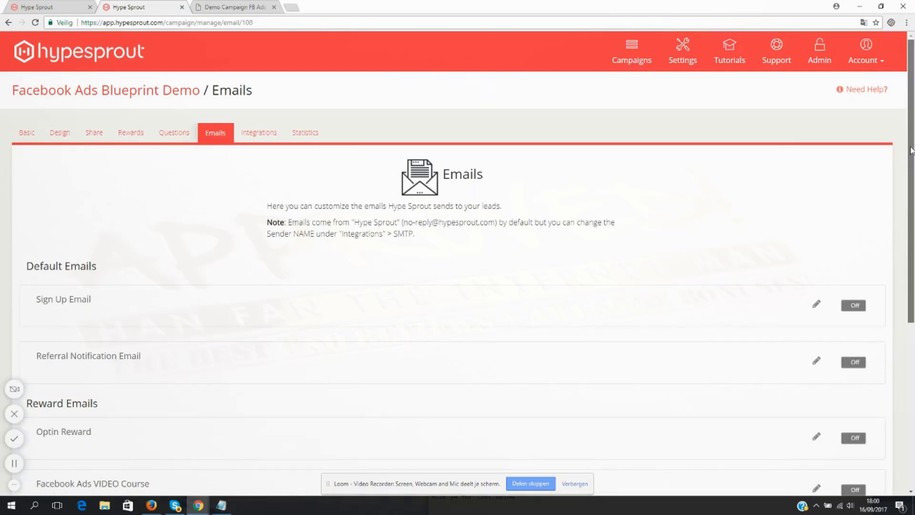
left_click_drag(912, 154, 911, 250)
left_click_drag(107, 258, 24, 252)
scroll(135, 259, "up", 1)
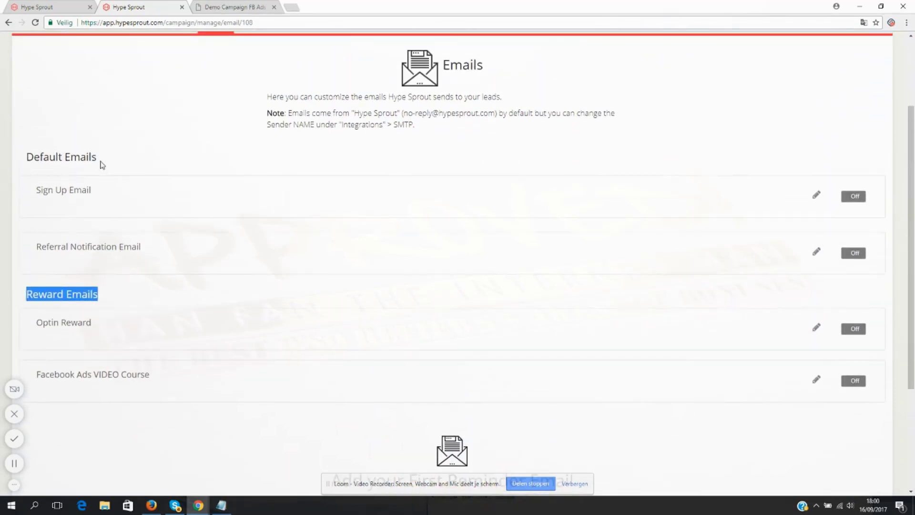
left_click_drag(102, 161, 28, 165)
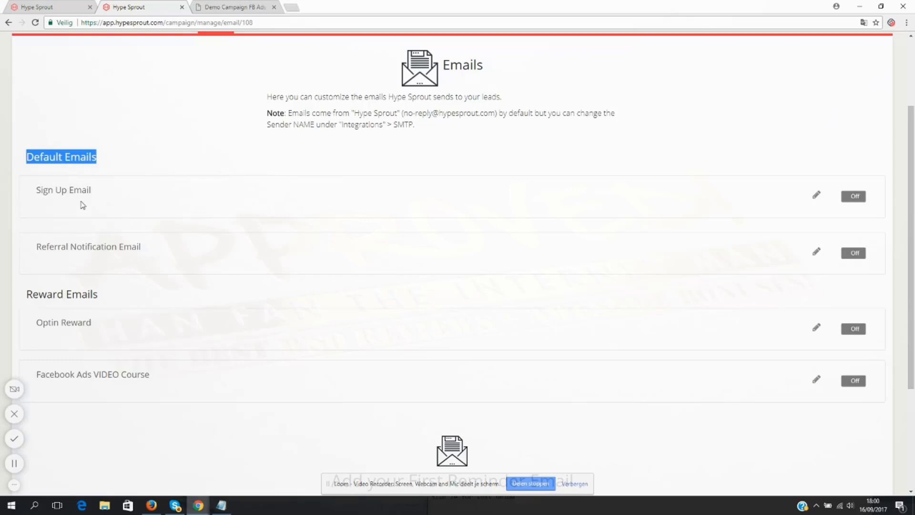
left_click(61, 182)
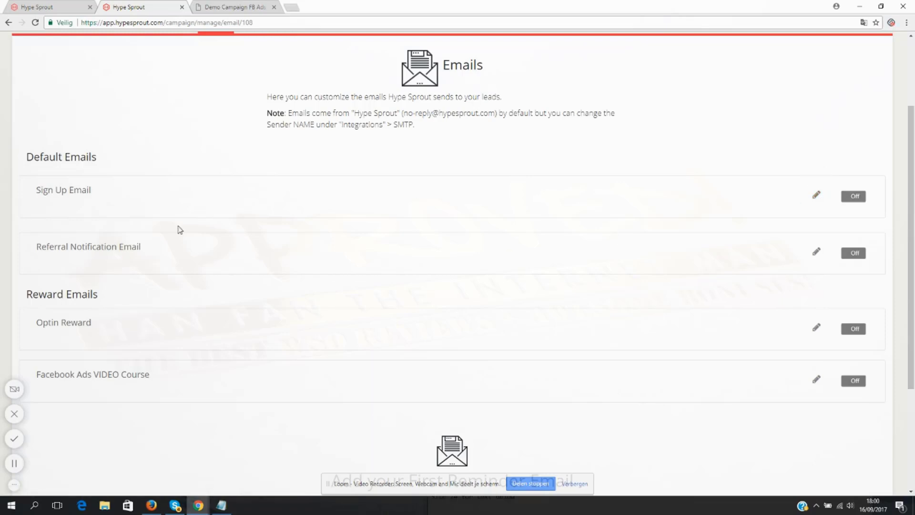
- Open the Sign Up Email for editing and delete its user rank, points earned, total participants and referrals lines
left_click(816, 196)
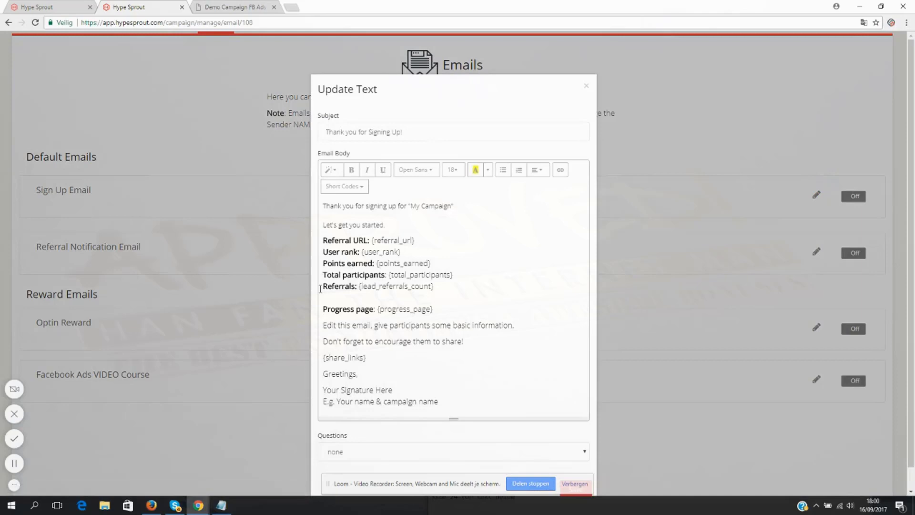
left_click_drag(323, 224, 473, 286)
left_click(448, 238)
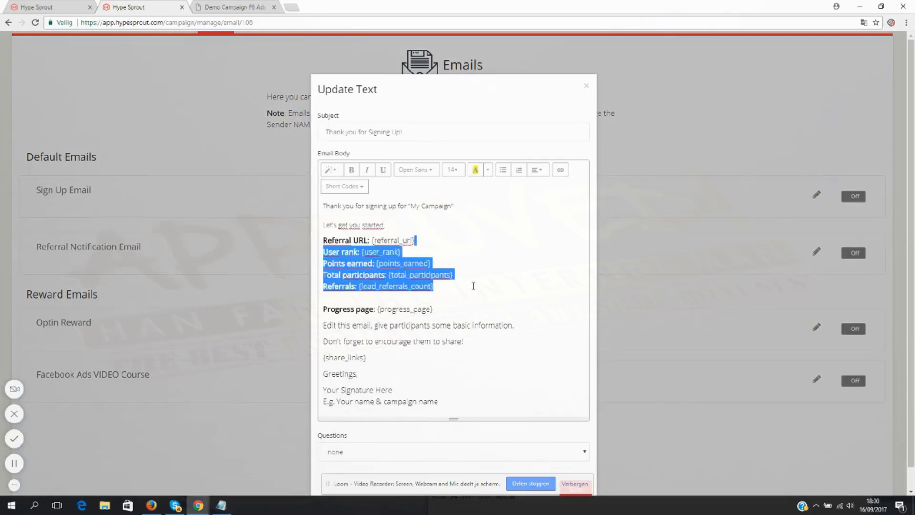
key("BackSpace")
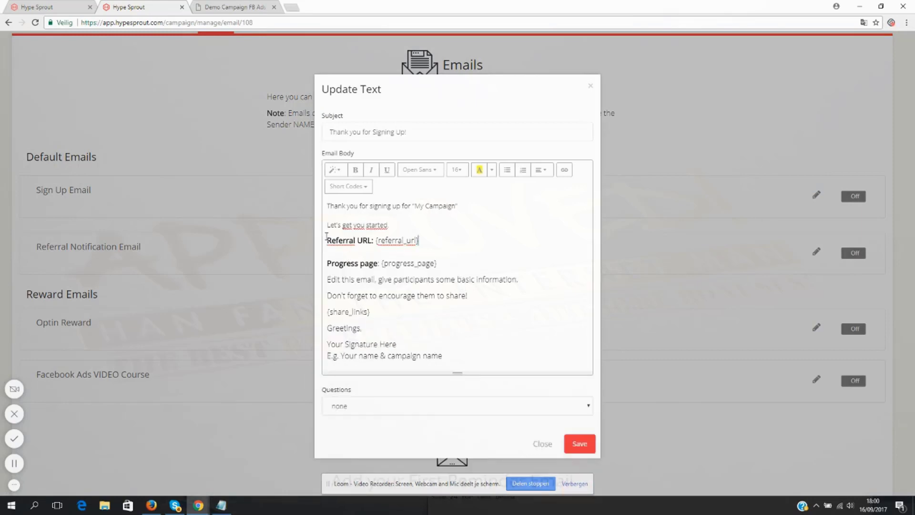
- Replace the "My Campaign" placeholder in the thank-you line with "getting my FB Ads blueprint"
left_click_drag(389, 225, 333, 219)
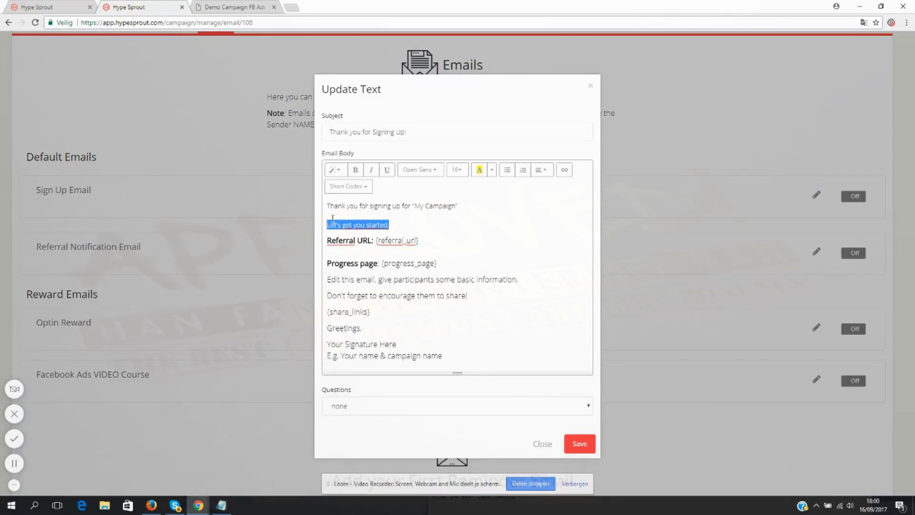
left_click(417, 206)
left_click_drag(457, 206, 410, 204)
type("get")
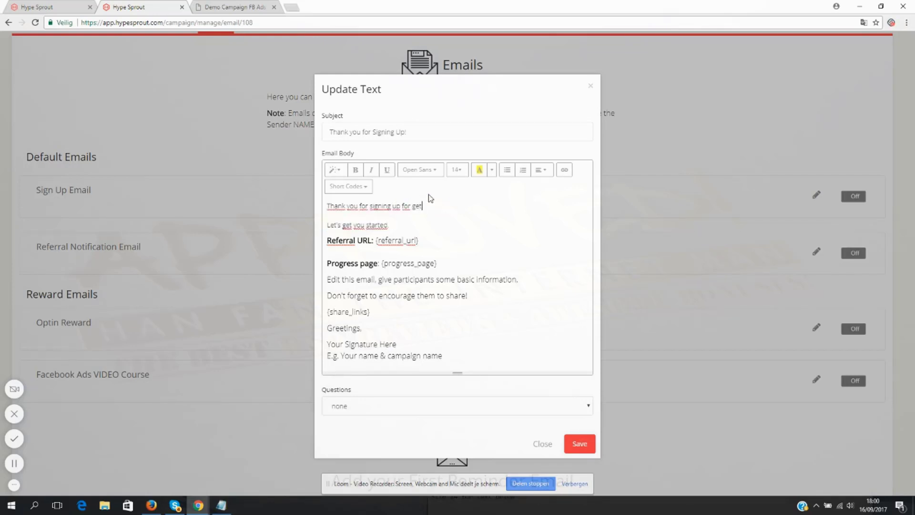
type("ting my FB Ads blueprint")
- Replace the "Let's get you started" line with "Here's the download link: click here", ending the thank-you sentence with a period
left_click_drag(404, 227, 330, 215)
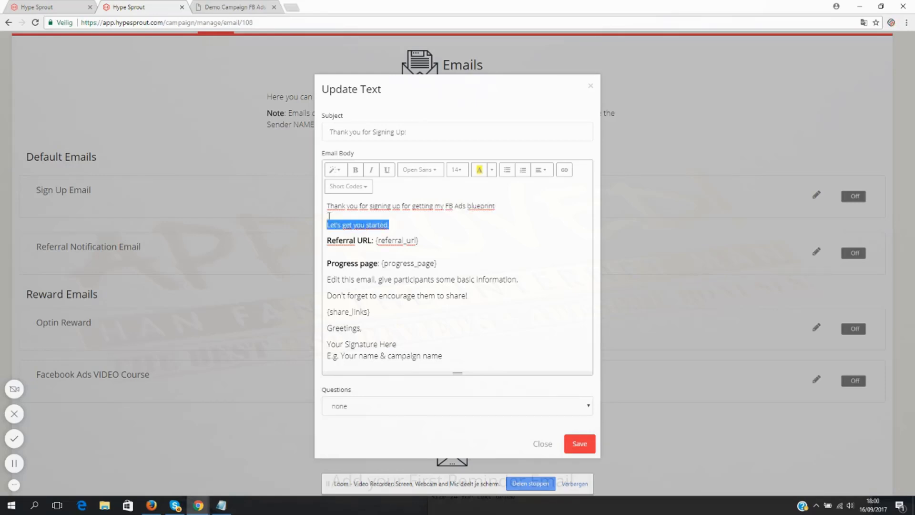
key("BackSpace")
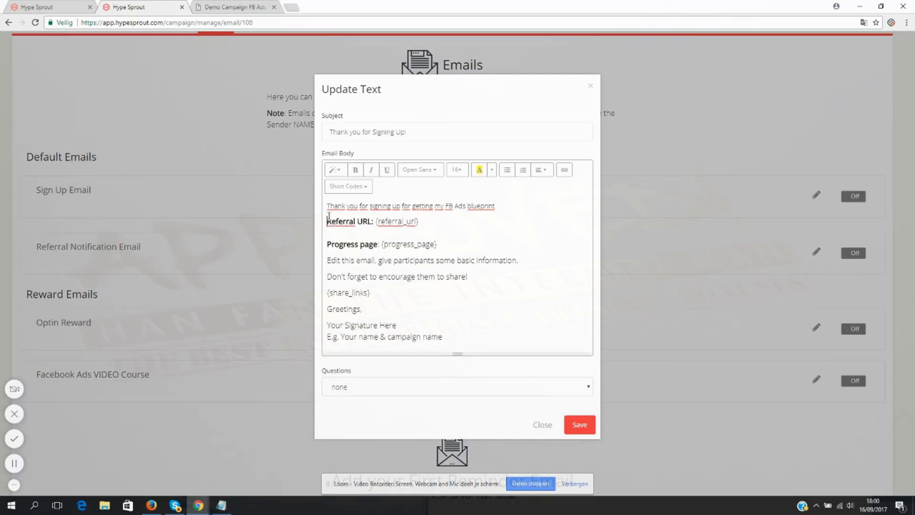
left_click(515, 209)
type(".")
key("Return")
type("Here's the down")
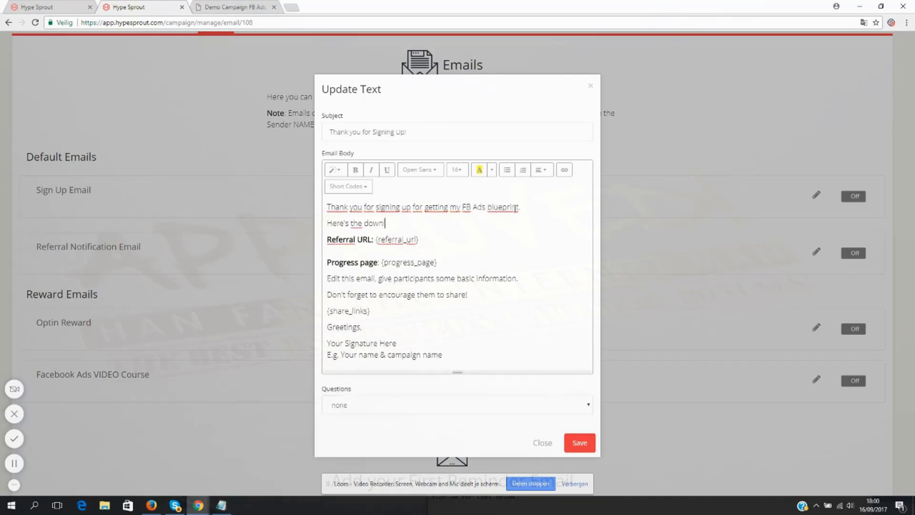
type("load link: click here")
left_click_drag(448, 223, 417, 224)
left_click(564, 170)
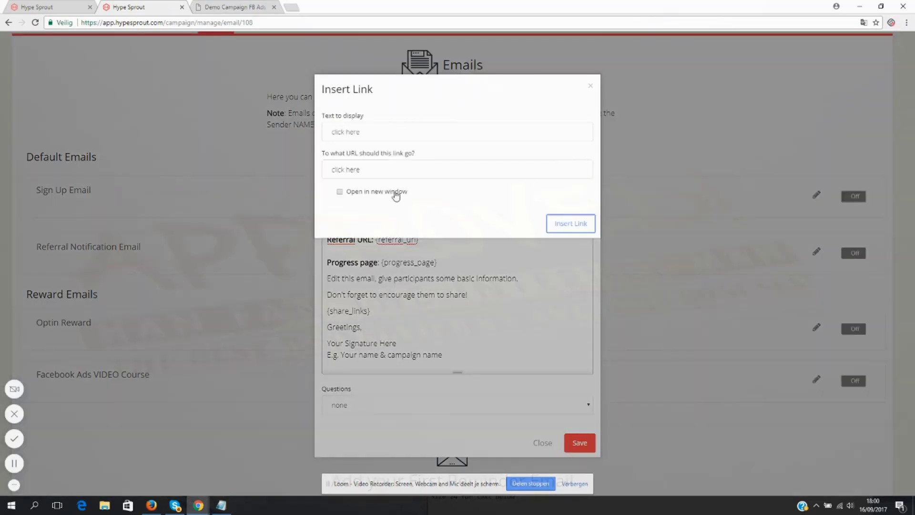
left_click(341, 172)
key("ctrl+a")
type("http")
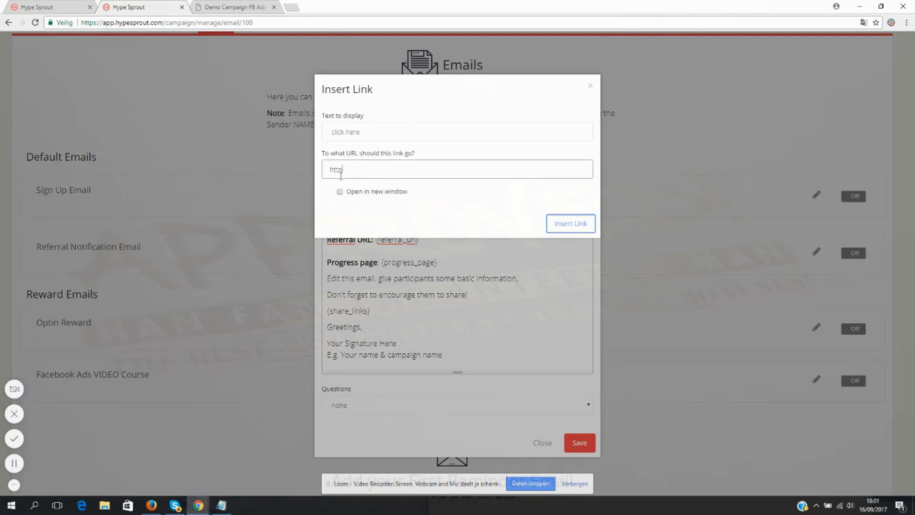
type("://www.google.com")
left_click(382, 191)
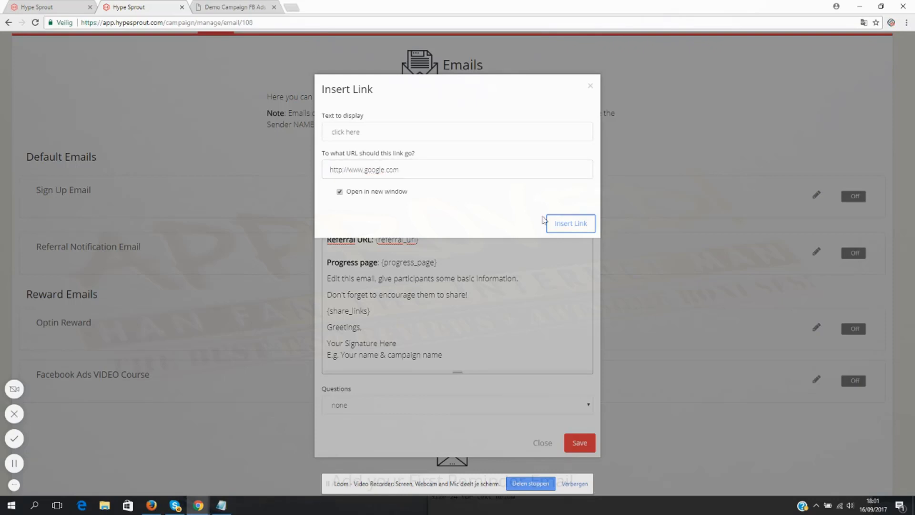
left_click(575, 224)
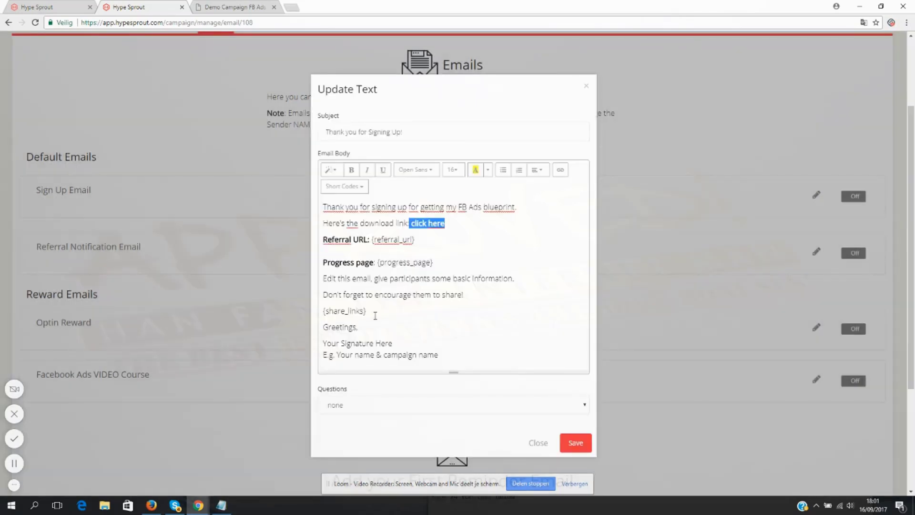
- Add the non-bold line "Invite 5 friends and unlock my FB Ads VIDEO Course" directly above the referral URL, with no blank line between
left_click(451, 225)
key("Return")
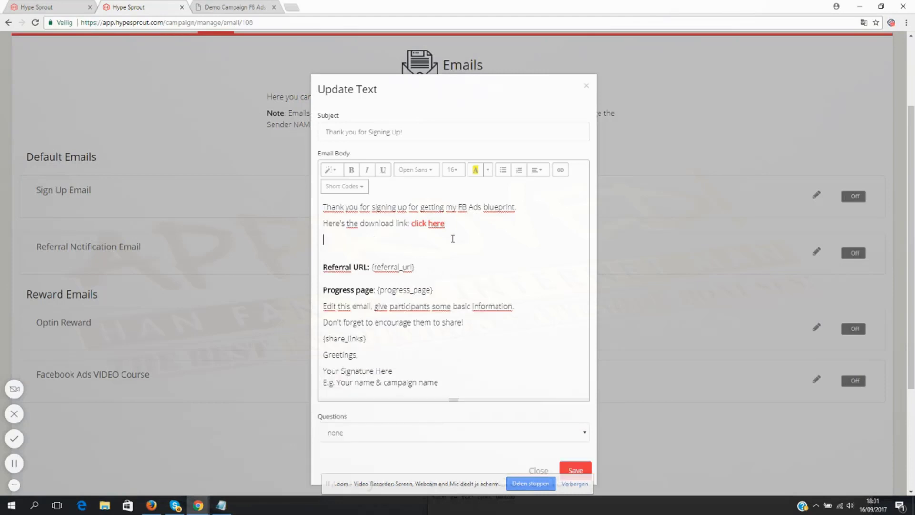
type("Invite 5 friends and unlock")
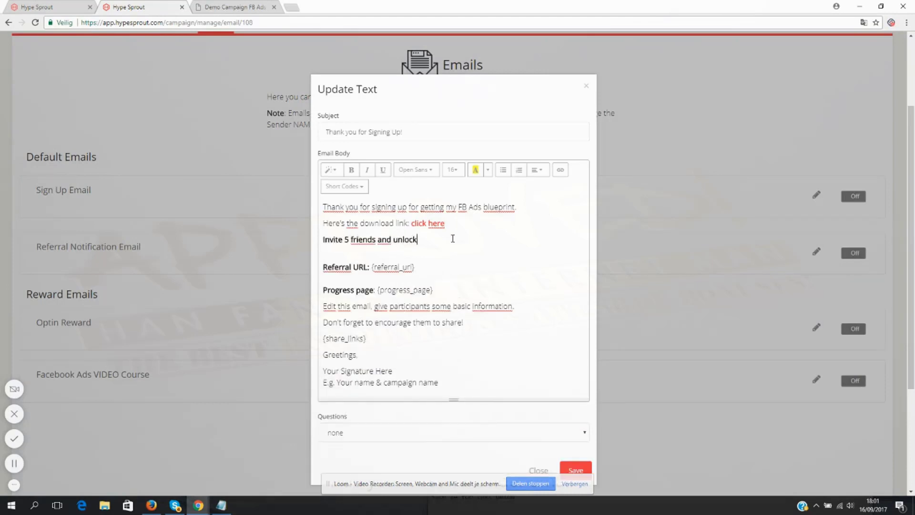
type(" my FB Ads VIDEO Course")
left_click_drag(528, 238, 316, 248)
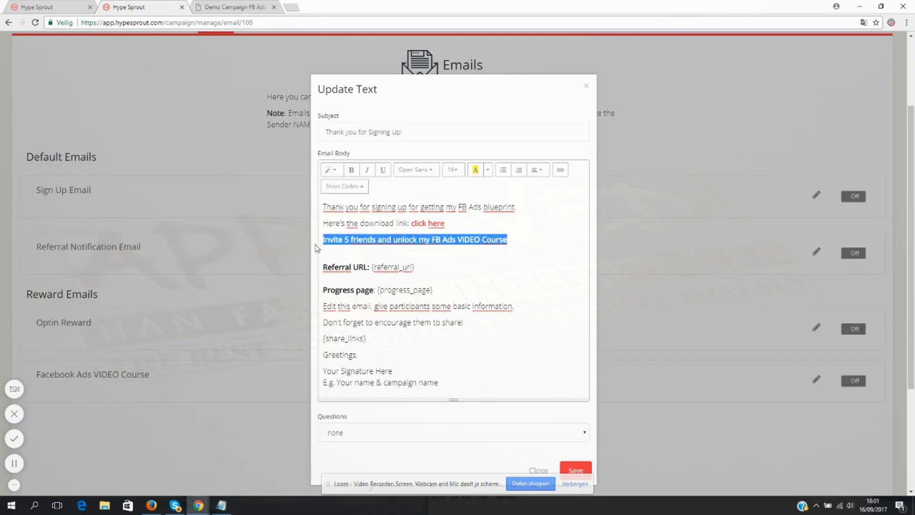
key("ctrl+b")
left_click(376, 258)
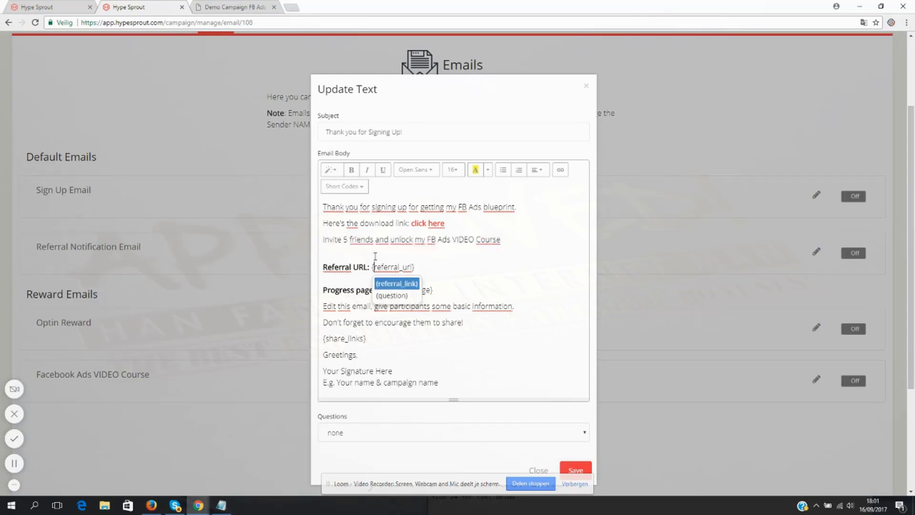
key("BackSpace")
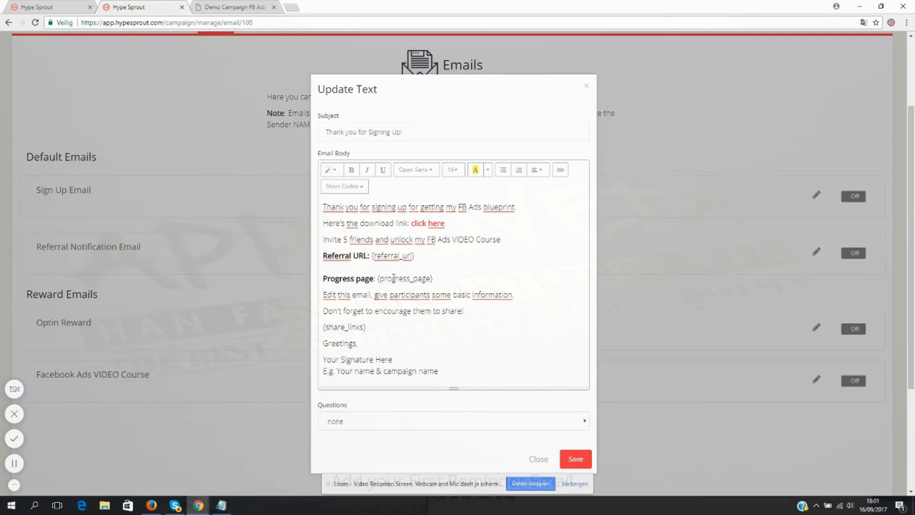
- Replace the two instruction lines below the progress page with "Go share and I hope you get great results with your FB campaigns."
left_click_drag(376, 279, 436, 281)
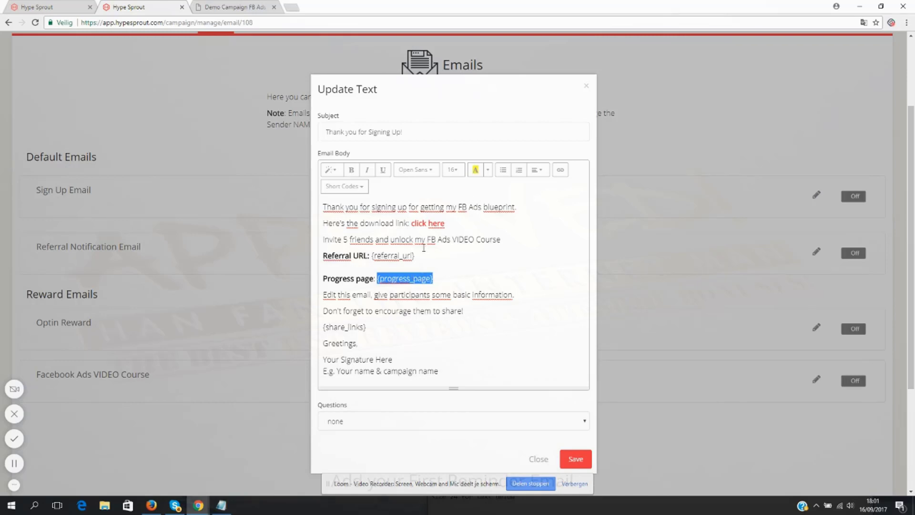
left_click(405, 295)
left_click_drag(322, 294, 470, 302)
type("Go share and")
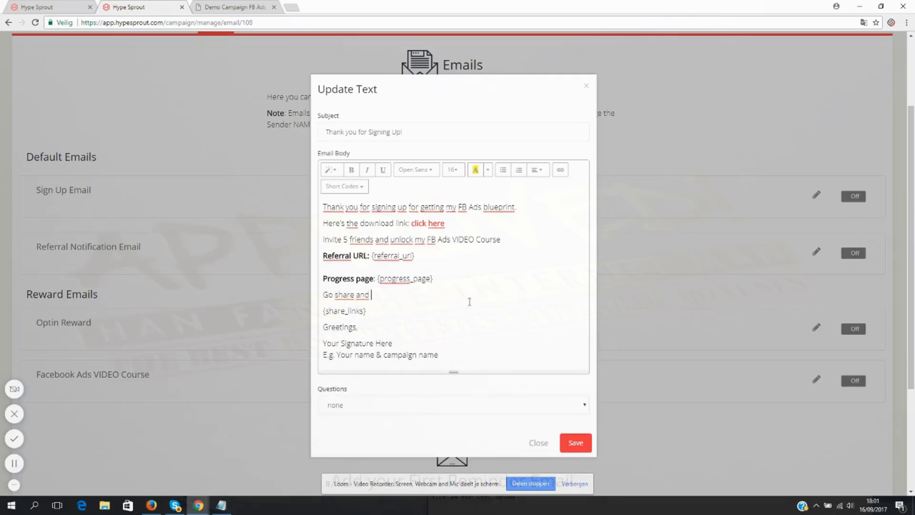
type("I hope you get great results wi")
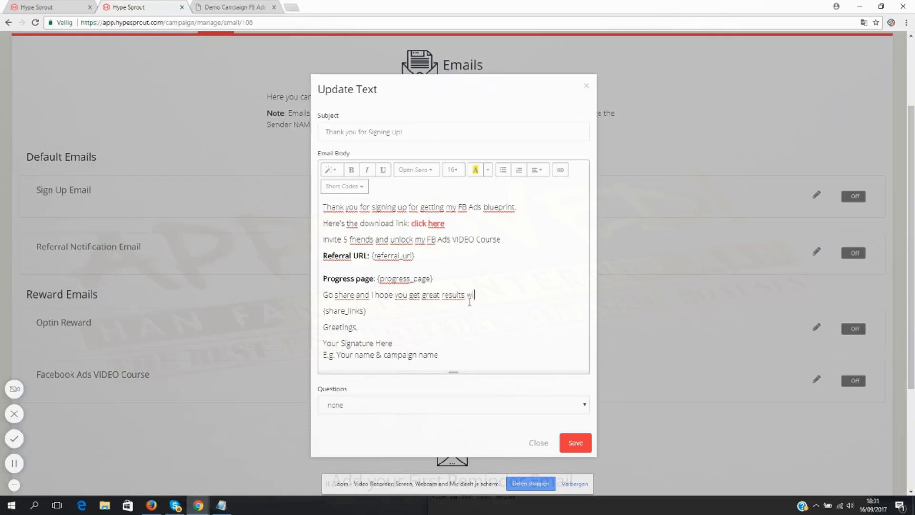
type("th your FB campaigns.")
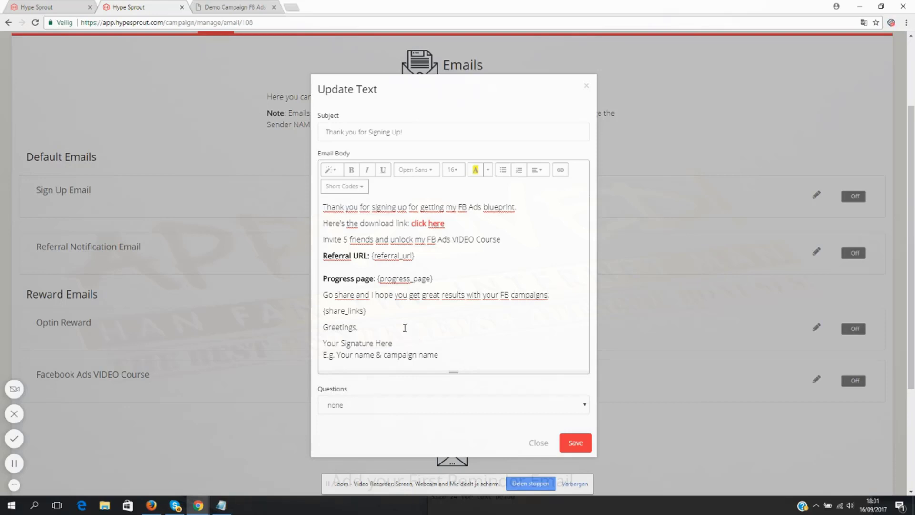
- Delete the {share_links} shortcode above the greeting and insert the same shortcode again in its place
left_click_drag(374, 307, 322, 311)
left_click(362, 321)
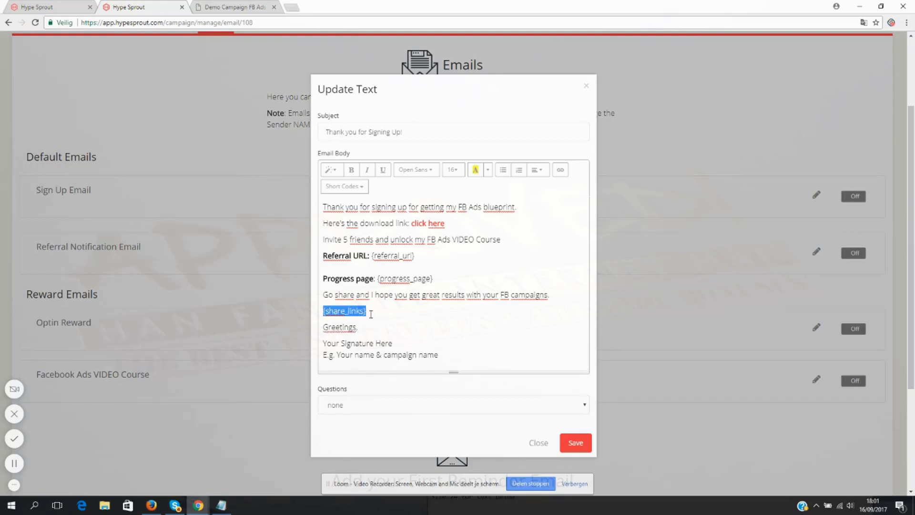
key("BackSpace")
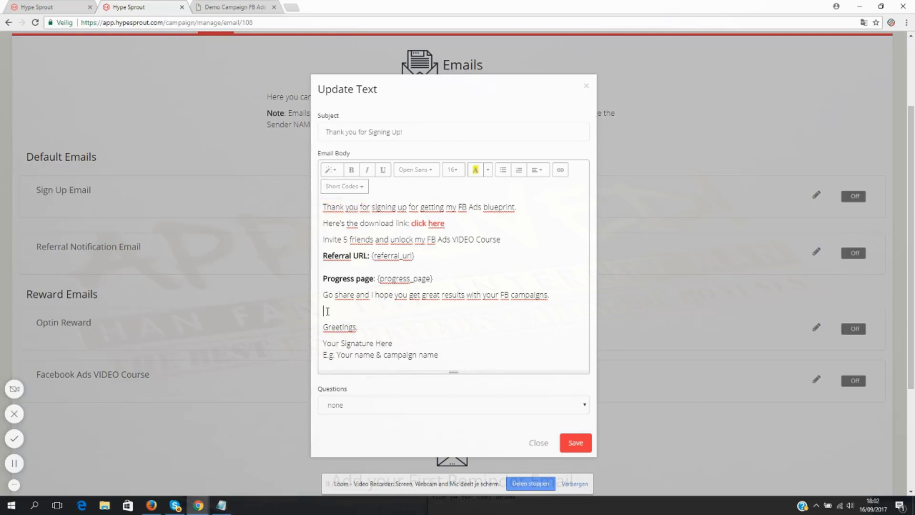
left_click(353, 186)
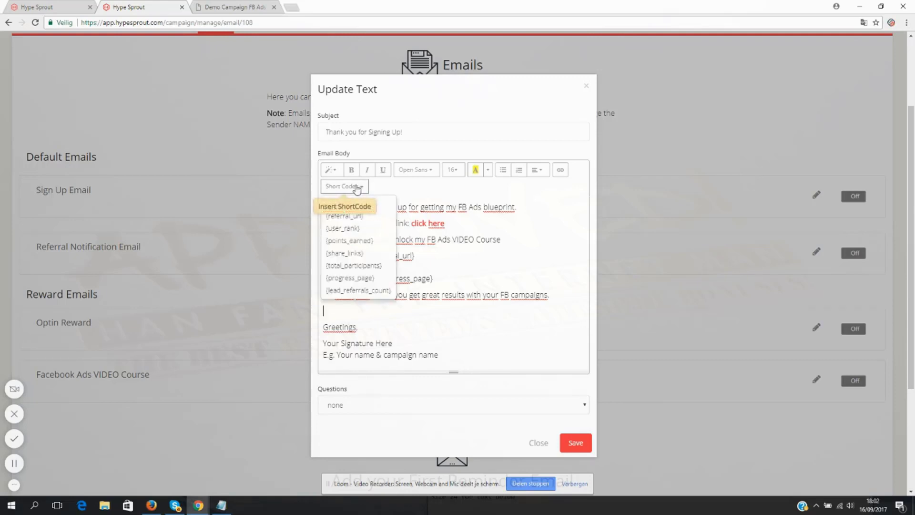
left_click(351, 253)
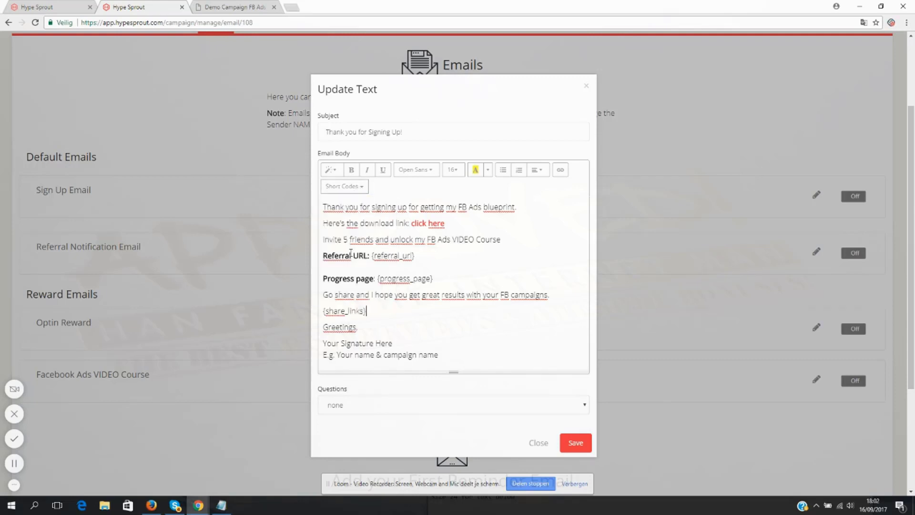
left_click_drag(369, 312, 319, 315)
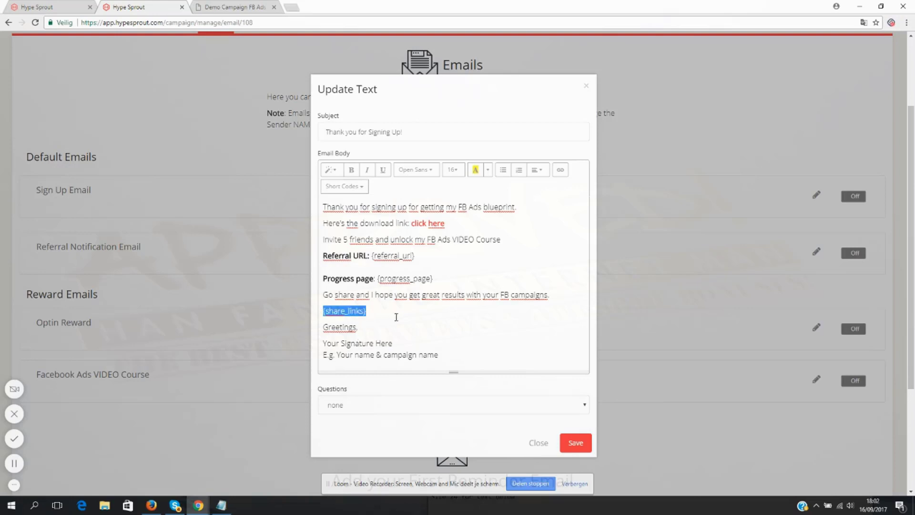
left_click(398, 315)
- Replace the signature placeholder under "Greetings" with the sender's full name and save the sign-up email
triple_click(398, 350)
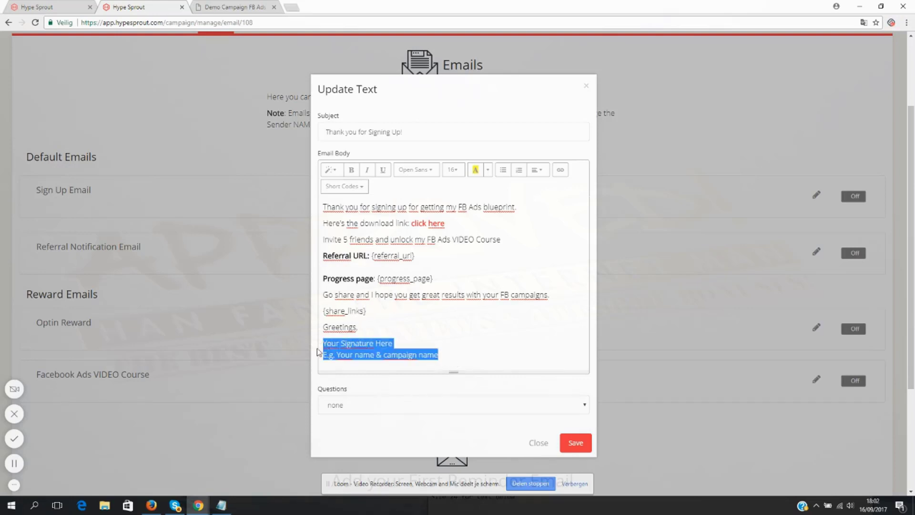
type("Kenny K")
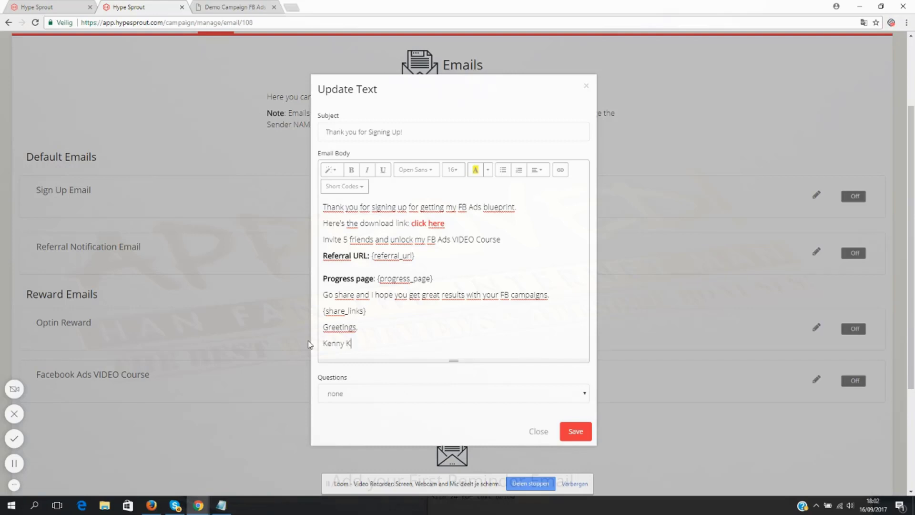
type("olijn")
left_click(575, 433)
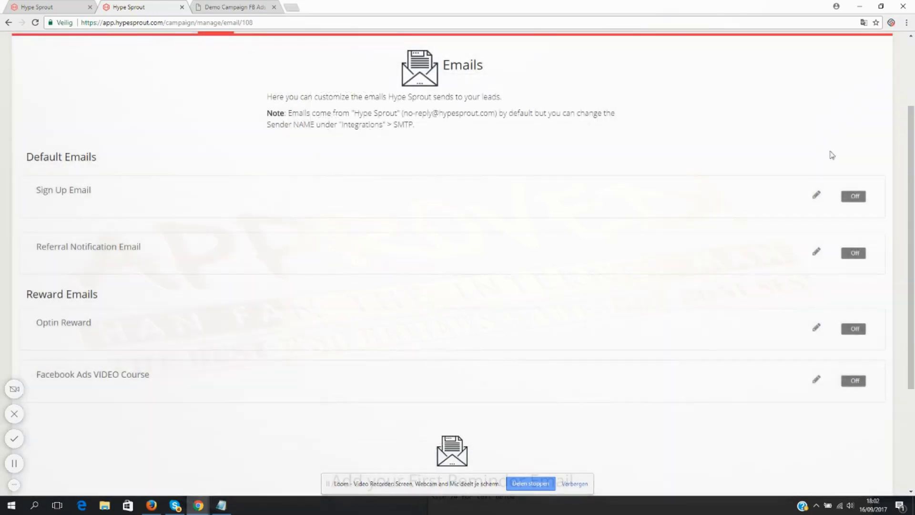
- Switch on the Sign Up Email in the default emails
left_click(856, 198)
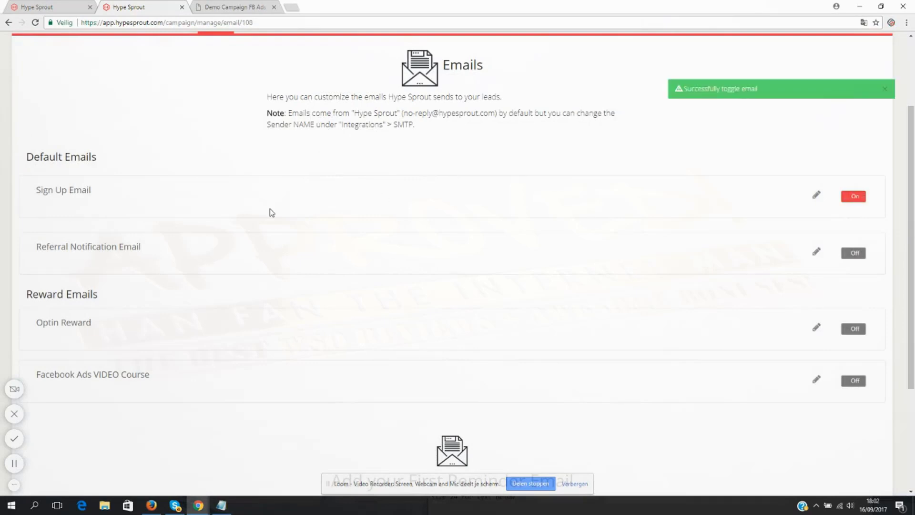
left_click_drag(93, 190, 36, 191)
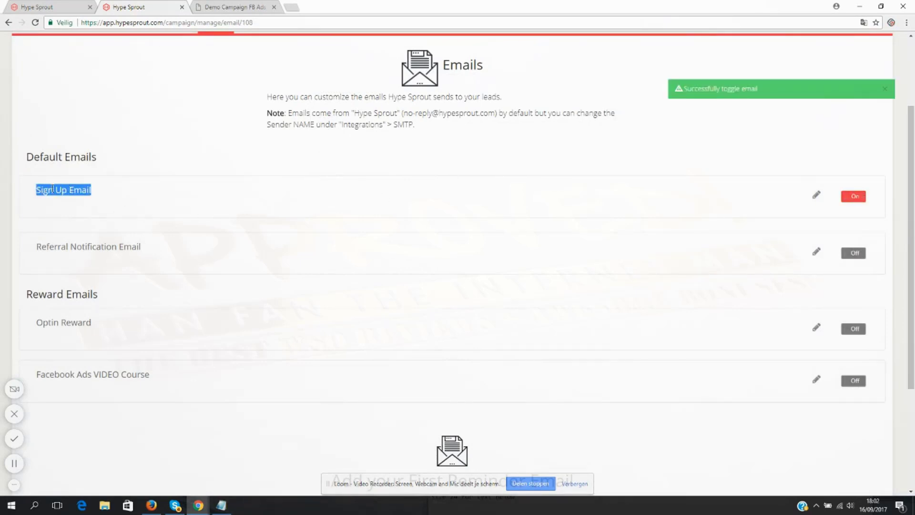
- Switch on the Referral Notification Email in the default emails
left_click_drag(94, 193, 49, 190)
left_click(328, 212)
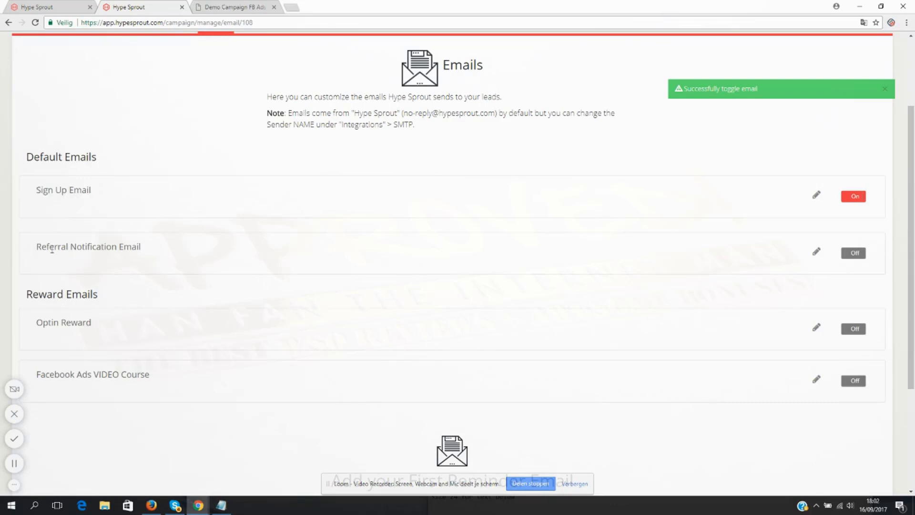
left_click_drag(42, 244, 157, 247)
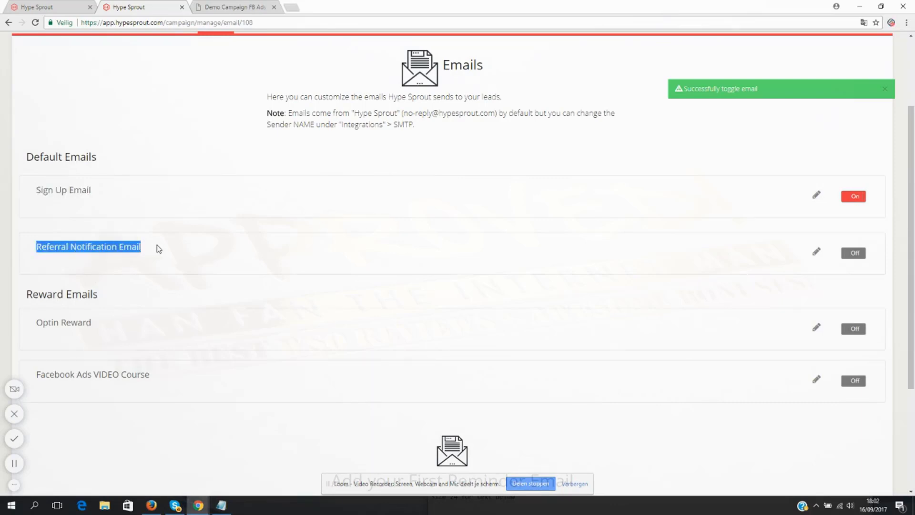
left_click(856, 254)
left_click(182, 267)
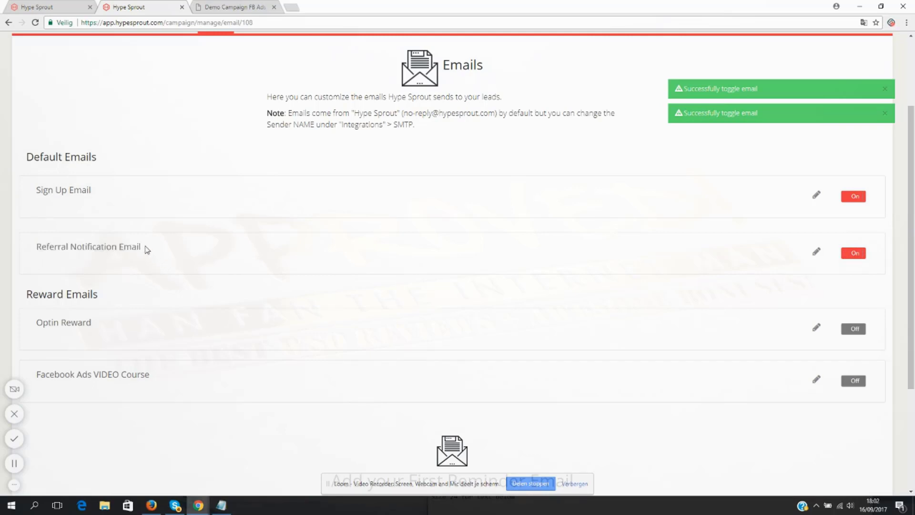
left_click_drag(146, 248, 36, 247)
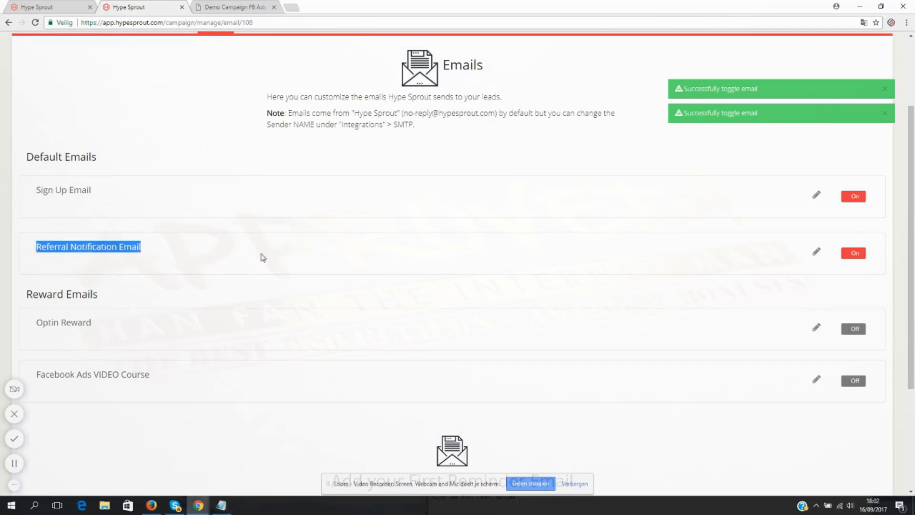
- Open the Referral Notification Email for editing and delete its user rank, points earned and total participants lines
left_click(817, 252)
left_click(374, 208)
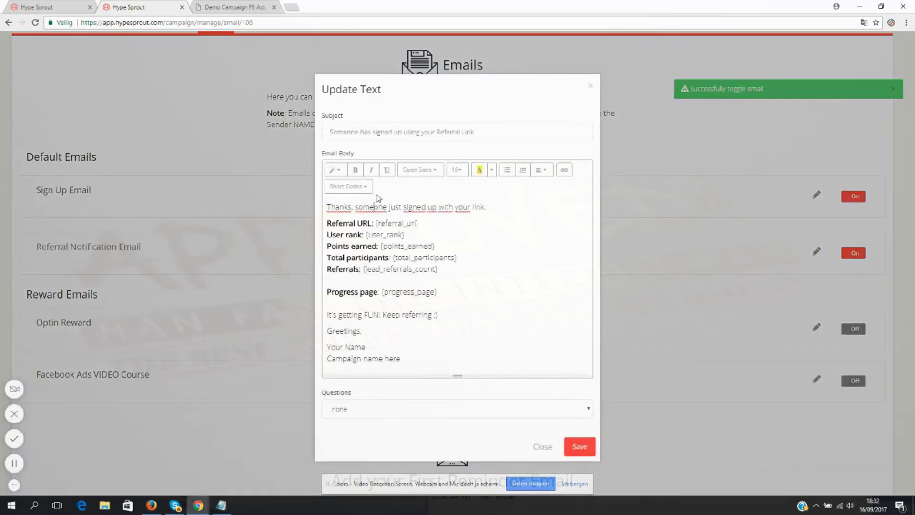
left_click_drag(329, 235, 493, 253)
key("BackSpace")
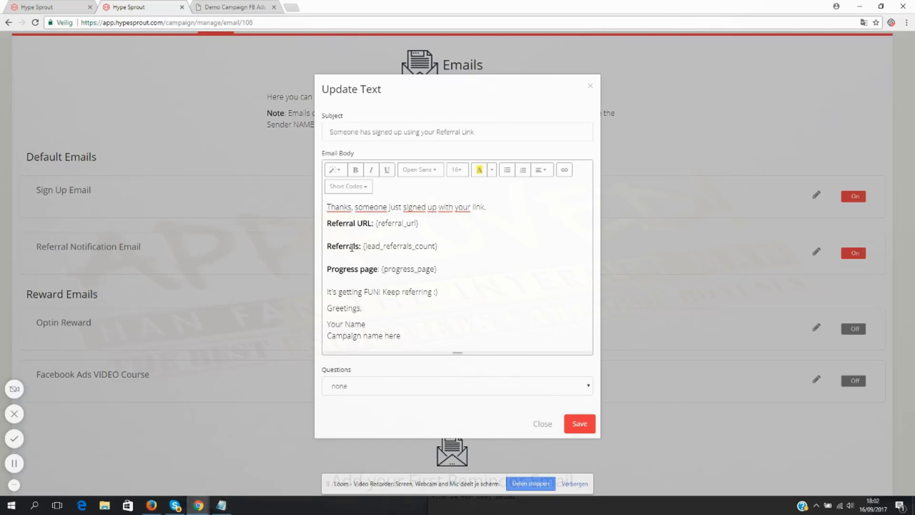
- Delete the {lead_referrals_count} shortcode after "Referrals:" and insert the same shortcode again in its place
left_click_drag(452, 247, 365, 246)
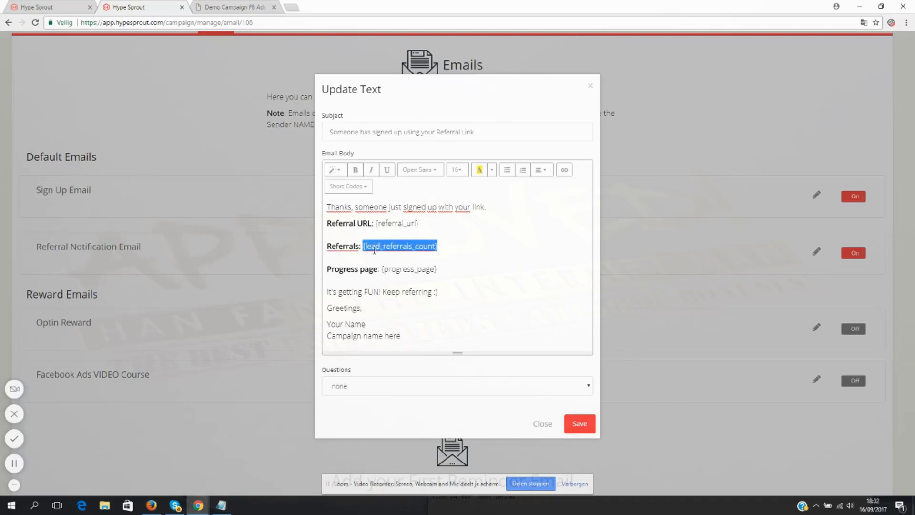
left_click_drag(447, 246, 364, 245)
key("BackSpace")
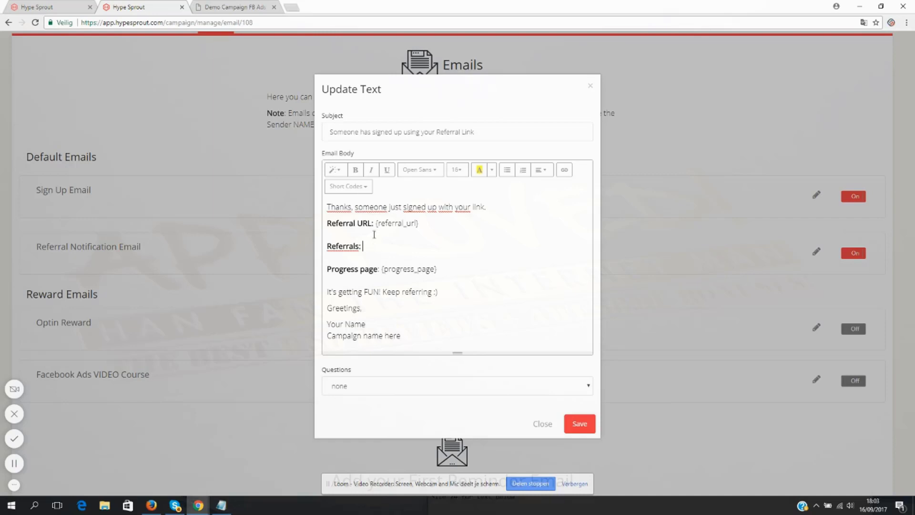
left_click(354, 187)
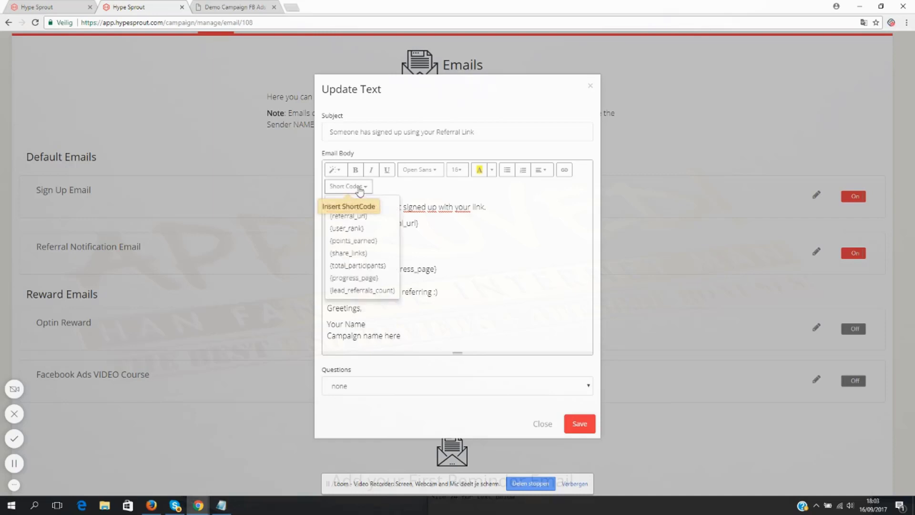
left_click(355, 291)
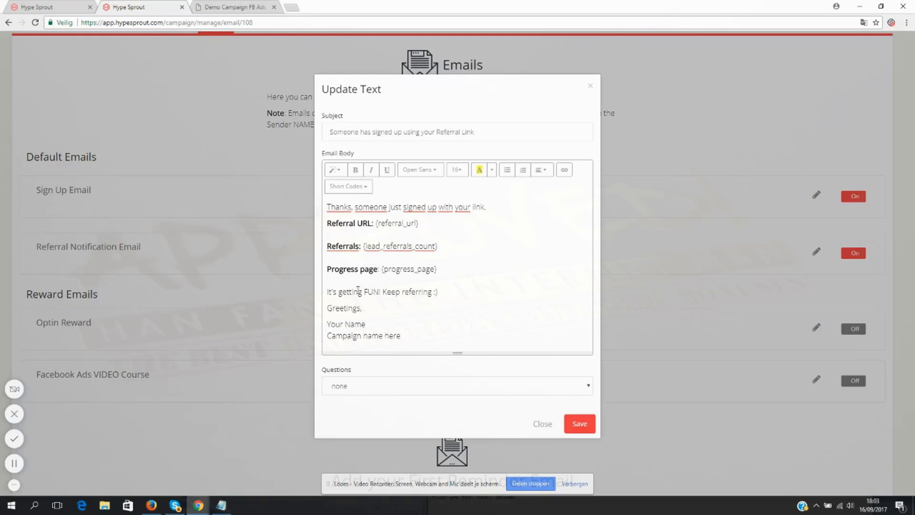
- Replace the closing line above "Greetings" with "Don't forget, you just need 5 referrals to get my video course."
left_click_drag(437, 291, 330, 280)
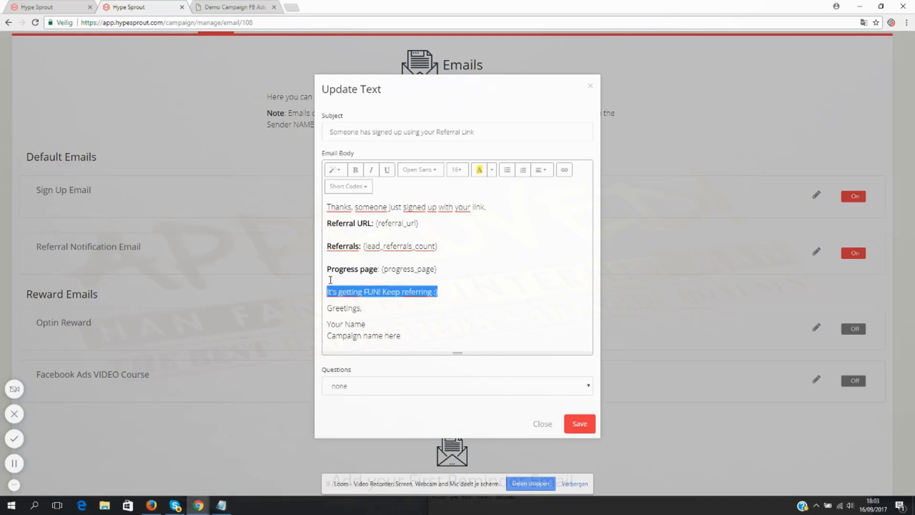
type("Don't forget, you ")
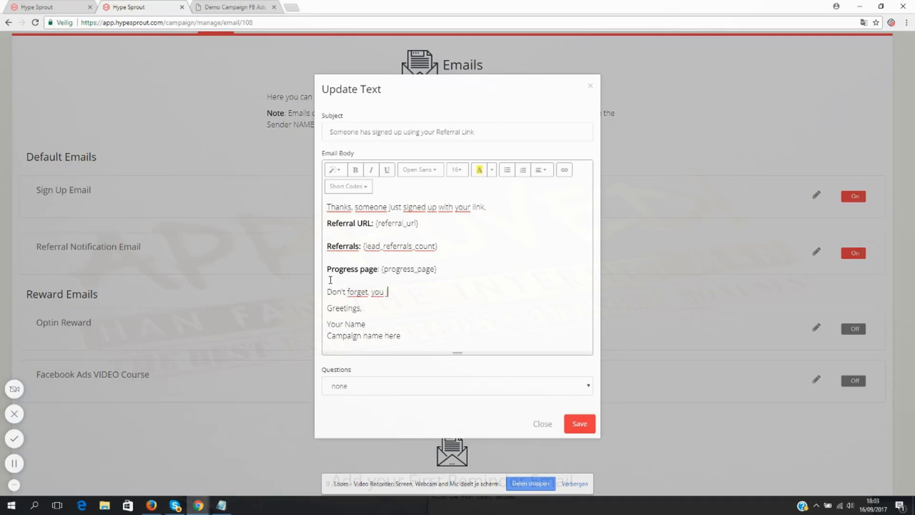
type("just need 5 referrals to get my ")
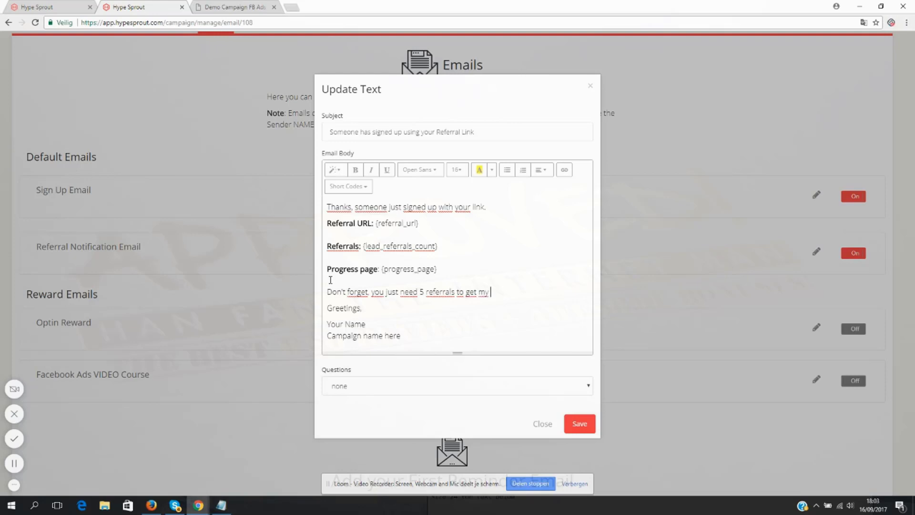
type("video course.")
- Replace the name and campaign placeholders under "Greetings" with the sender's full name and save the referral notification email
left_click_drag(434, 330, 303, 327)
type("Kenny")
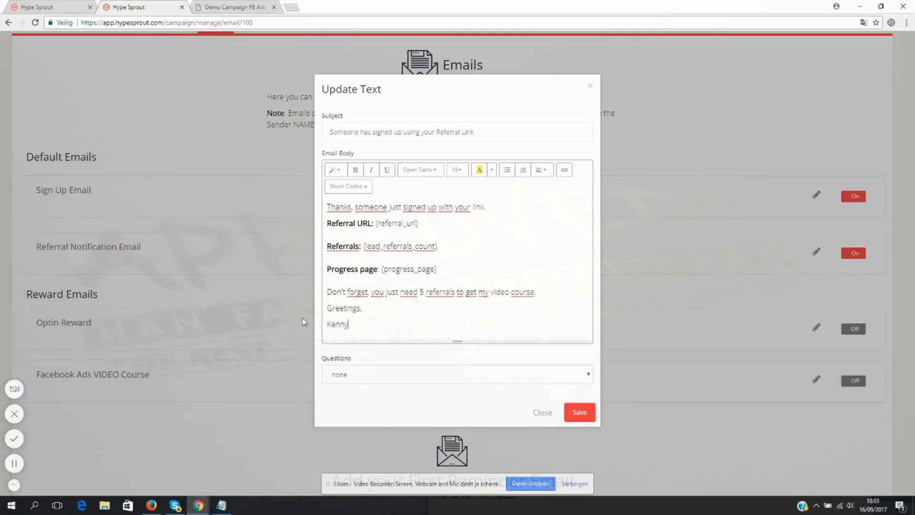
type(" Kolijn")
left_click(582, 412)
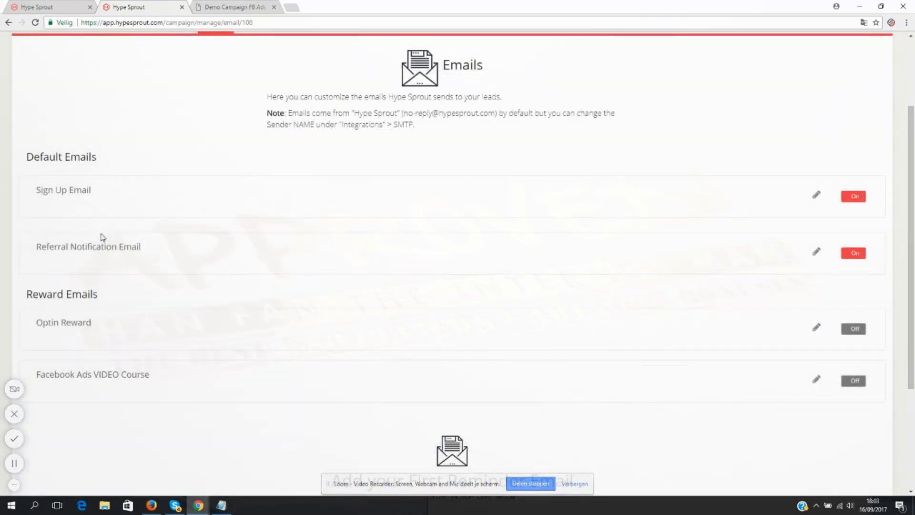
- Switch on the Optin Reward and Facebook Ads VIDEO Course reward emails
scroll(102, 207, "down", 2)
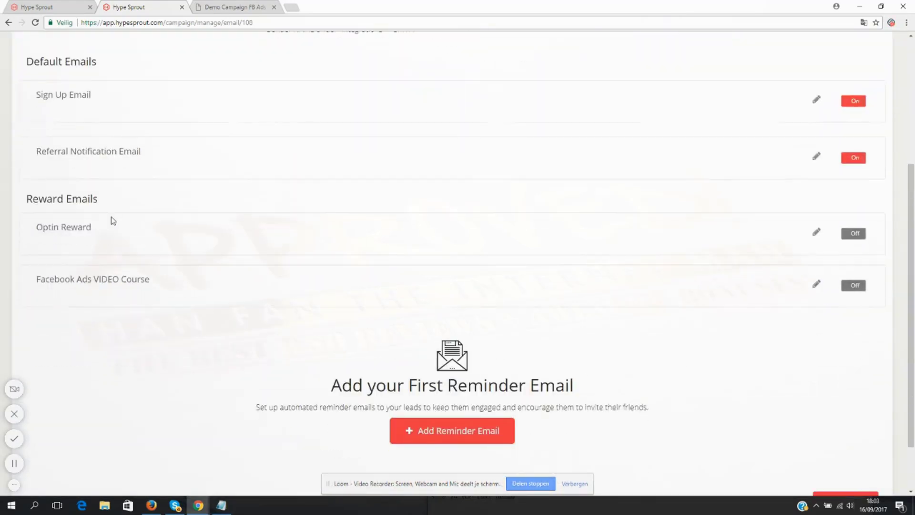
left_click_drag(37, 227, 106, 241)
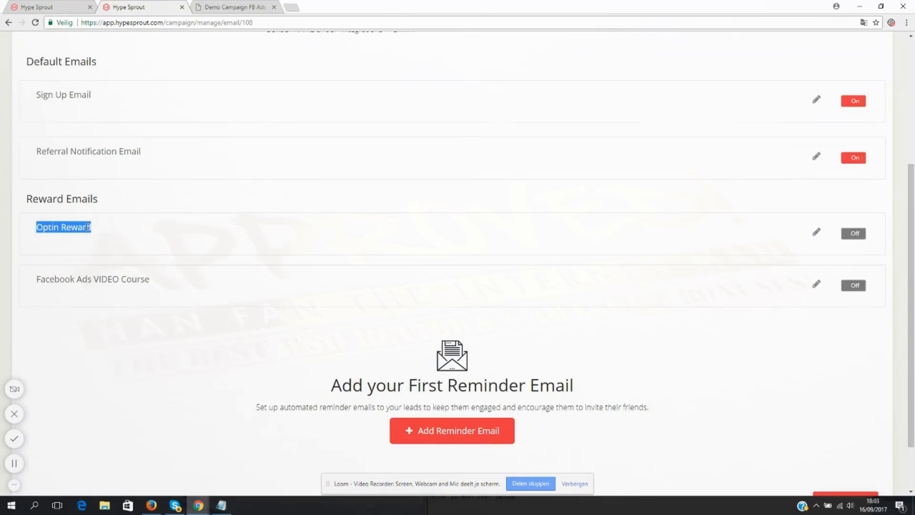
left_click(78, 202)
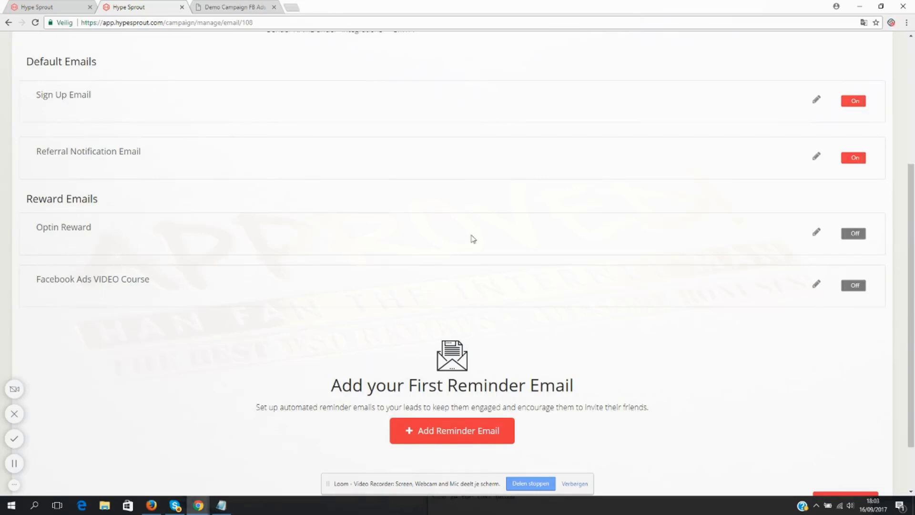
left_click(853, 234)
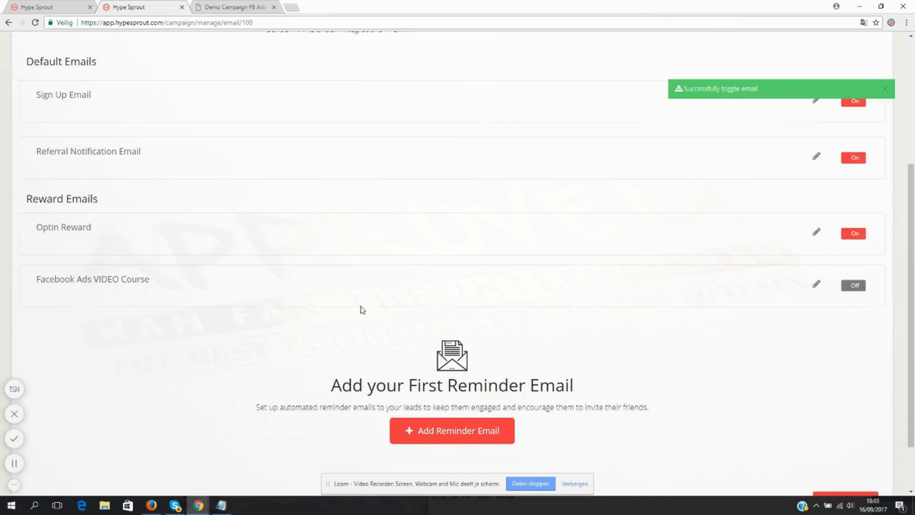
left_click(853, 285)
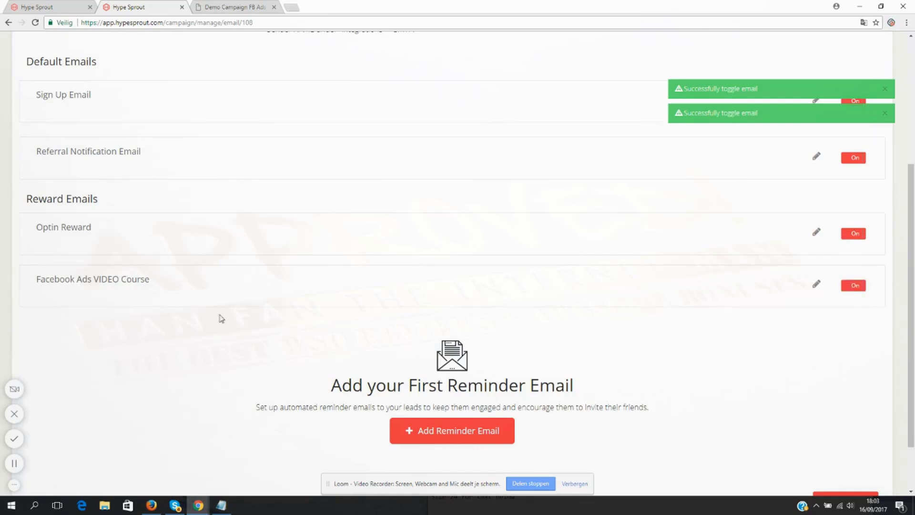
left_click_drag(152, 285, 37, 282)
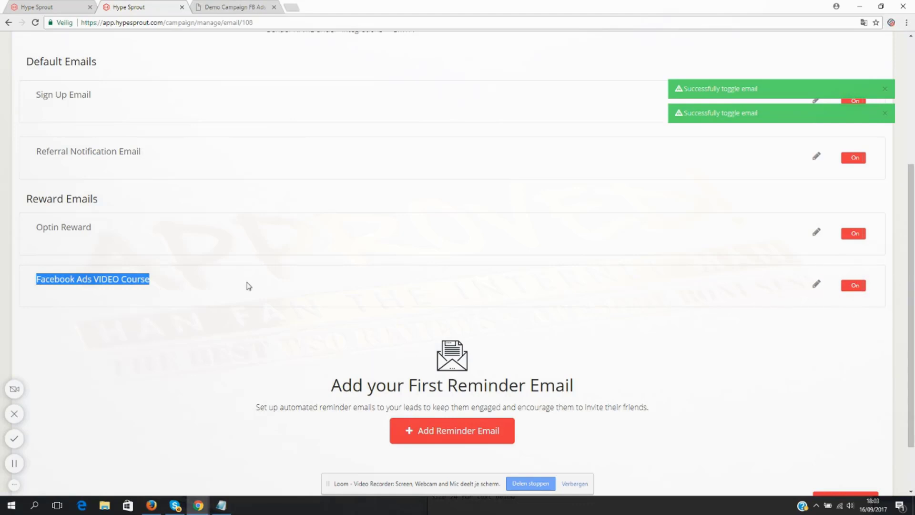
left_click(724, 227)
left_click_drag(92, 228, 42, 227)
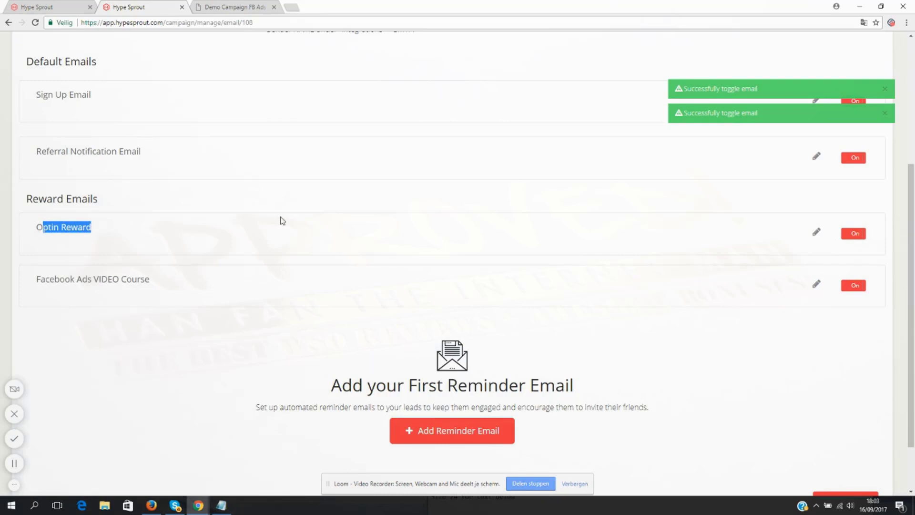
left_click(816, 233)
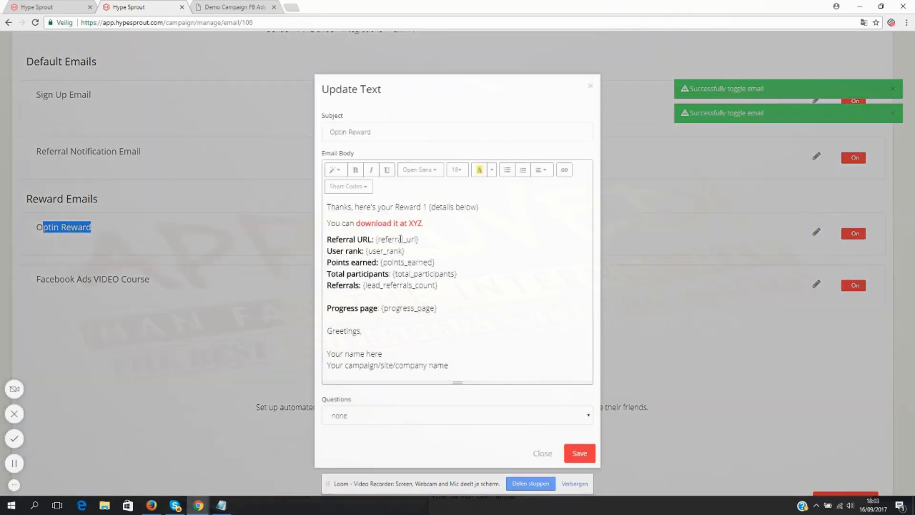
left_click(400, 239)
left_click_drag(395, 208, 550, 201)
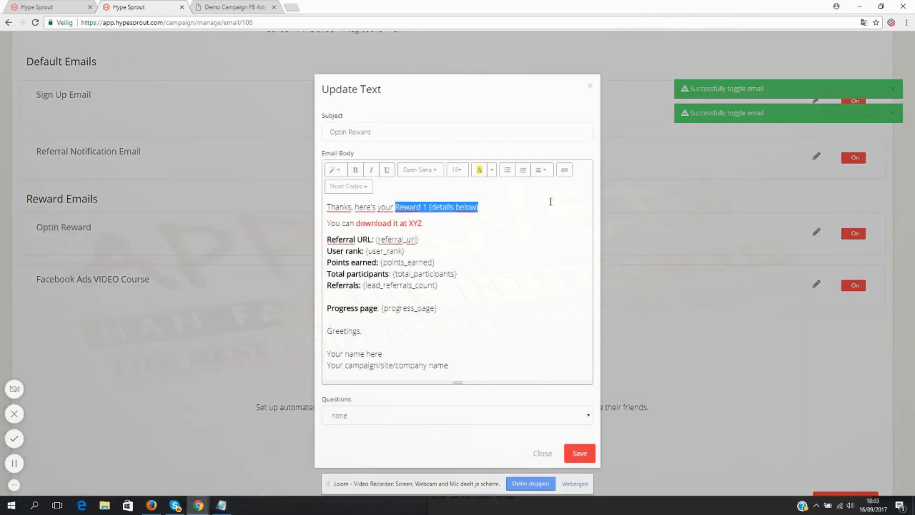
type("F")
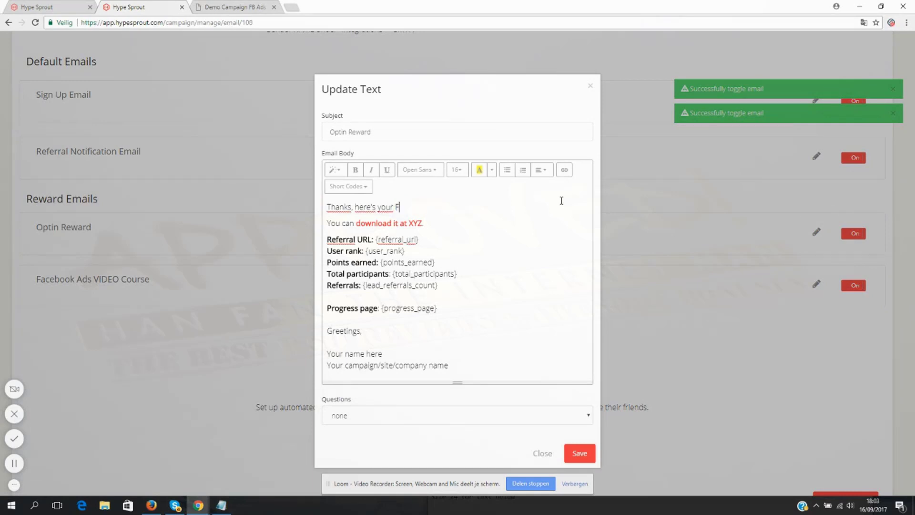
type("B Ads Blueprint")
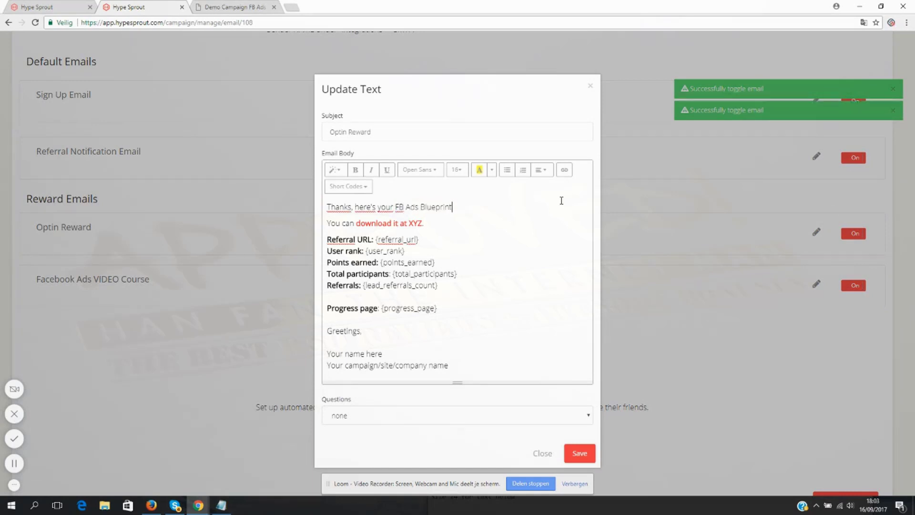
left_click_drag(425, 223, 357, 225)
left_click(564, 170)
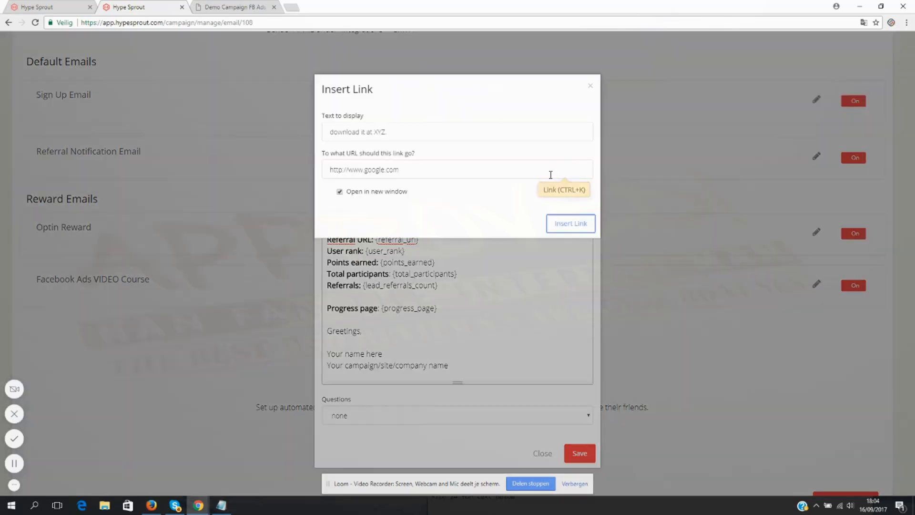
left_click(590, 86)
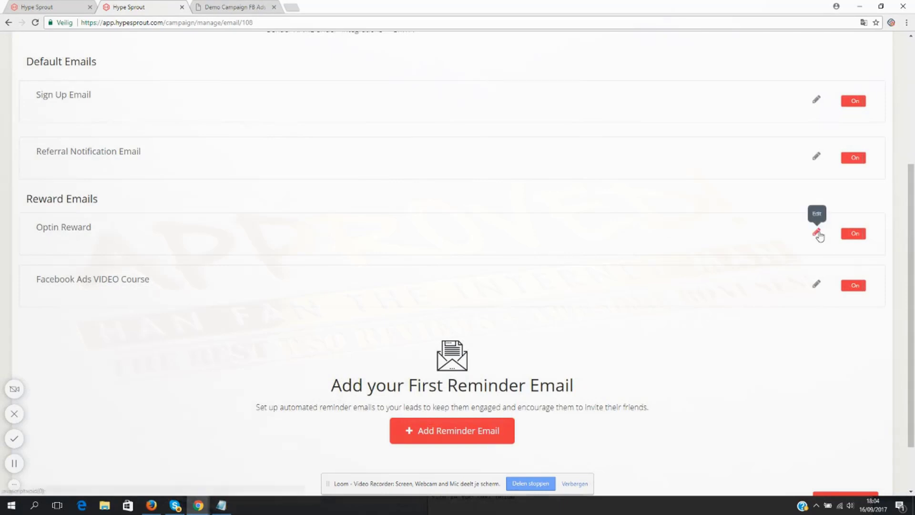
- Open the Optin Reward email and add "Keep referring people to get my video course." with a blank line below it above the referral URL
left_click(817, 232)
left_click(433, 246)
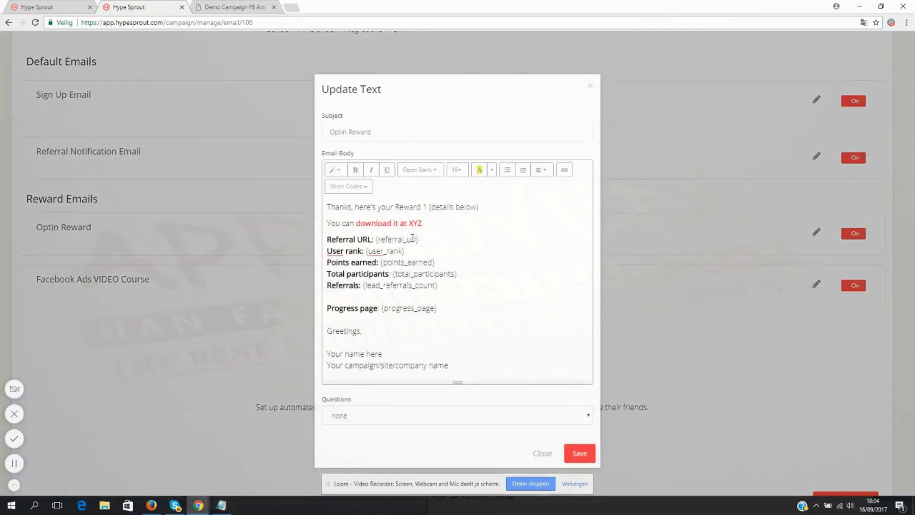
left_click(328, 239)
type("Keep ref")
type("erring people to get m")
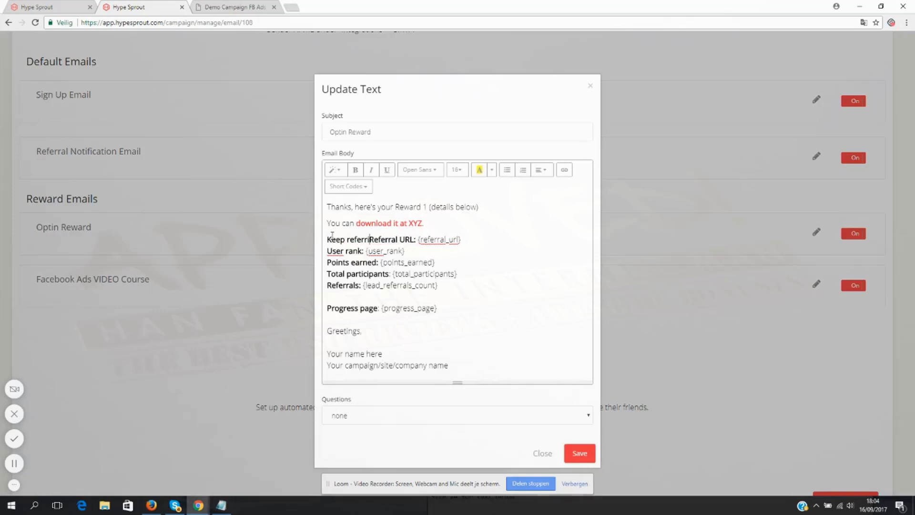
type("y video course.")
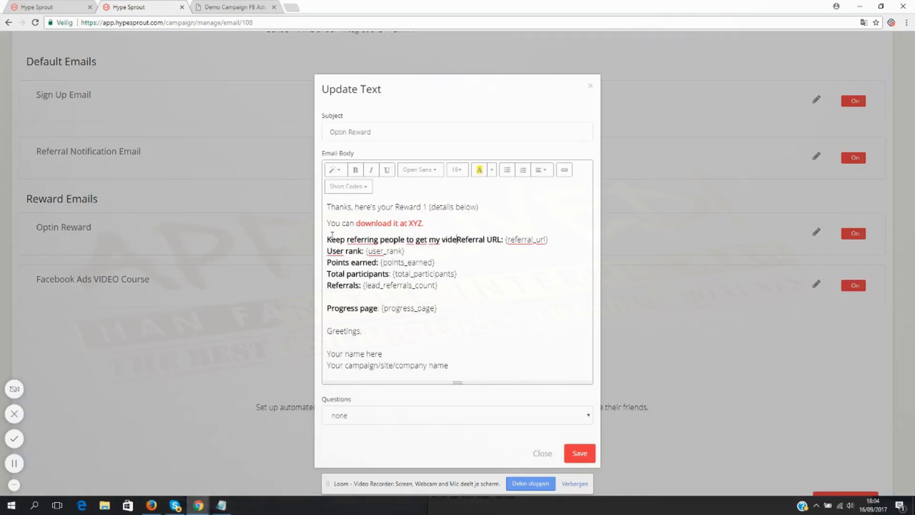
key("Return")
key("Return")
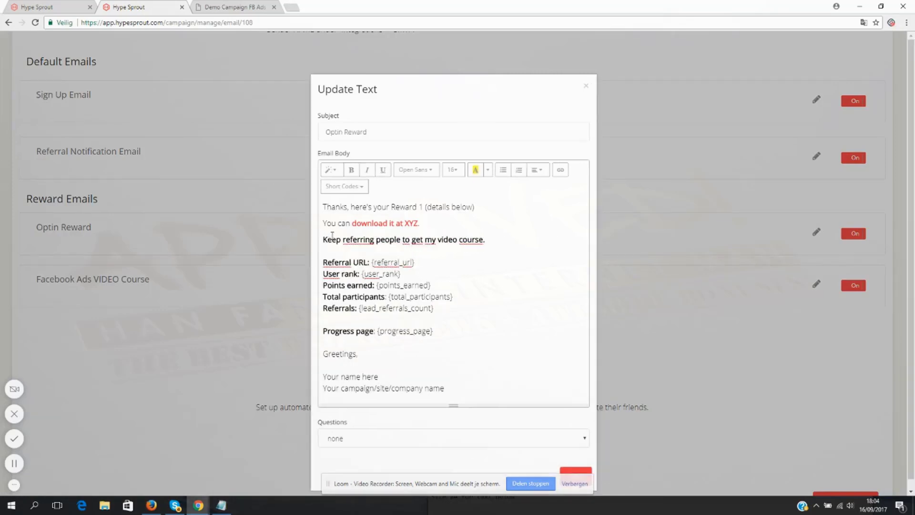
- Add "It's a great help to implement the strategies that you leanred inside my blueprint." above the referral URL, followed by a blank line
type("It's a gread")
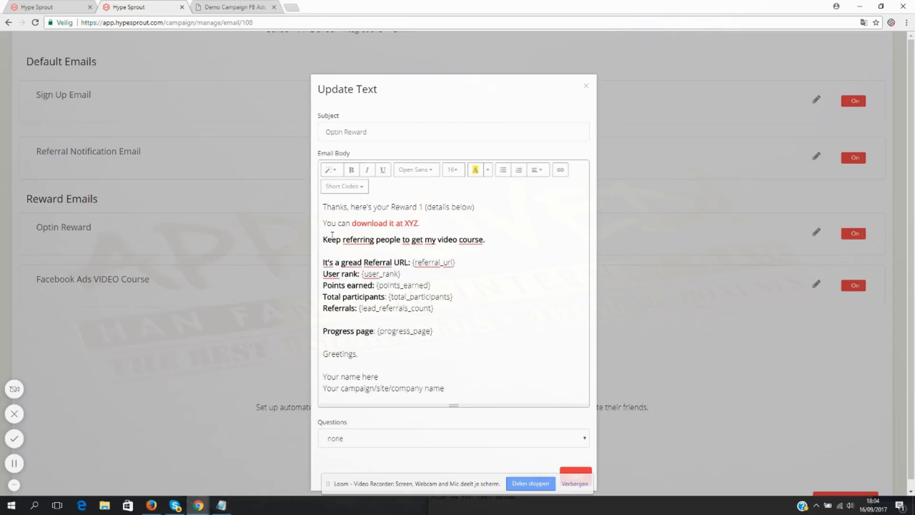
key("BackSpace")
key("BackSpace")
type("t help")
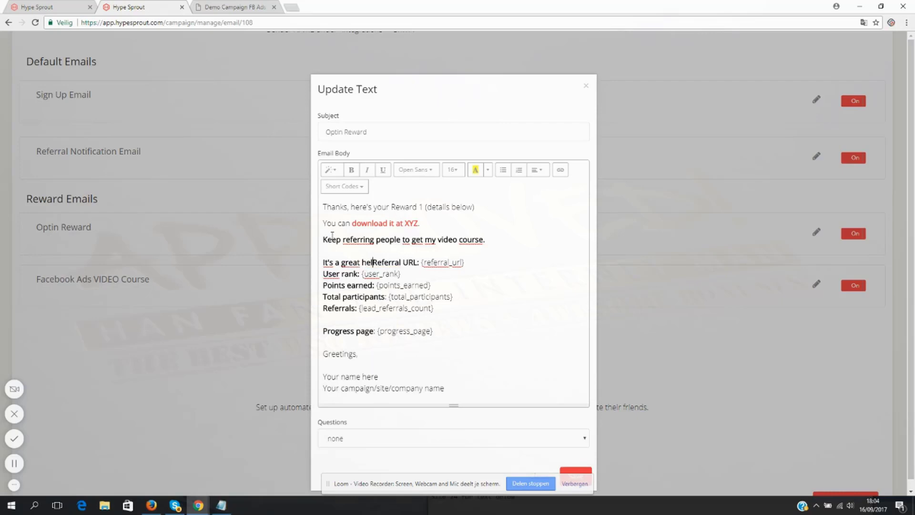
type(" to ")
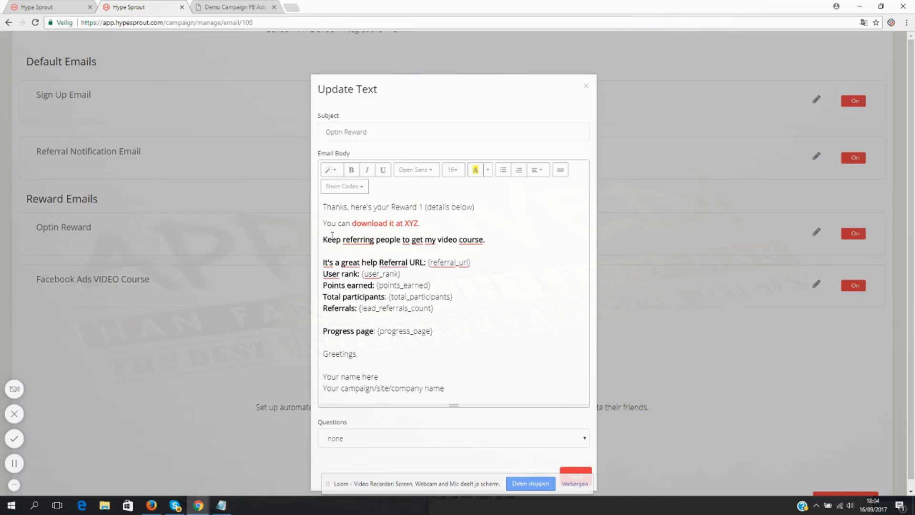
type("implement the strat")
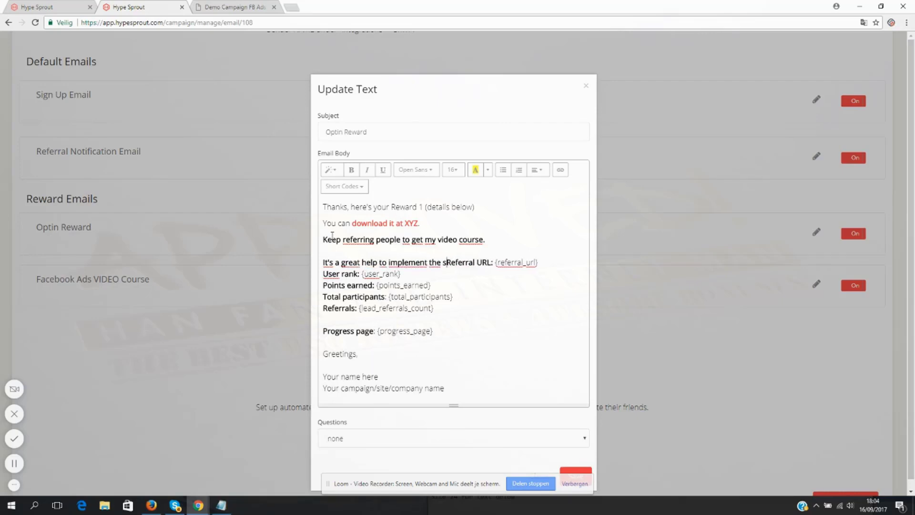
type("egies that yo")
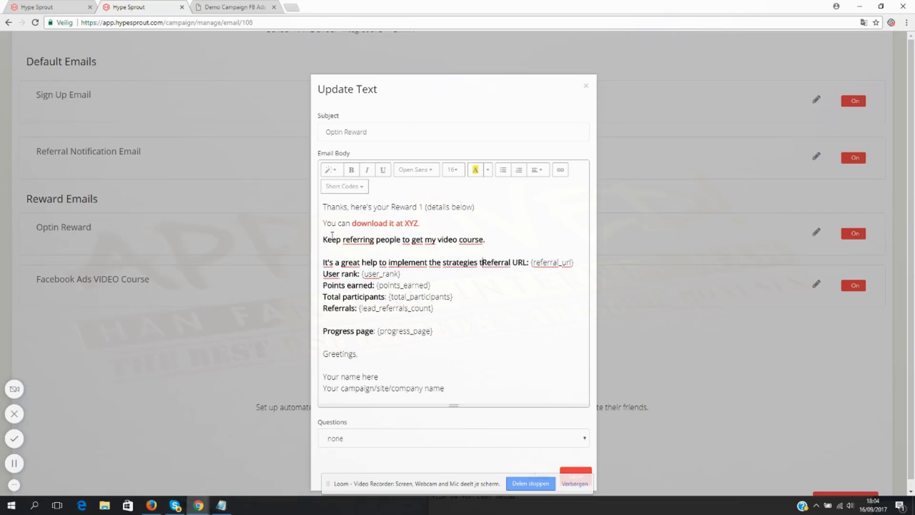
type("u leanred inside my ")
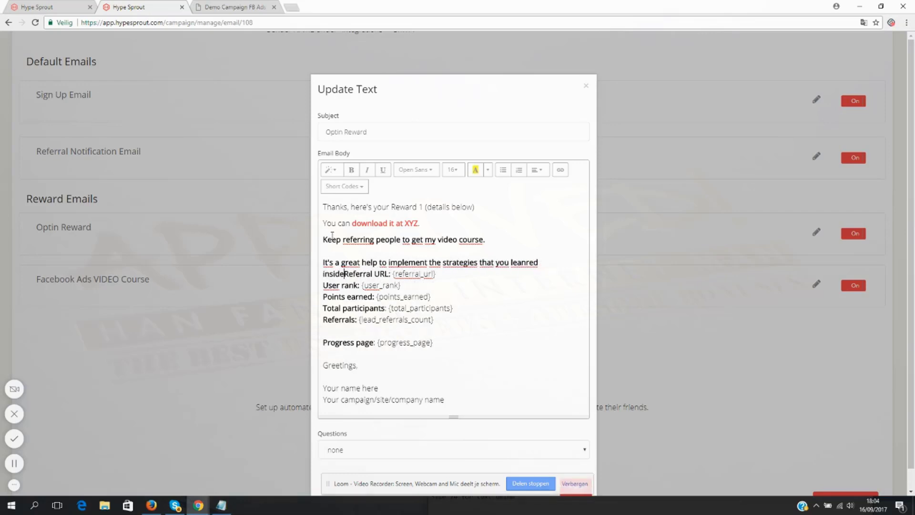
type("blueprint.")
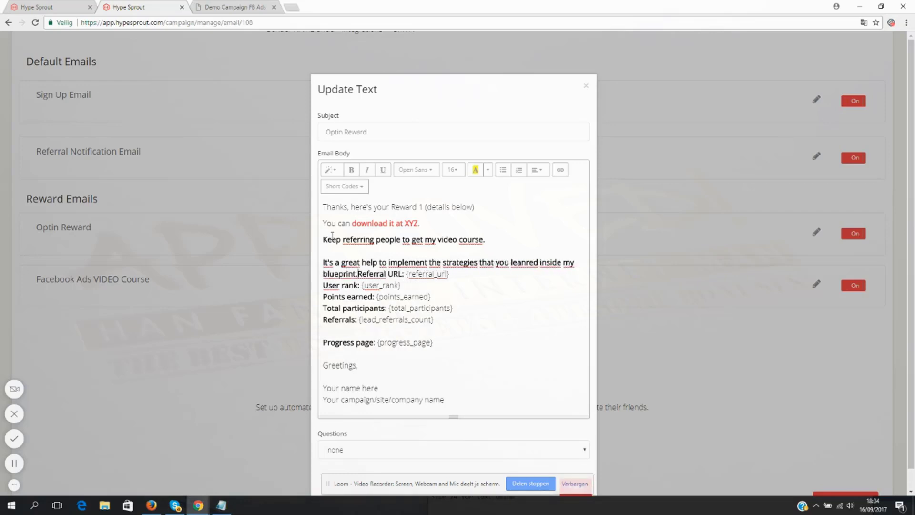
key("Return")
key("Return")
- Remove the bold formatting from the "It's a great help" sentence in the Optin Reward email
left_click_drag(358, 274, 312, 262)
key("ctrl+b")
left_click(405, 262)
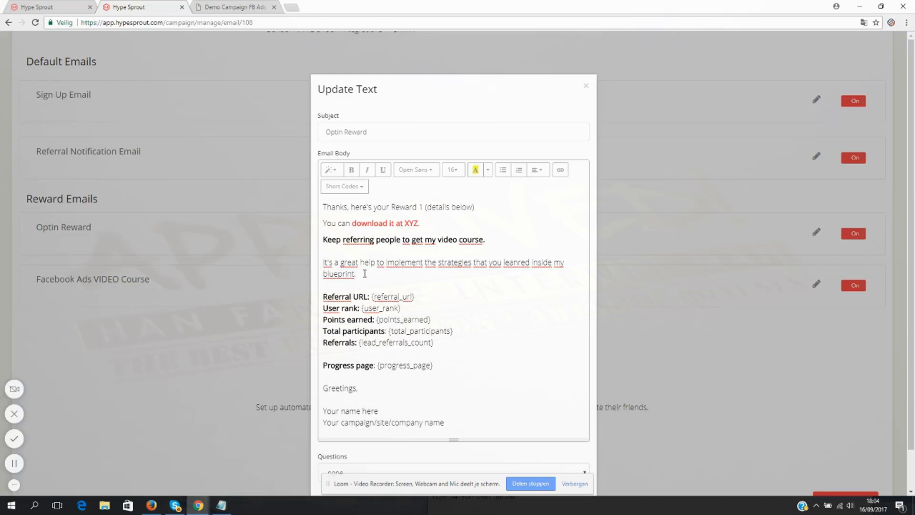
left_click(364, 273)
- Delete the user rank, points earned and total participants lines from the Optin Reward email
left_click_drag(324, 307, 464, 330)
key("BackSpace")
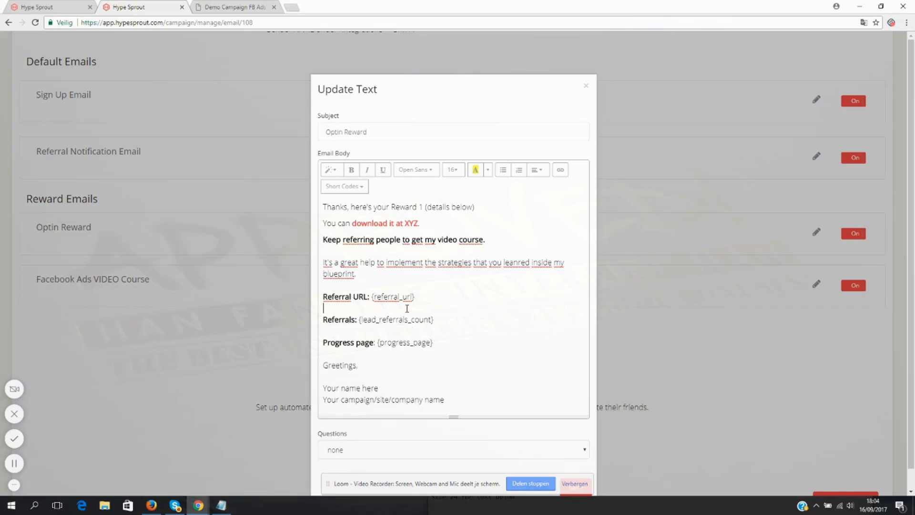
left_click_drag(436, 324, 336, 324)
left_click(419, 349)
- Replace the name and campaign placeholders under "Greetings" with the sender's full name and save the Optin Reward email
left_click_drag(479, 398, 267, 393)
type("Kenny Kolijn")
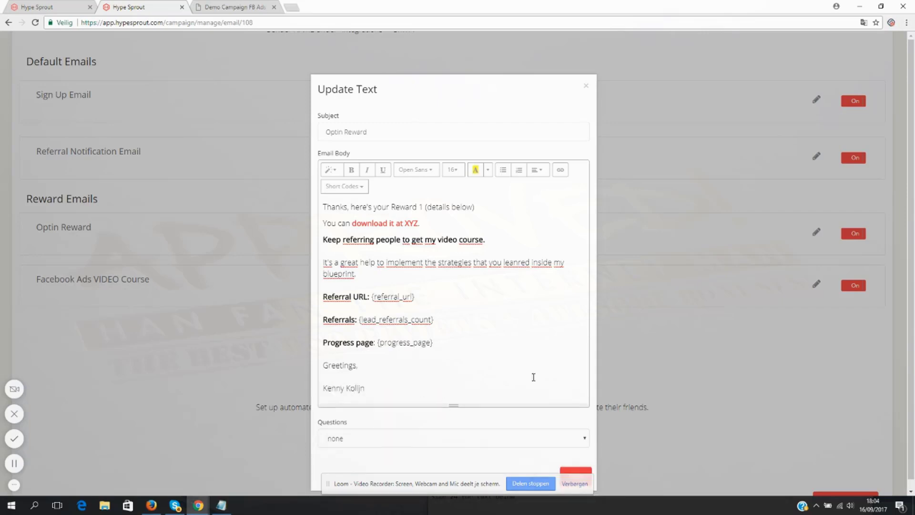
scroll(571, 414, "down", 1)
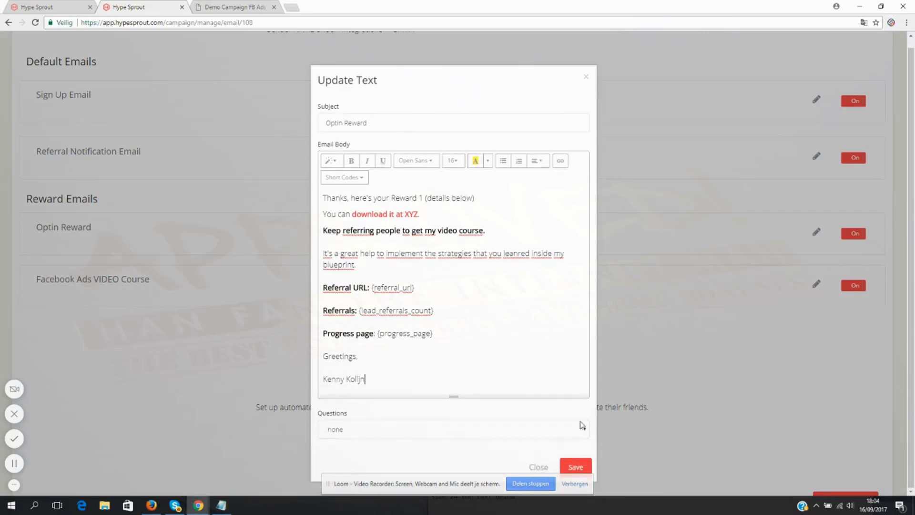
left_click(578, 467)
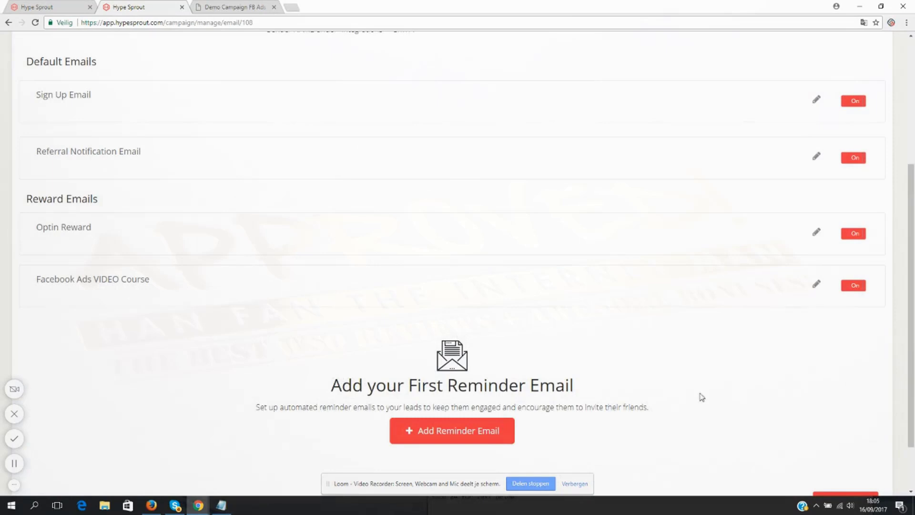
- Start a new reminder email and replace the default text above "Greetings" with "Hey thanks for getting the blueprint yesterday."
scroll(208, 292, "down", 1)
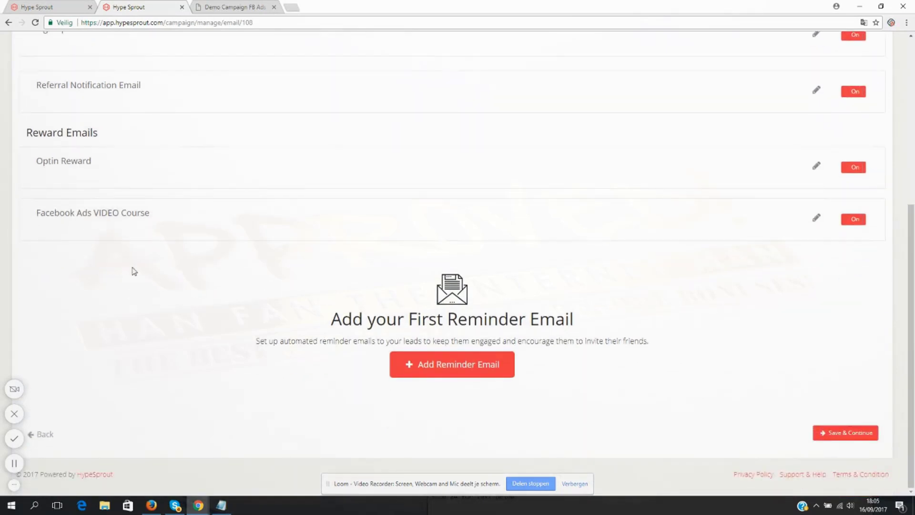
left_click_drag(590, 329, 323, 329)
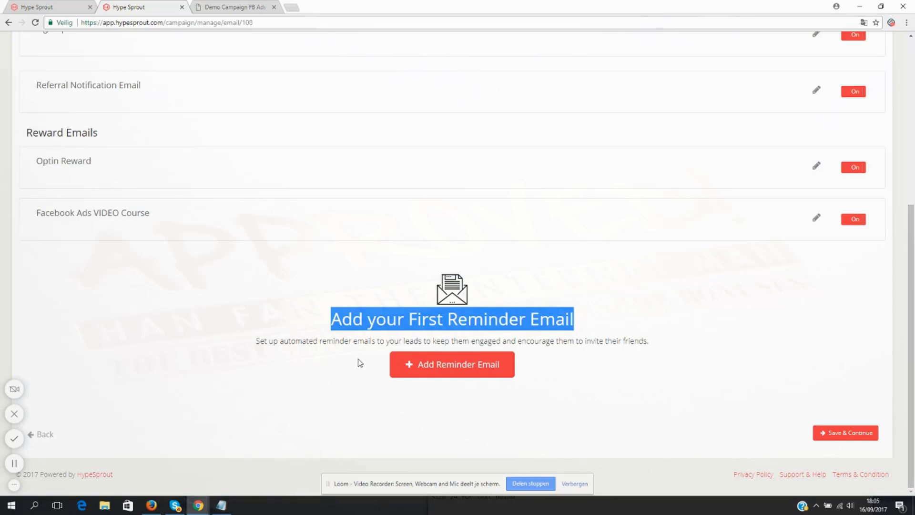
left_click(455, 374)
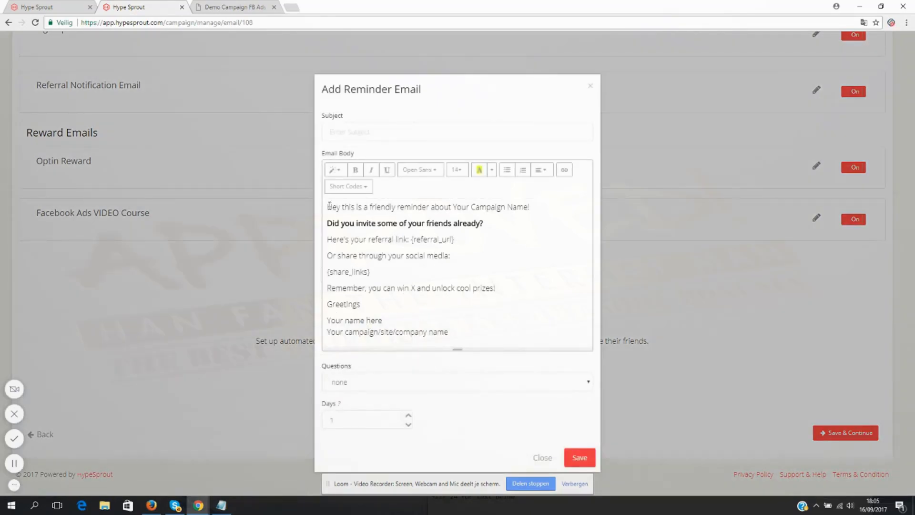
left_click_drag(325, 205, 519, 251)
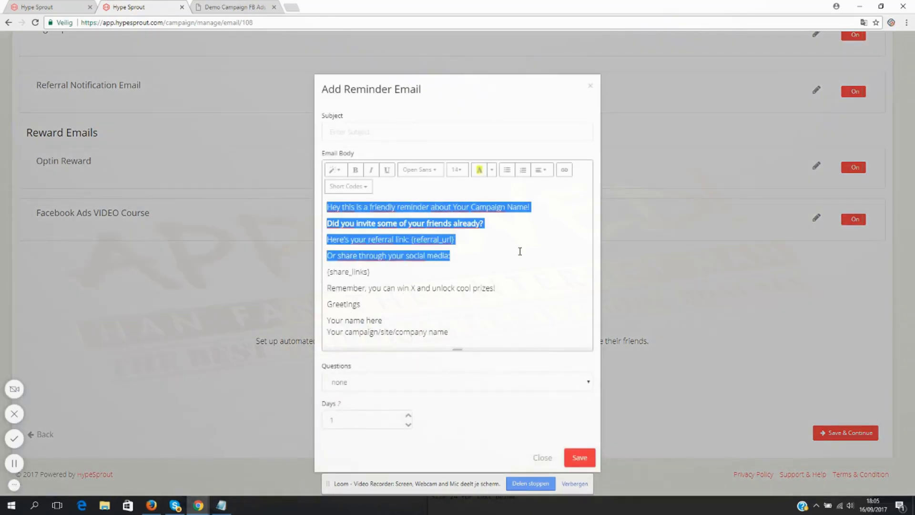
left_click(467, 250)
left_click_drag(345, 209, 545, 288)
type("h")
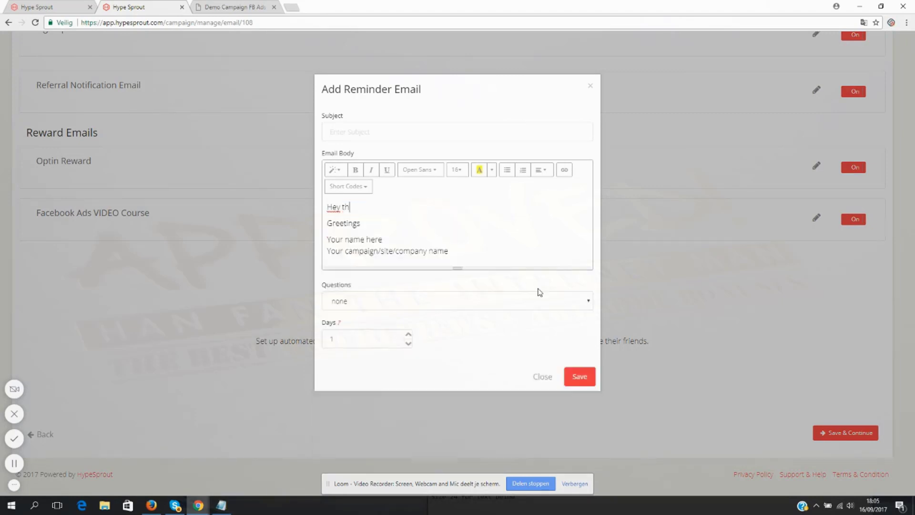
type("anks for getting th")
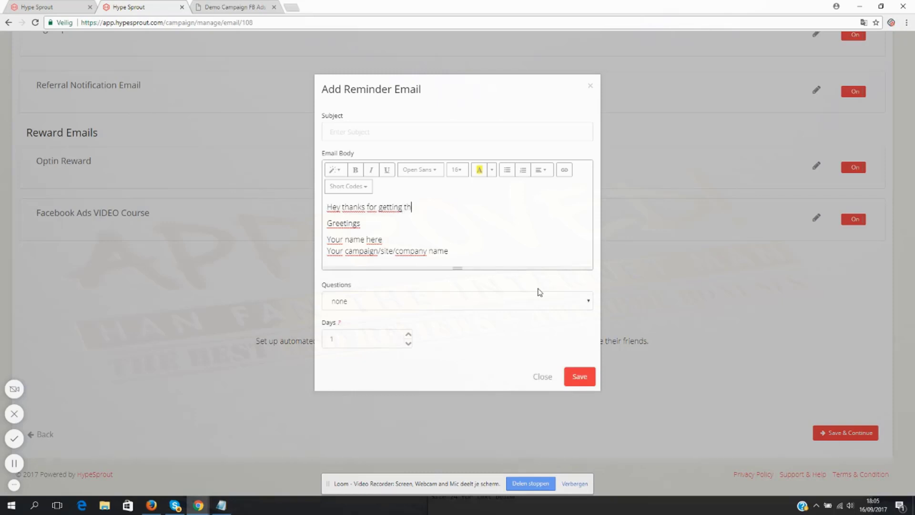
type("e blueprint yesterday.")
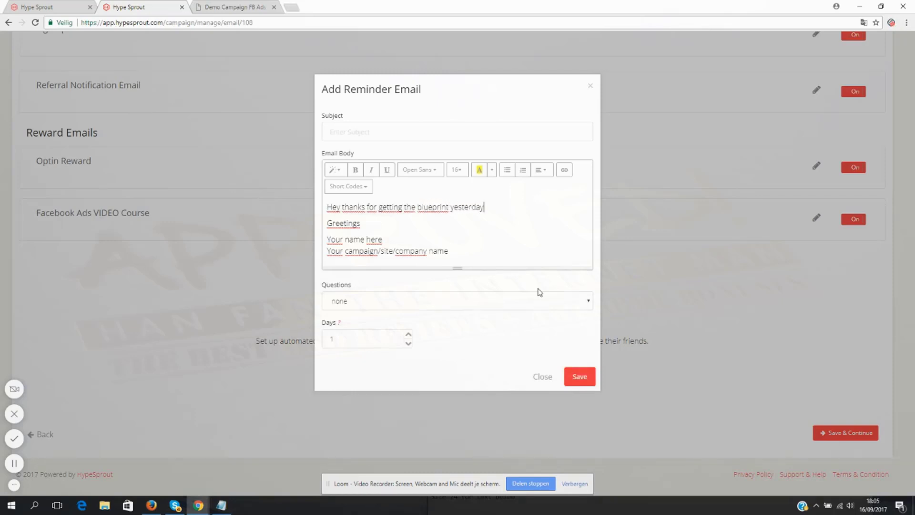
- Add the spaced lines "Did you already share it with your friends?" and "You can get my video course if 5 friends download it."
key("Return")
key("Return")
type("Did you alrea")
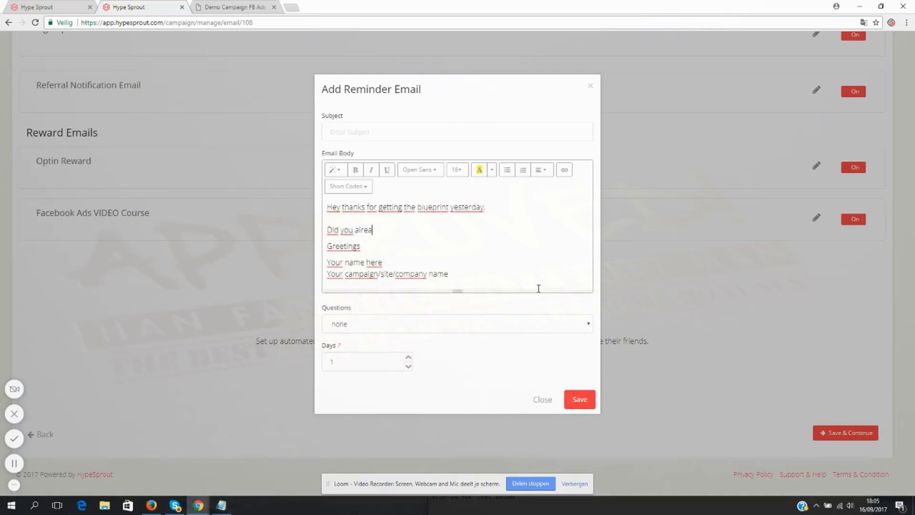
type("dy share it with your friends?")
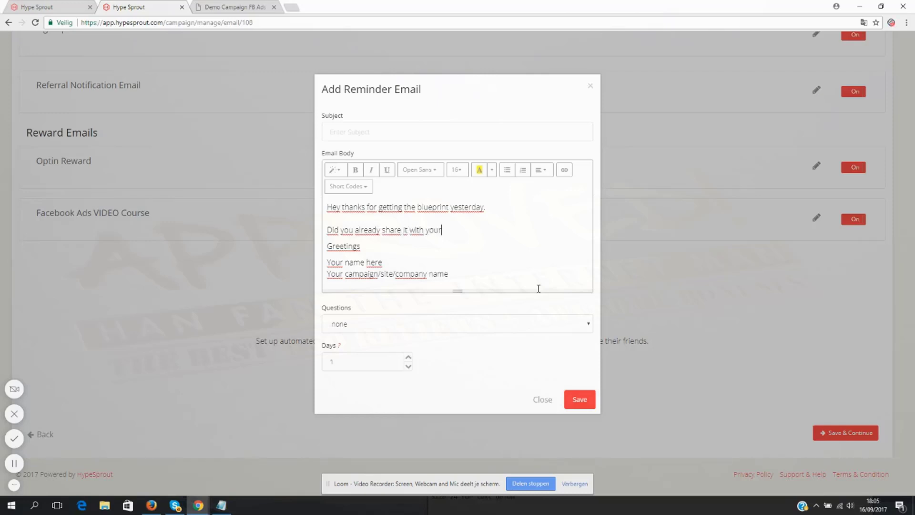
key("Return")
key("Return")
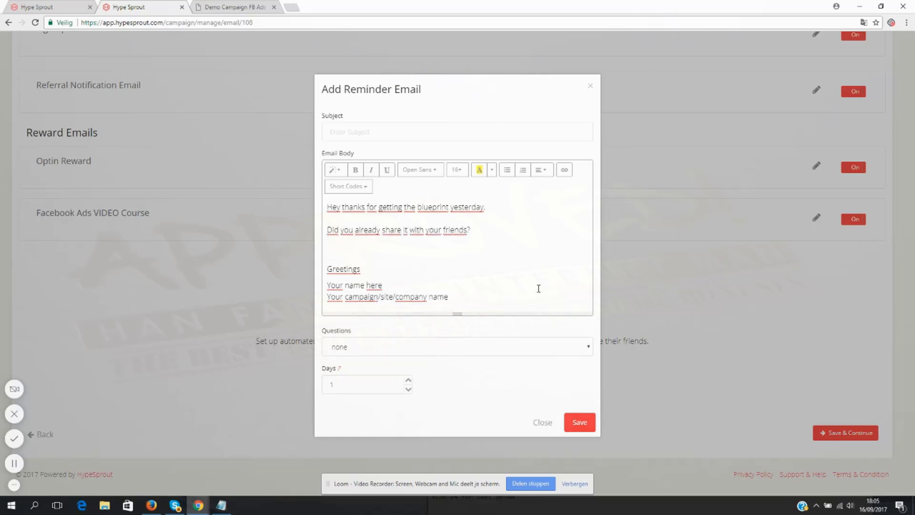
key("BackSpace")
type("You can get my v")
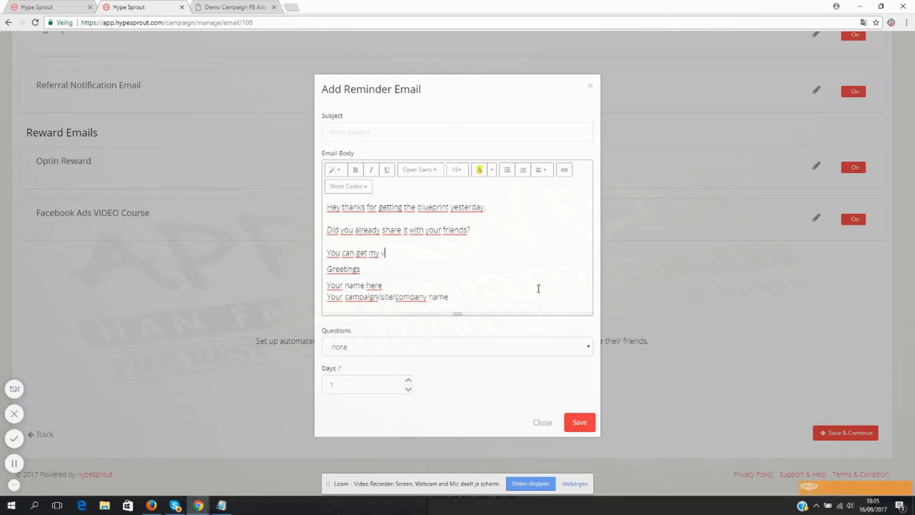
type("ideo course if ")
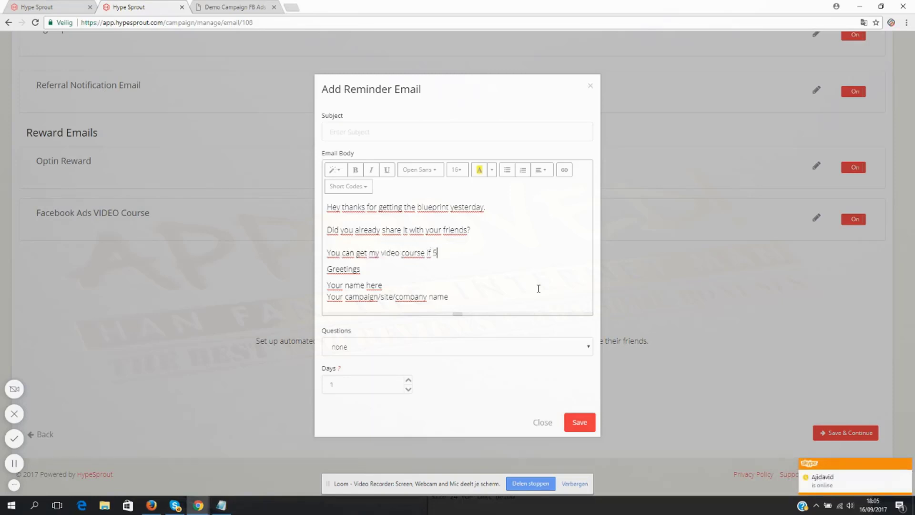
type("5 friends download it.")
- Replace the reminder's signature placeholders with the sender's full name and set the subject to "Did you read my Facebook Ads Blueprint?"
left_click_drag(461, 292, 319, 291)
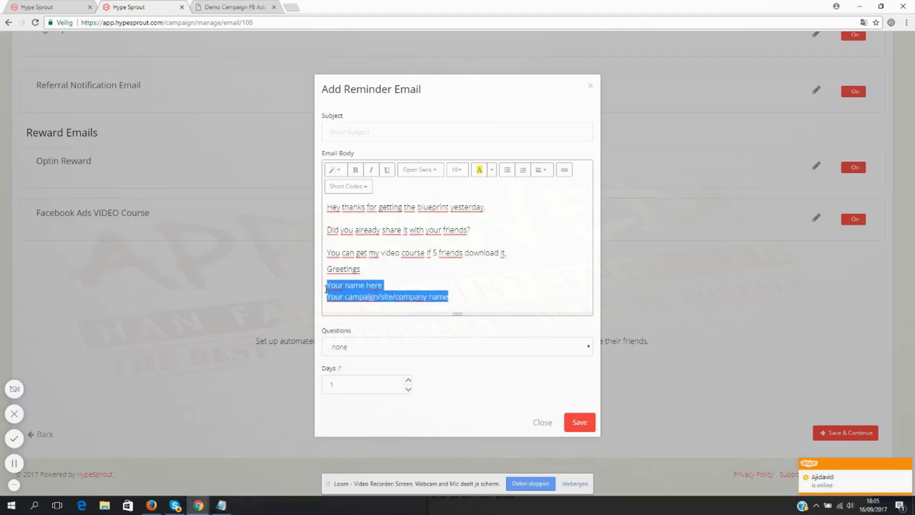
type("Kenny Kolijn")
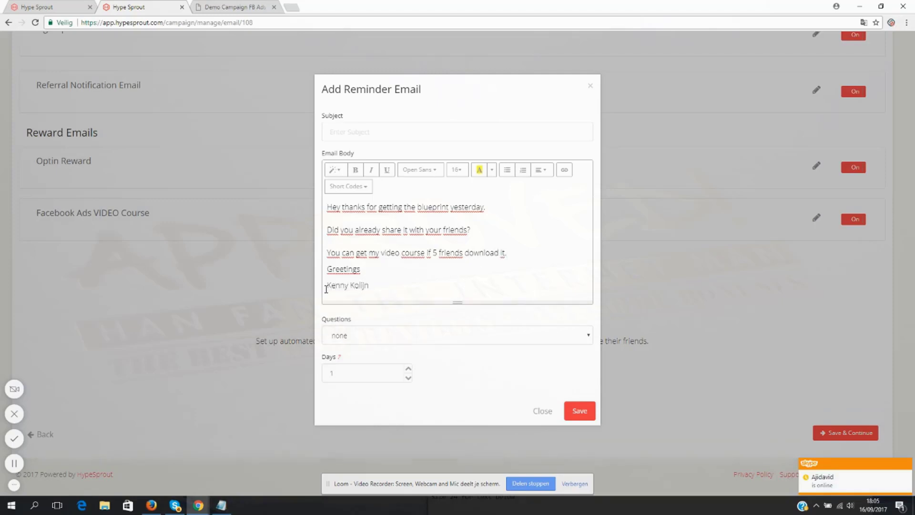
left_click(346, 135)
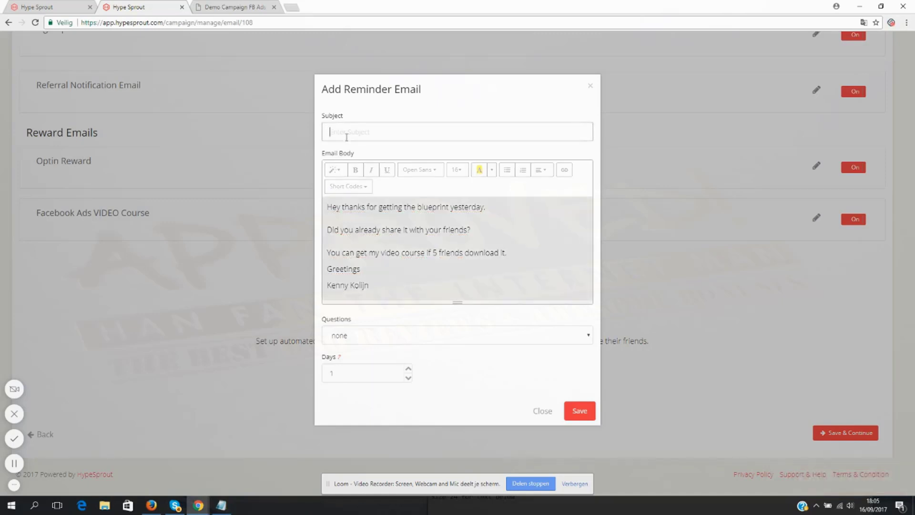
type("Did you read my Blueprint")
left_click(382, 135)
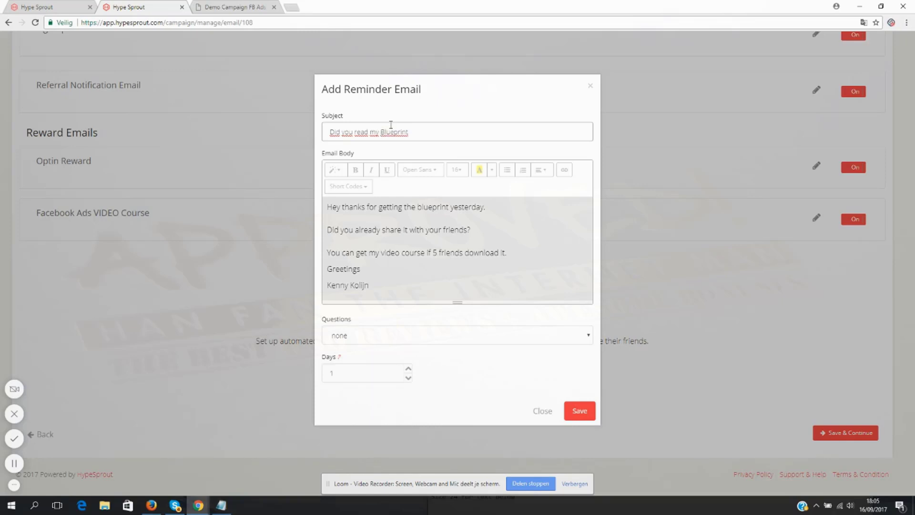
type("Facebook Ads")
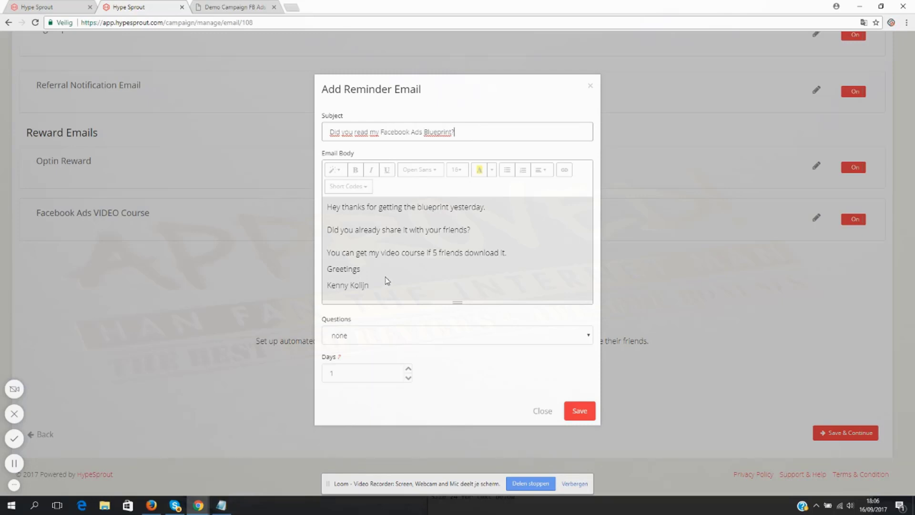
- Insert the {share_links} short code below the video course line, with blank lines around it
left_click(411, 248)
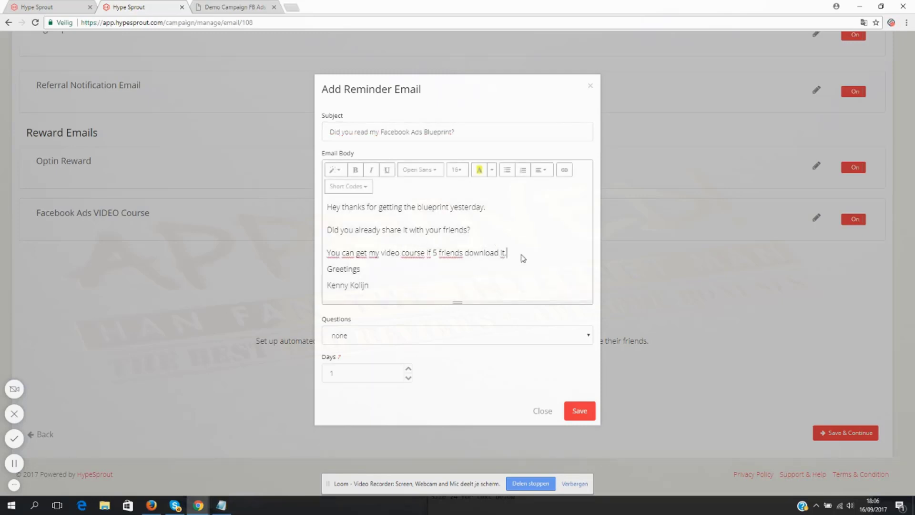
key("Return")
left_click(347, 186)
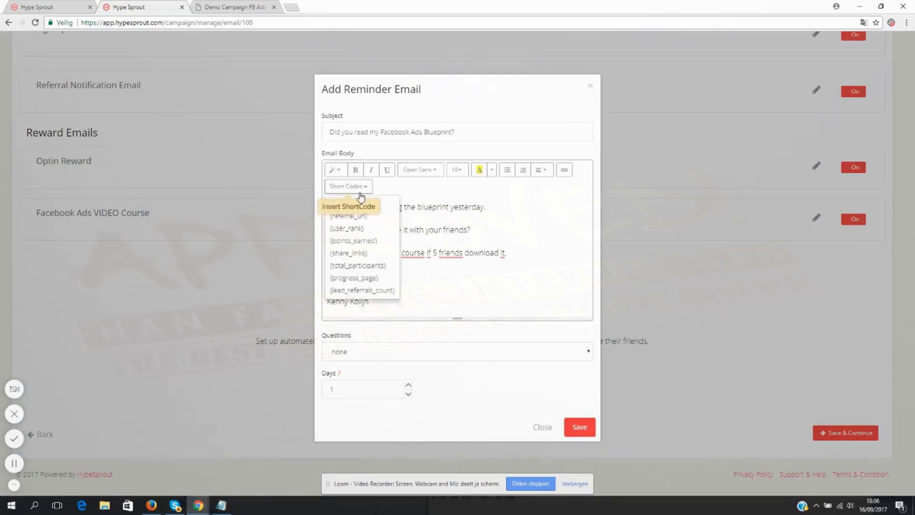
left_click(375, 254)
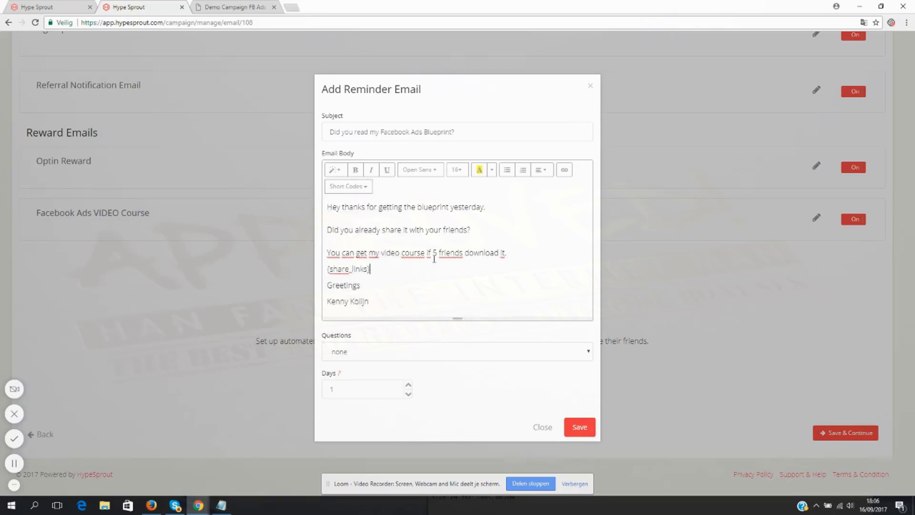
key("Return")
- Add the line "Here's your referral link again:" to the reminder email and insert the {referral_url} short code below it
key("Return")
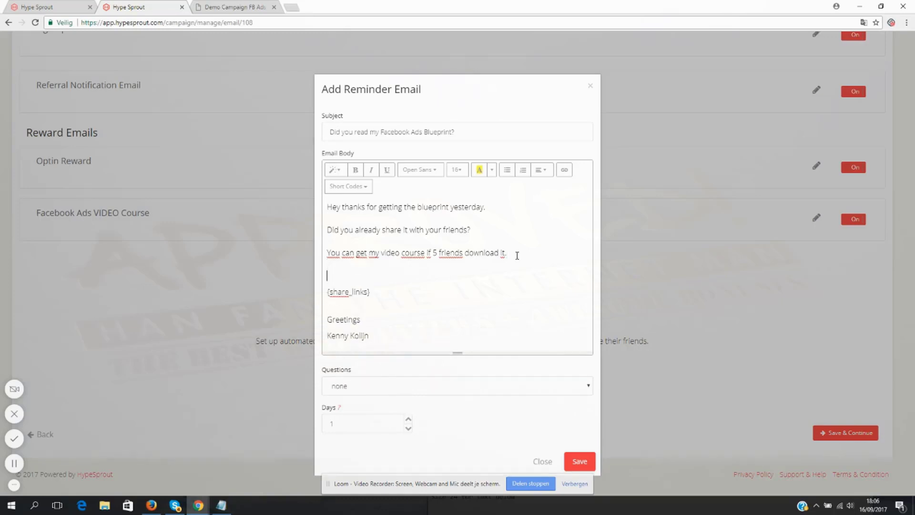
type("Here's your referral link again:")
key("Return")
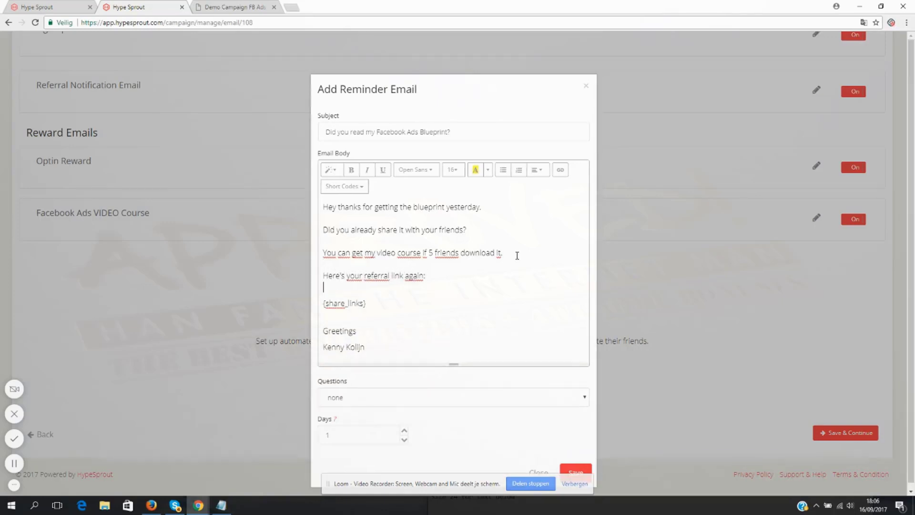
left_click(356, 185)
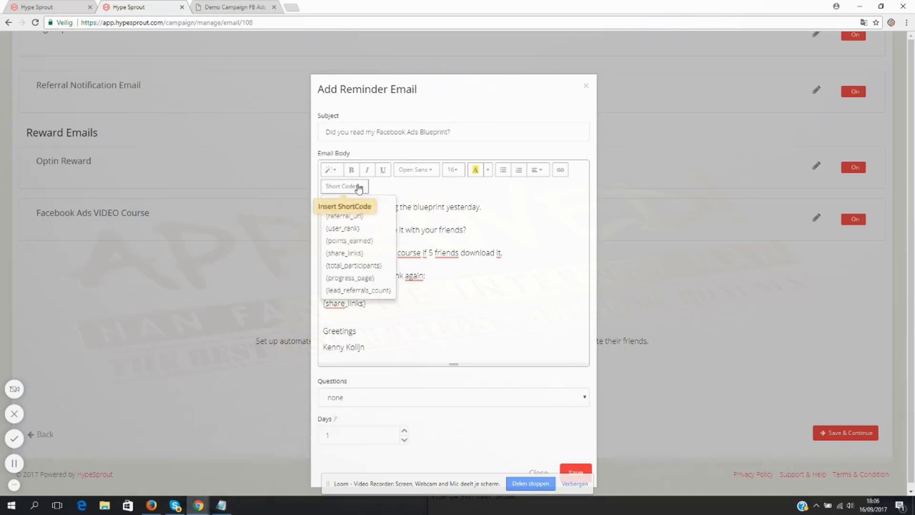
left_click(352, 217)
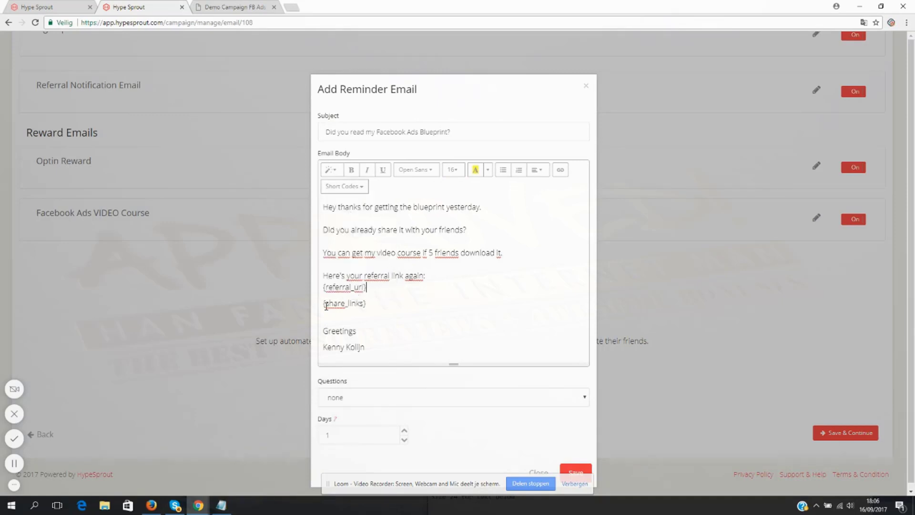
- Add "Or click these buttons to easily share the blueprint." above the {share_links} code, separated by a blank line
type("Or click these ")
type("buttons to easily sh")
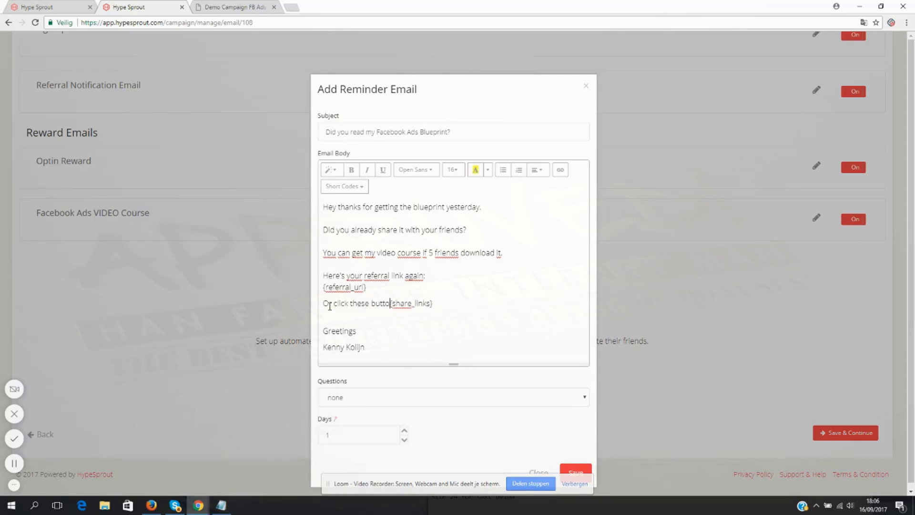
type("are the blueprint")
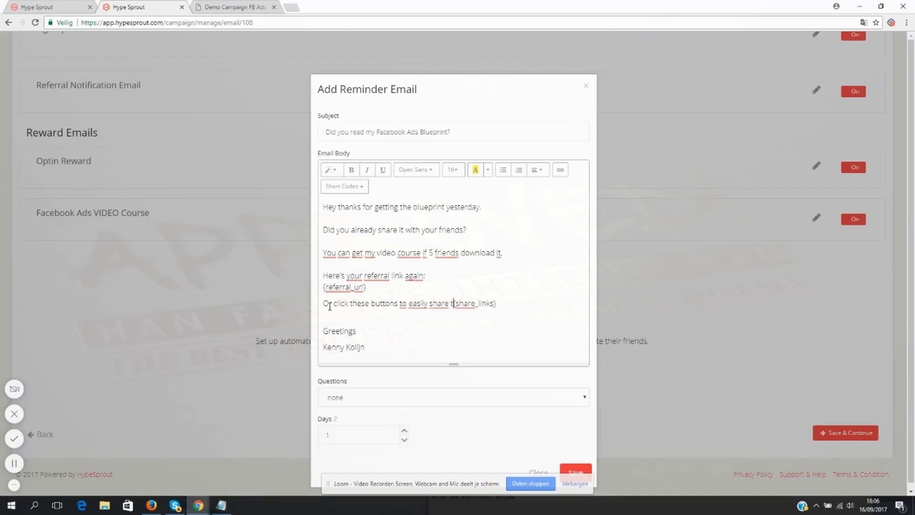
type(".")
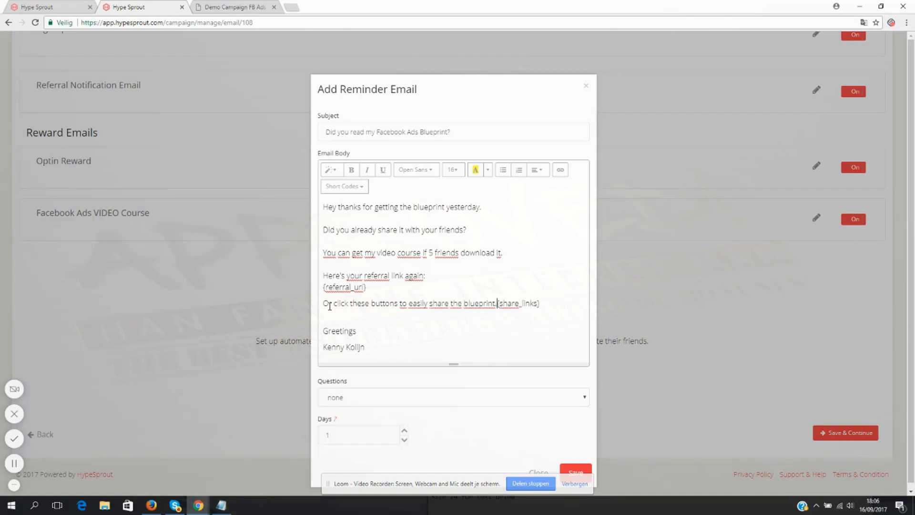
key("Return")
key("Return")
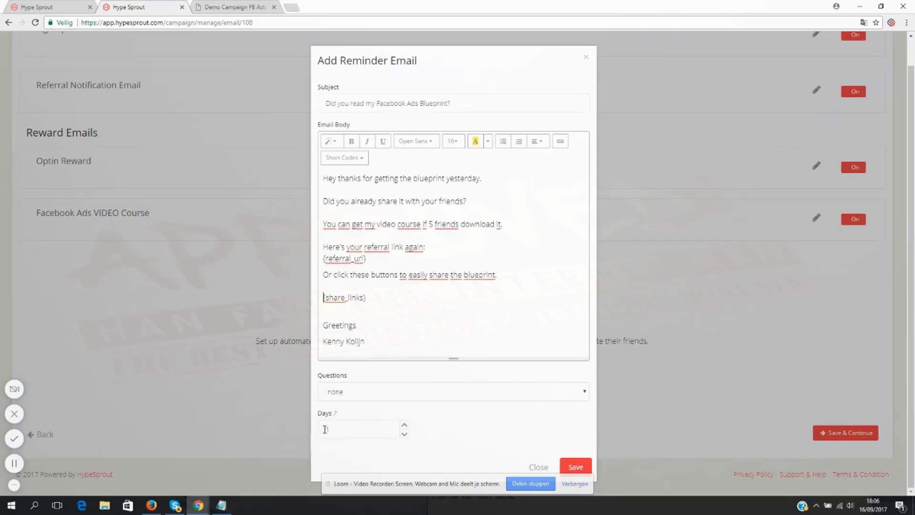
- Save the reminder email with Days set to 1 and turn the reminder on
type("1")
key("BackSpace")
left_click(576, 467)
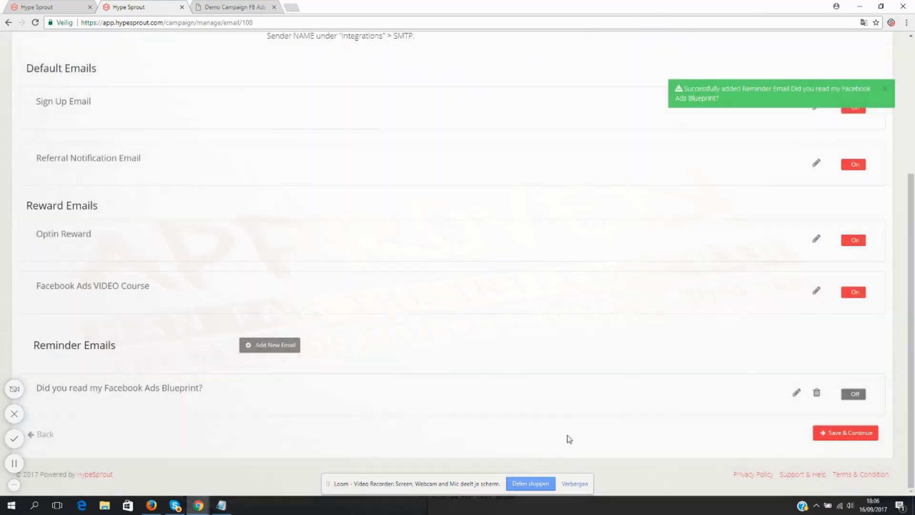
left_click(856, 395)
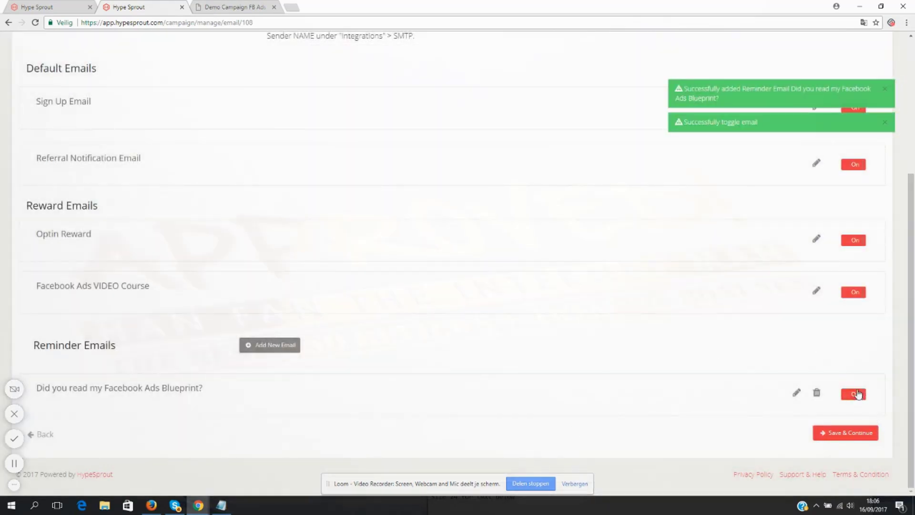
- Reopen the reminder email to check its subject and body text, and close it without saving
left_click(796, 392)
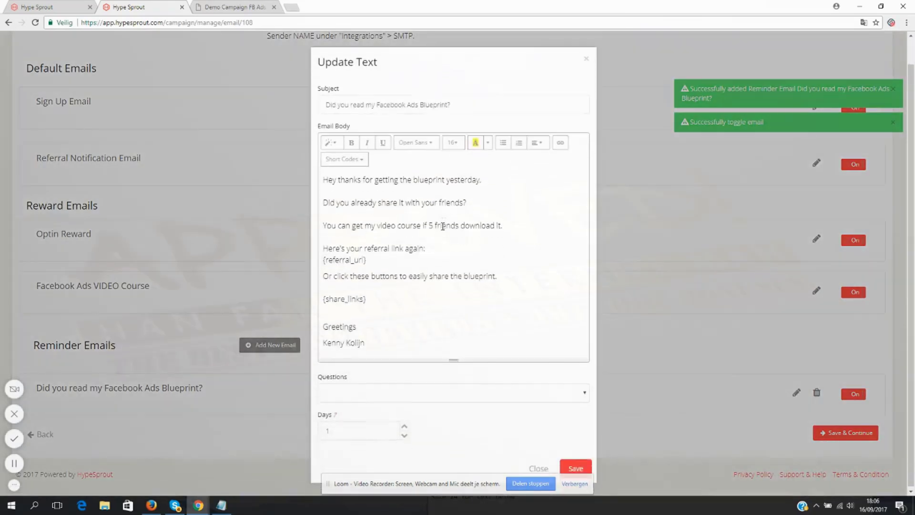
left_click_drag(327, 103, 511, 106)
left_click(386, 225)
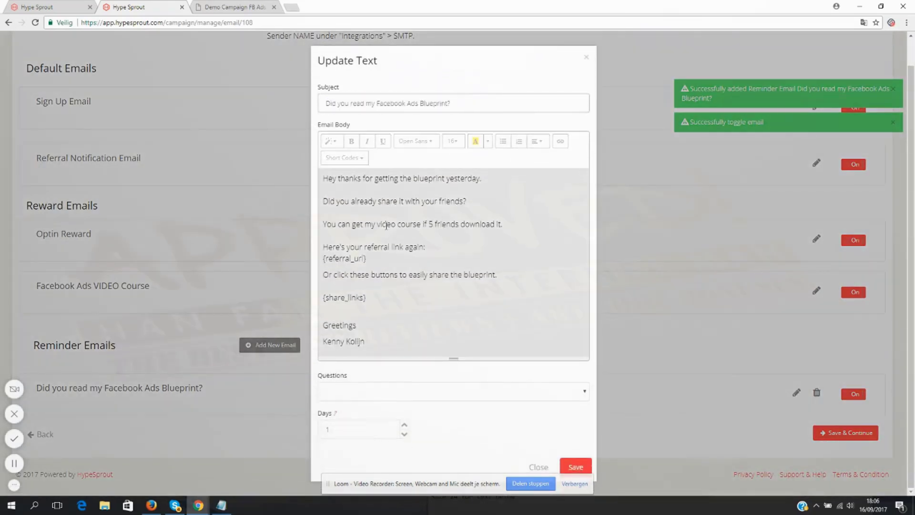
left_click(537, 467)
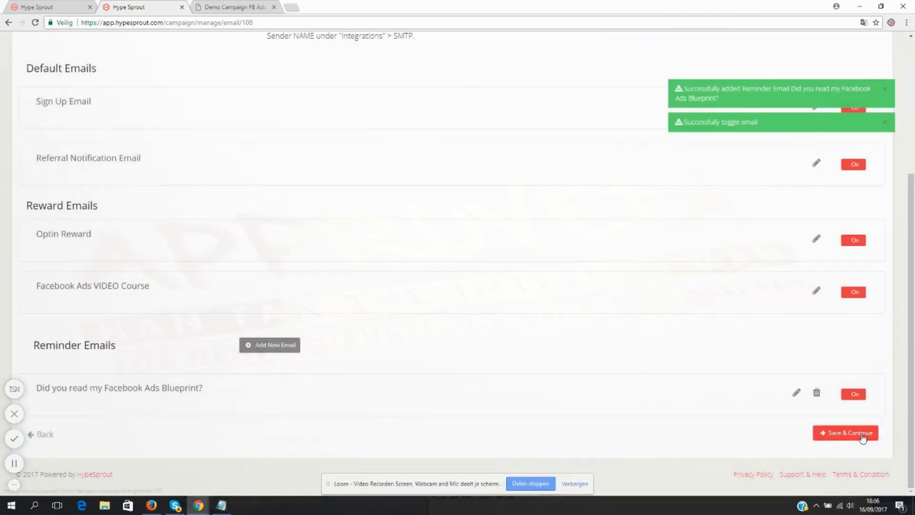
- Continue from the emails to the campaign's integrations and examine the autoresponder accounts and mailing lists, leaving without saving
left_click(845, 431)
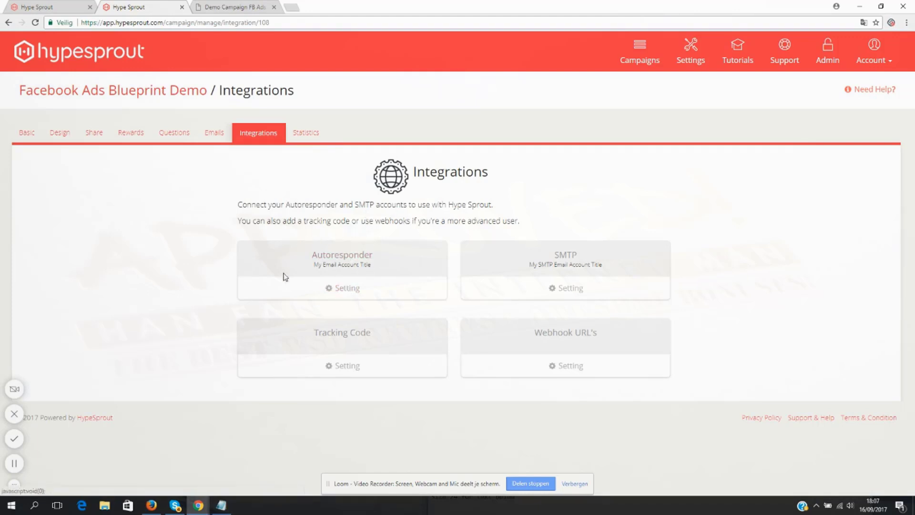
left_click(350, 289)
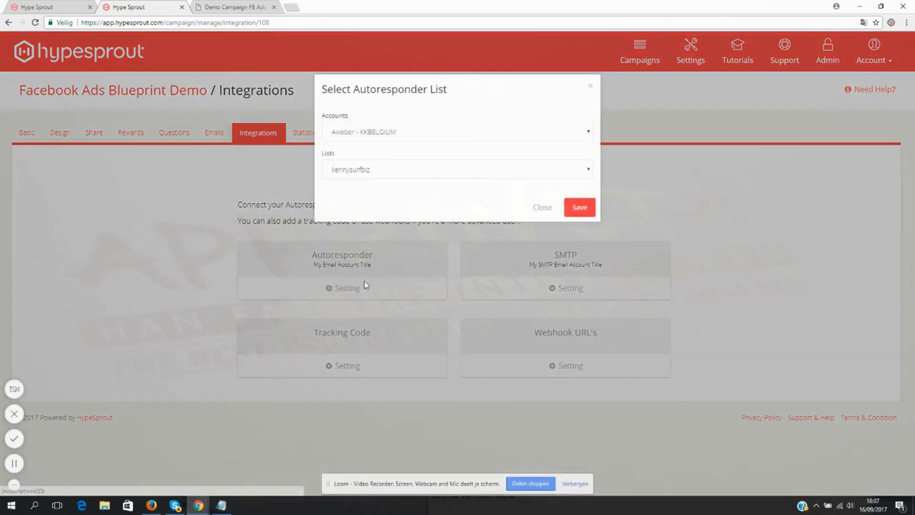
left_click(500, 137)
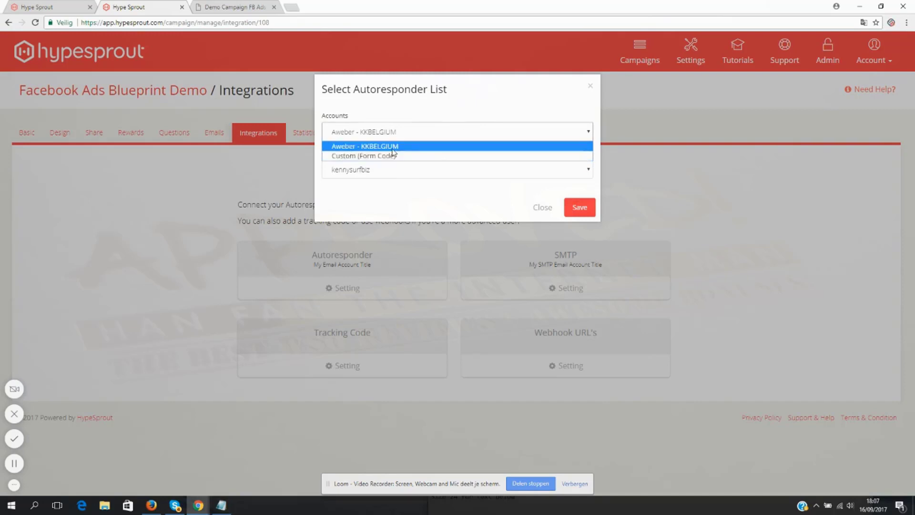
left_click(445, 116)
left_click(406, 162)
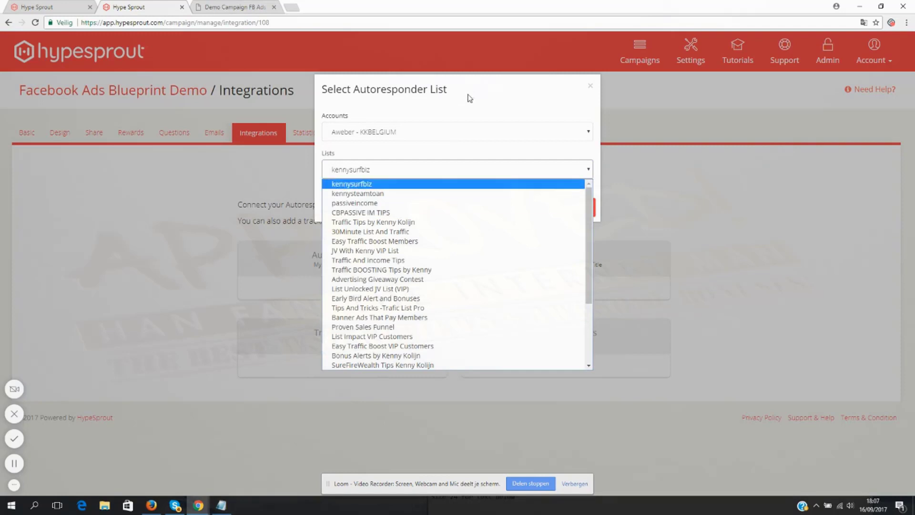
left_click(535, 184)
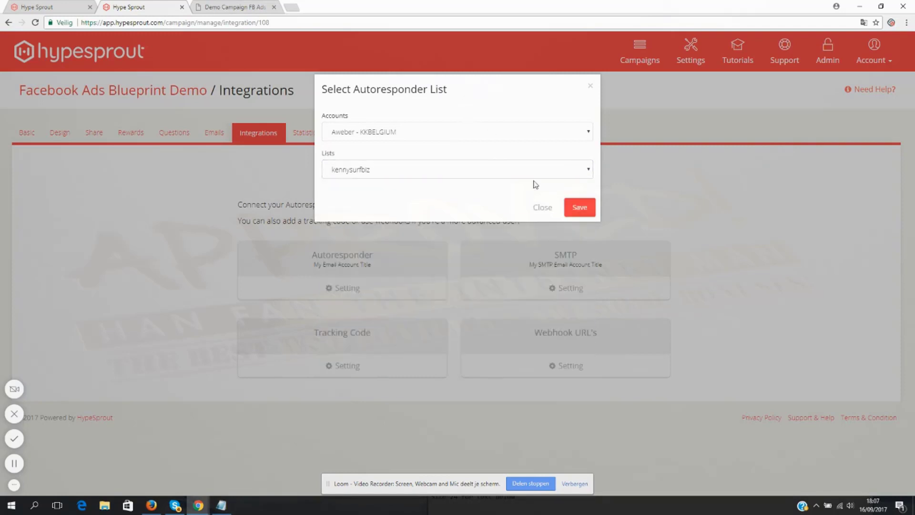
left_click(542, 208)
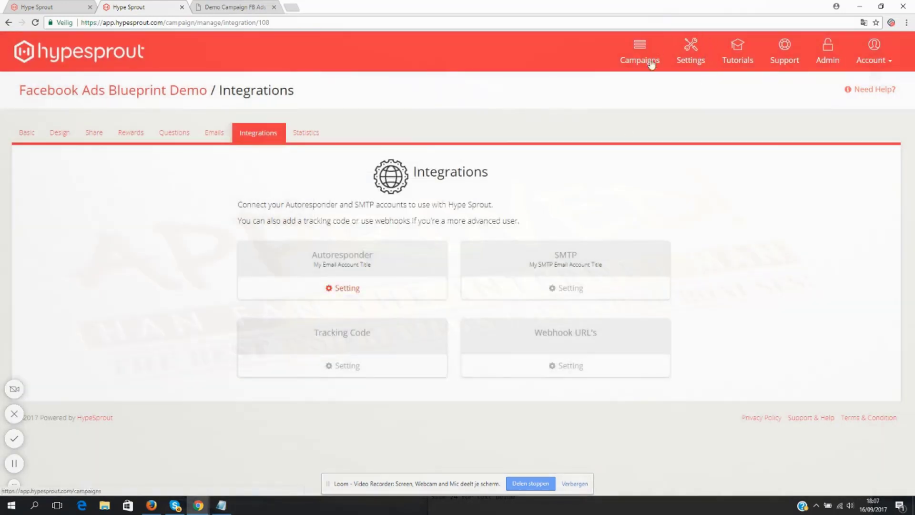
- In the account-wide settings, examine which email services can be added as an autoresponder, and cancel the new integration
left_click(691, 61)
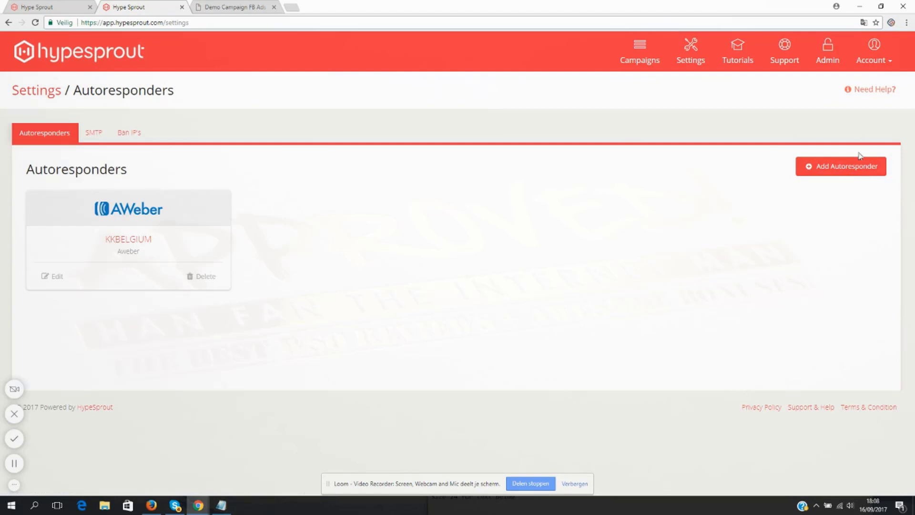
left_click(841, 177)
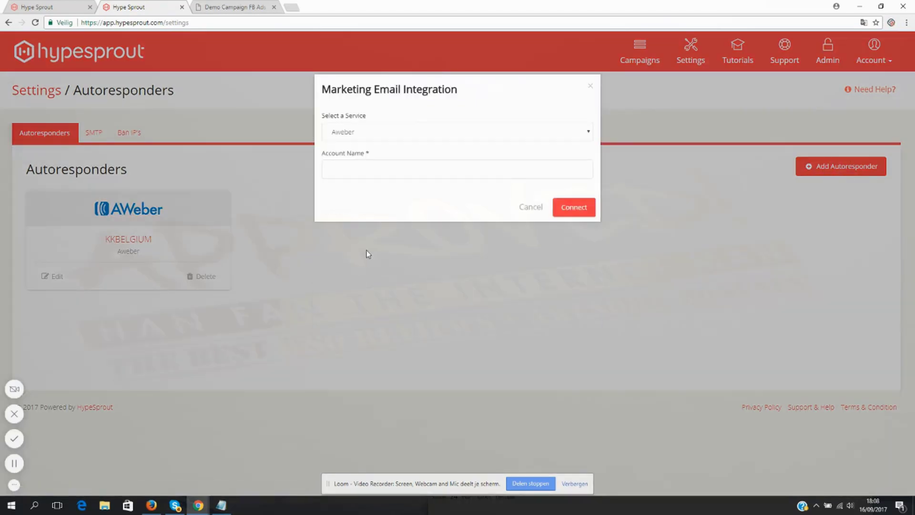
left_click(376, 136)
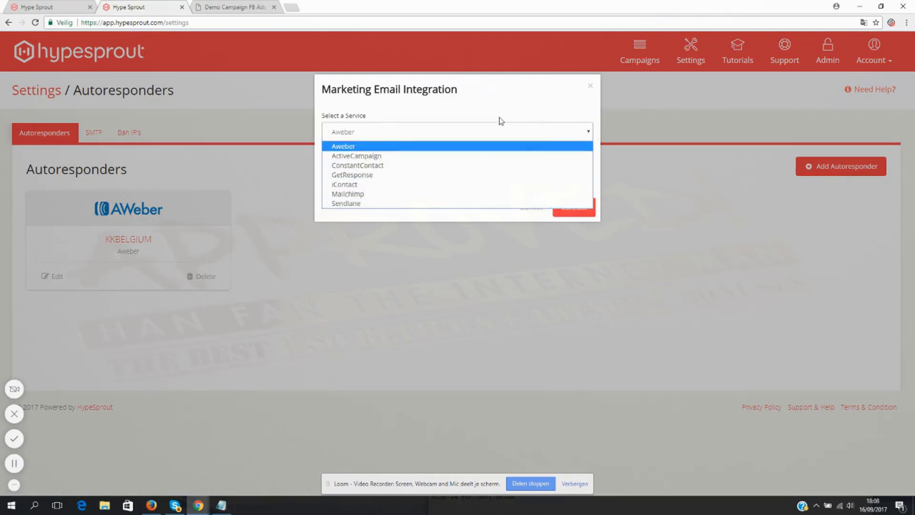
left_click(422, 104)
left_click(531, 207)
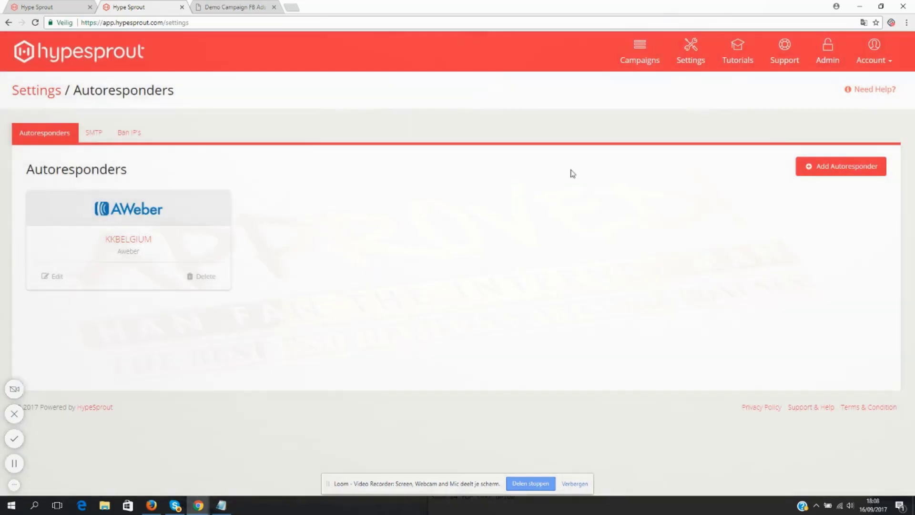
- Return to the Facebook Ads Blueprint Demo integrations and examine the Custom (Form Code) autoresponder option, closing it without saving
left_click(640, 70)
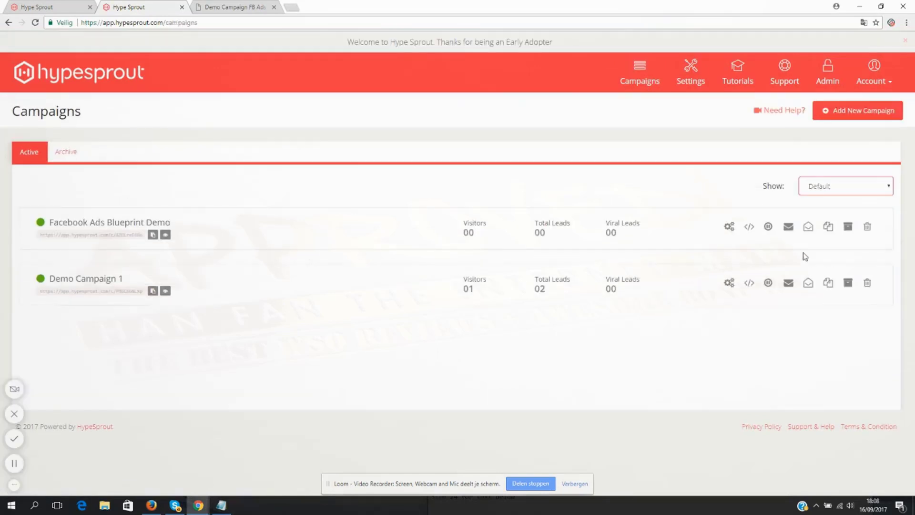
left_click(731, 228)
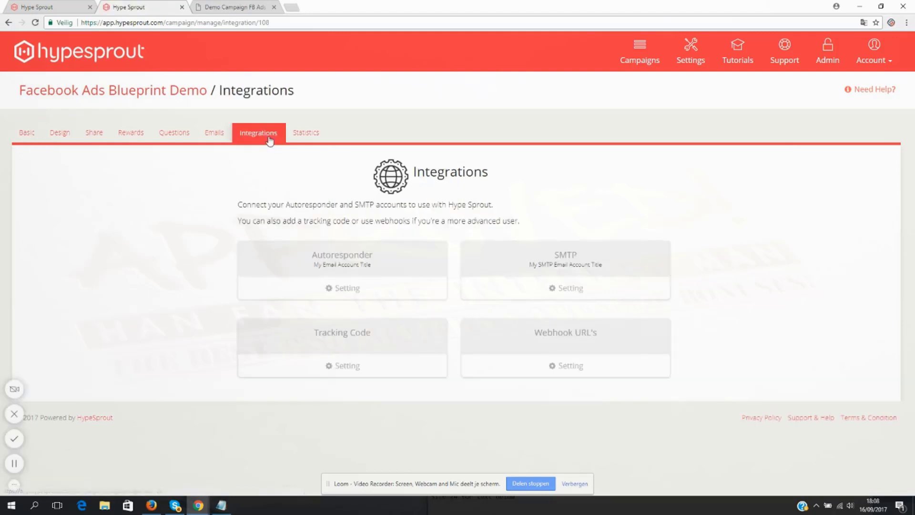
left_click(355, 291)
left_click(387, 136)
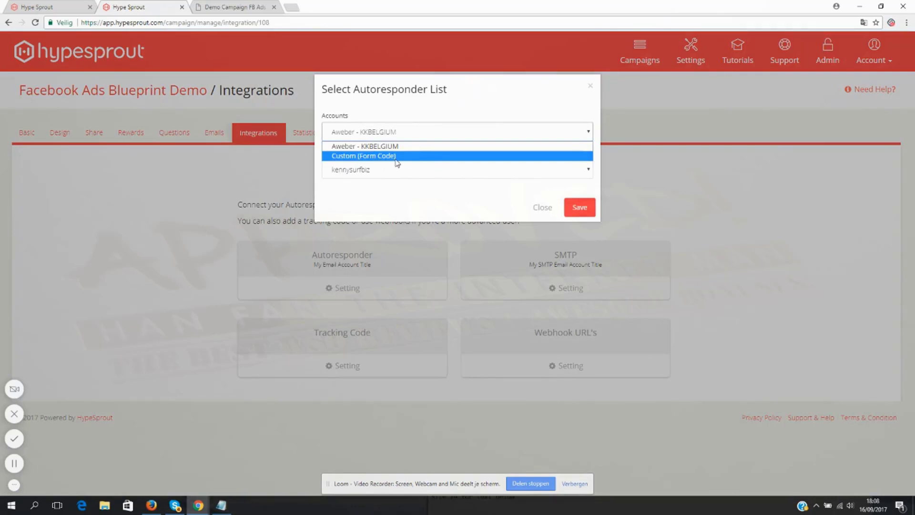
left_click(395, 156)
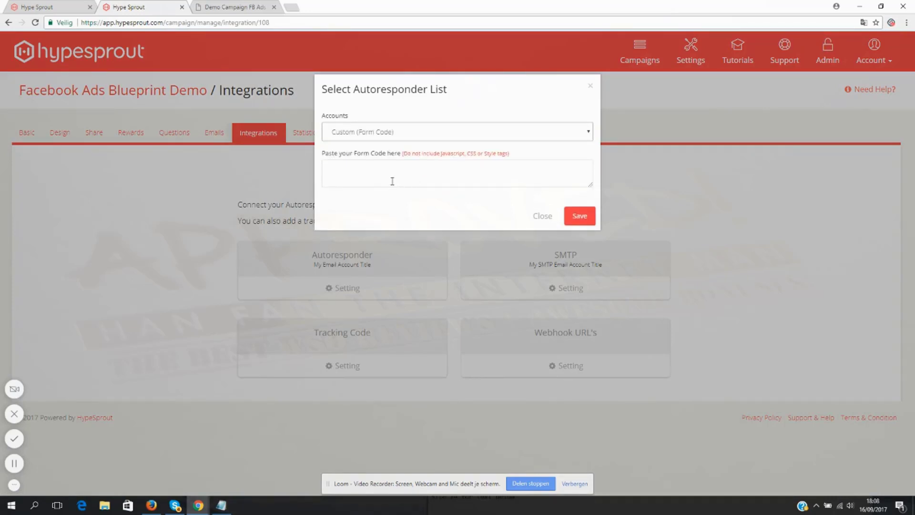
left_click(434, 180)
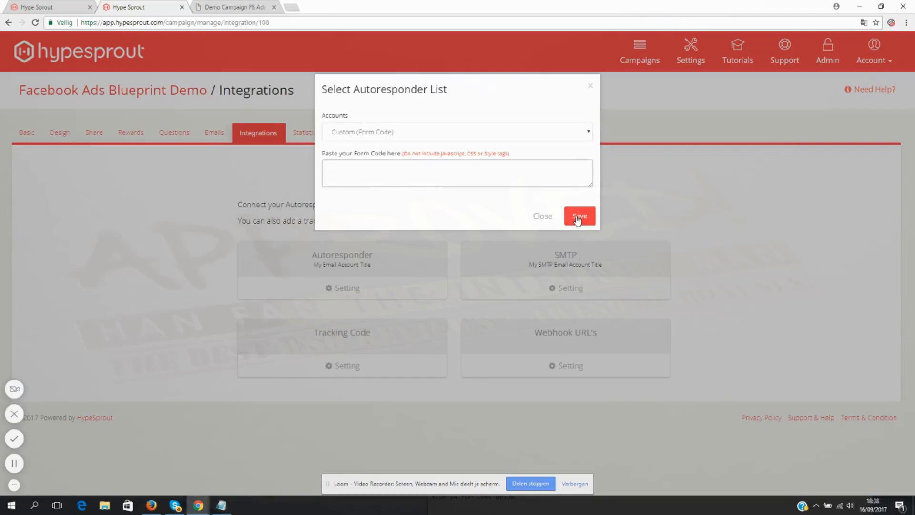
left_click(542, 218)
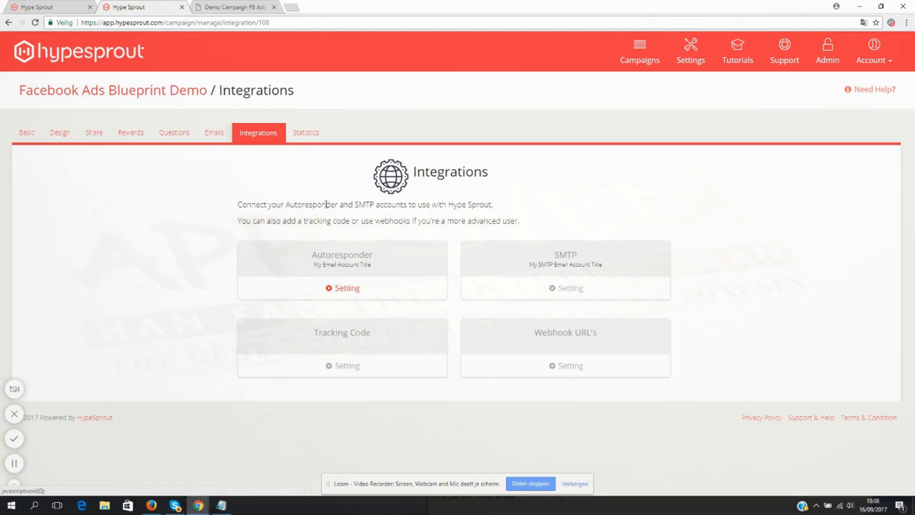
- Review the campaign's lead, share and question statistics and its basic settings, and return to the campaigns list
left_click(307, 134)
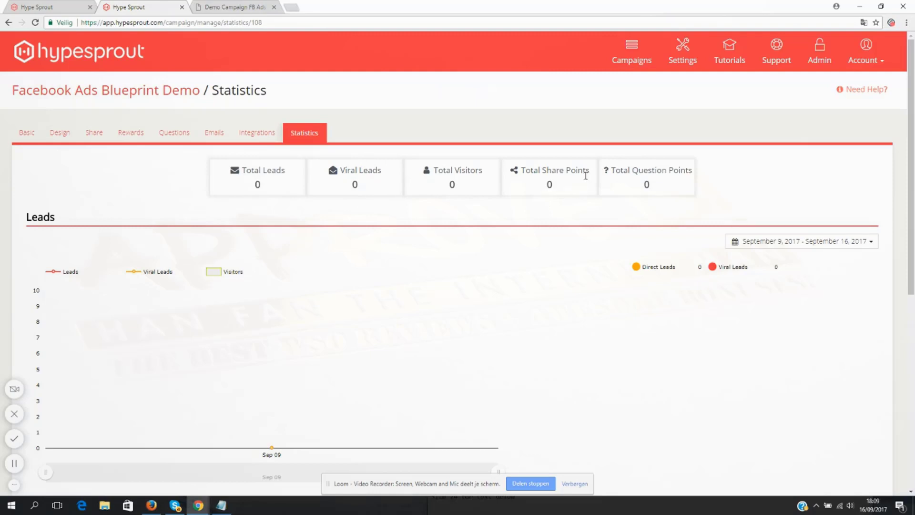
scroll(451, 278, "down", 2)
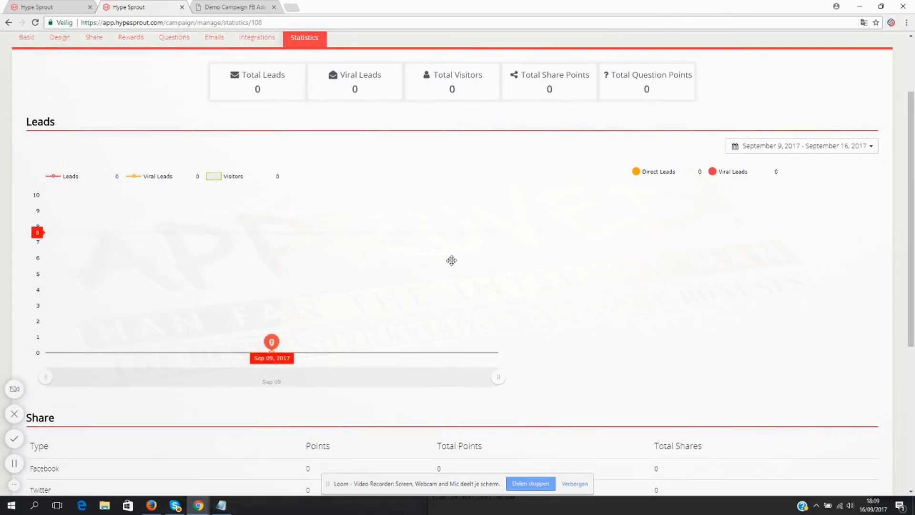
scroll(565, 255, "down", 5)
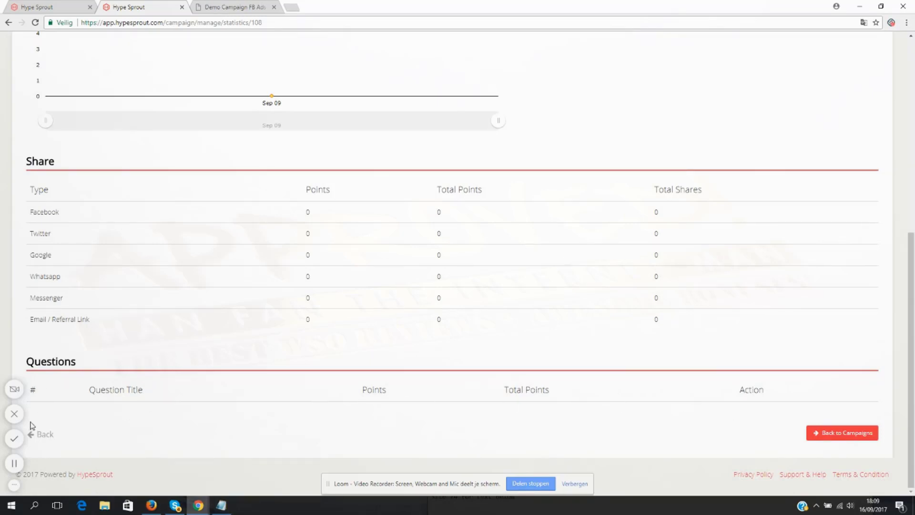
scroll(305, 329, "up", 7)
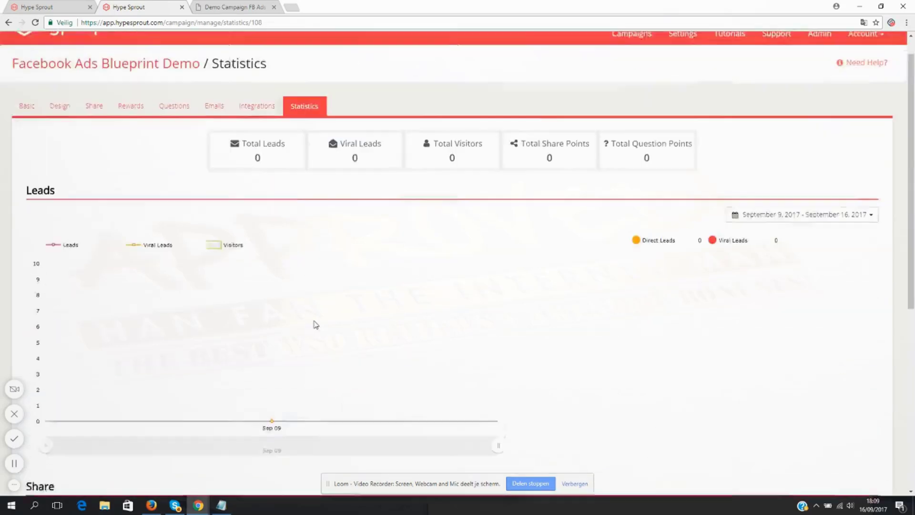
scroll(329, 295, "up", 1)
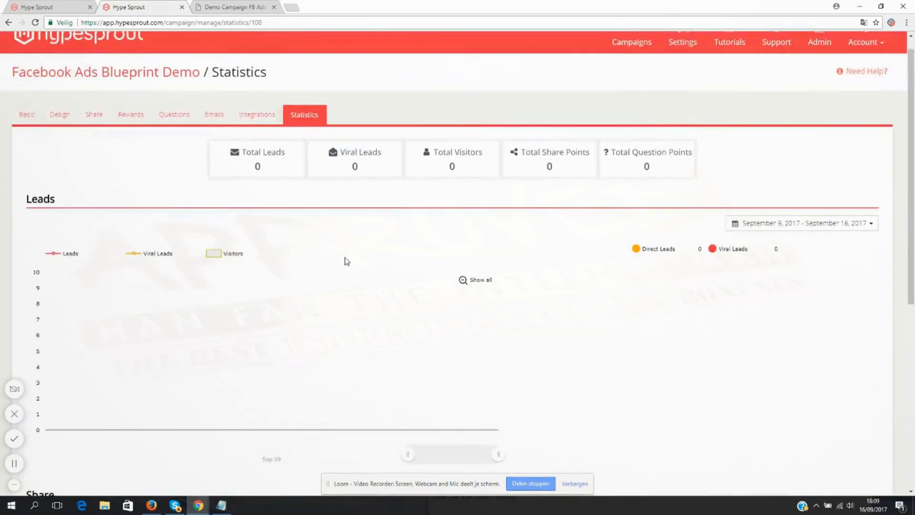
left_click(33, 116)
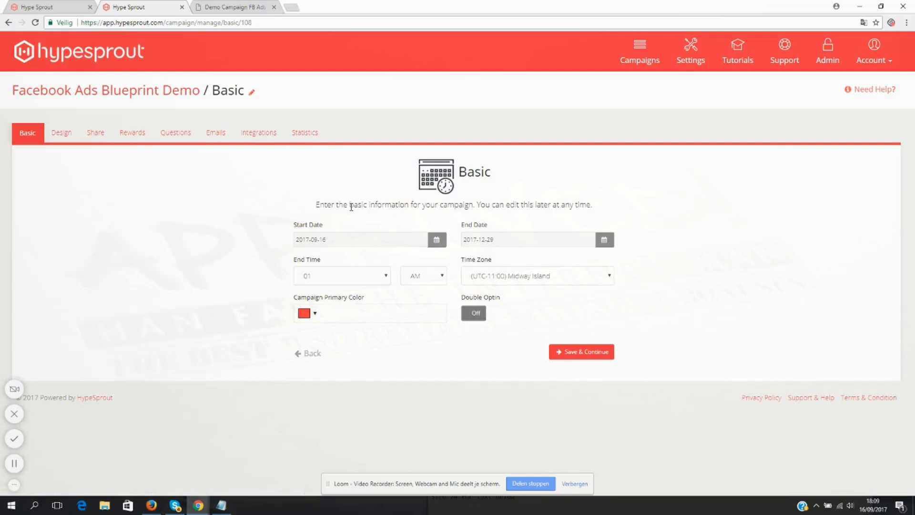
left_click(639, 61)
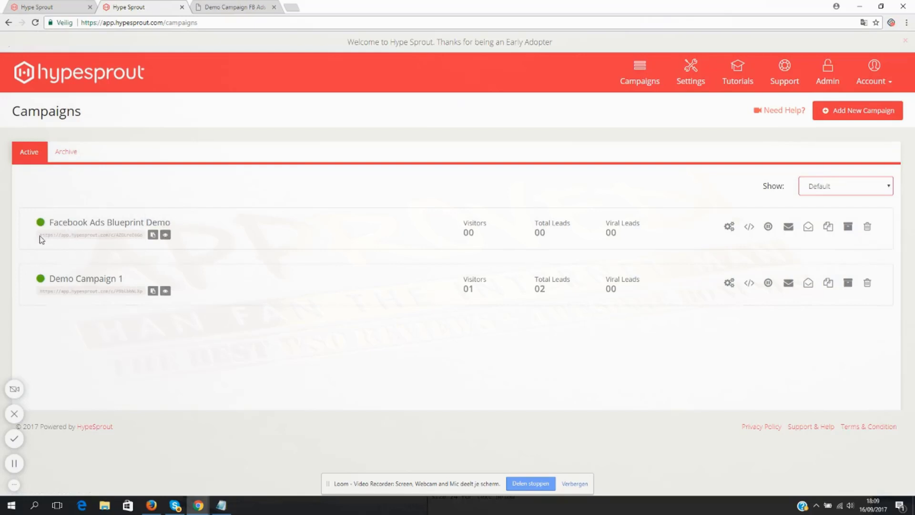
- Copy the public link of the Facebook Ads Blueprint Demo campaign from the campaigns list
left_click_drag(41, 236, 153, 237)
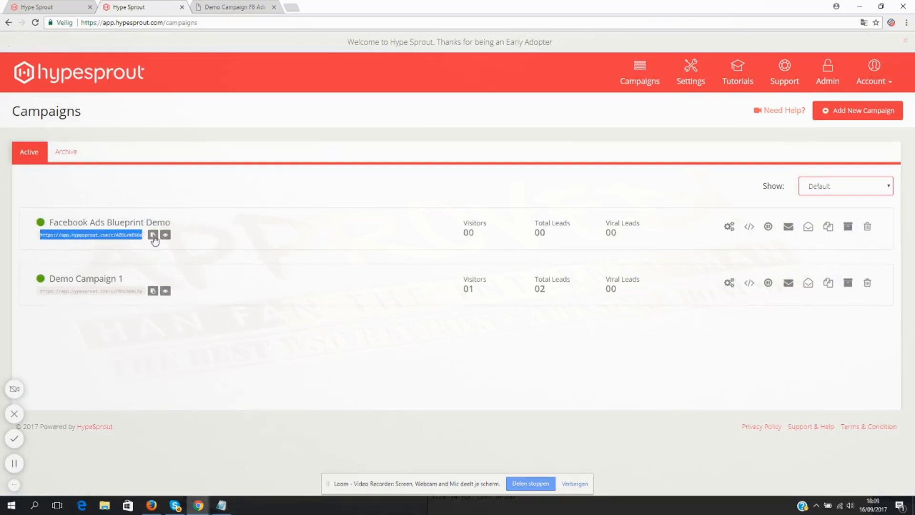
left_click(152, 235)
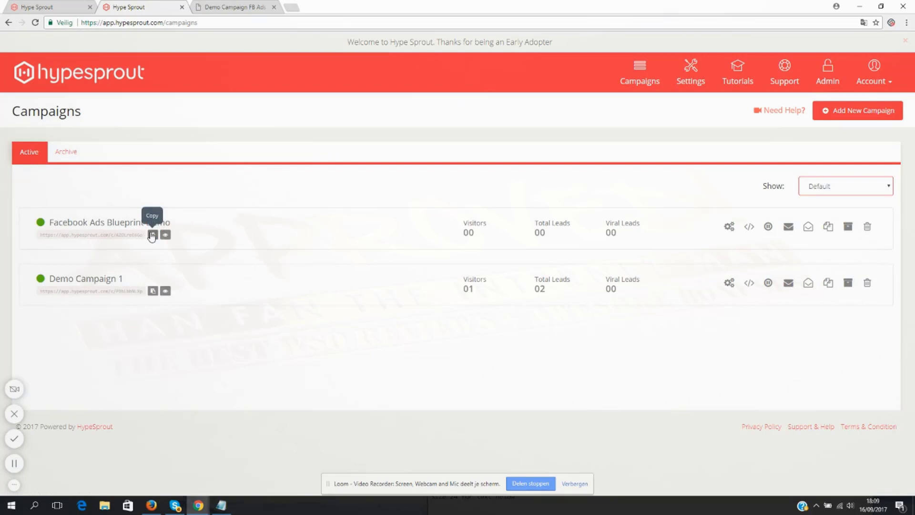
left_click(152, 236)
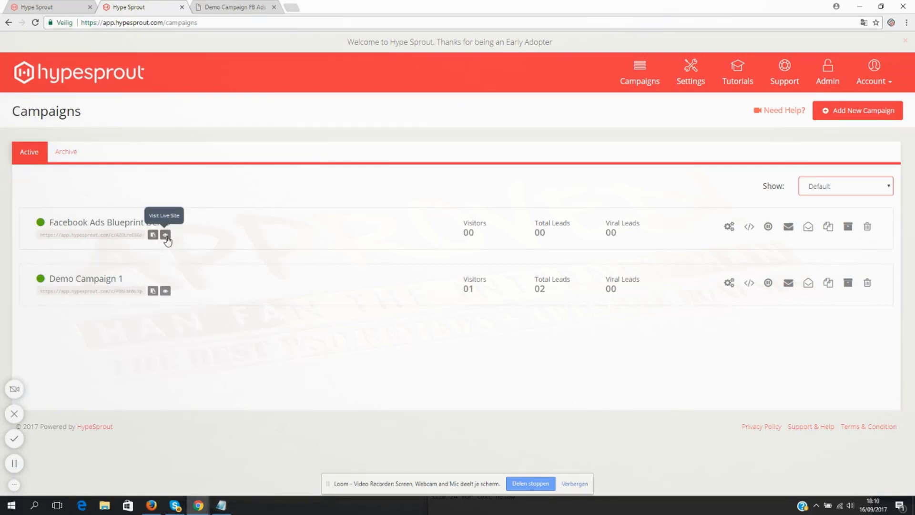
- Visit the live Facebook Ads Blueprint Demo page, copy its web address, and return to the campaigns list
left_click(165, 236)
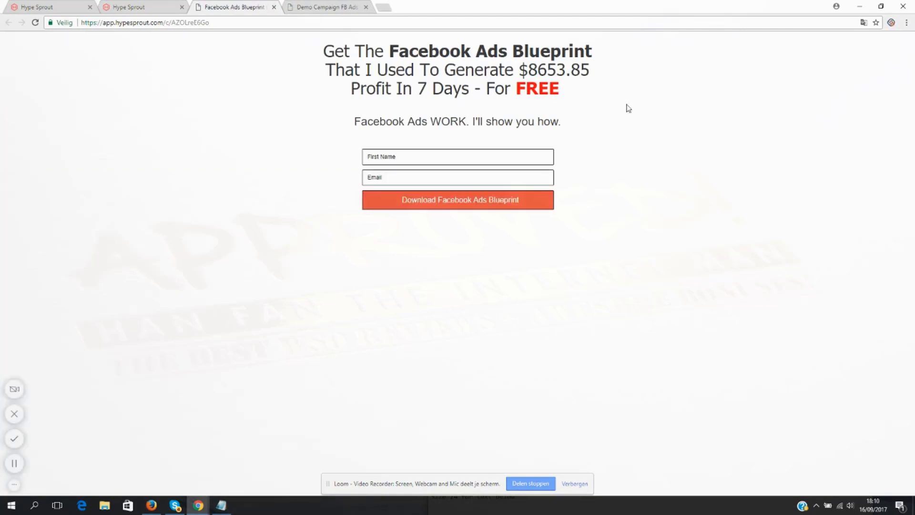
left_click(143, 7)
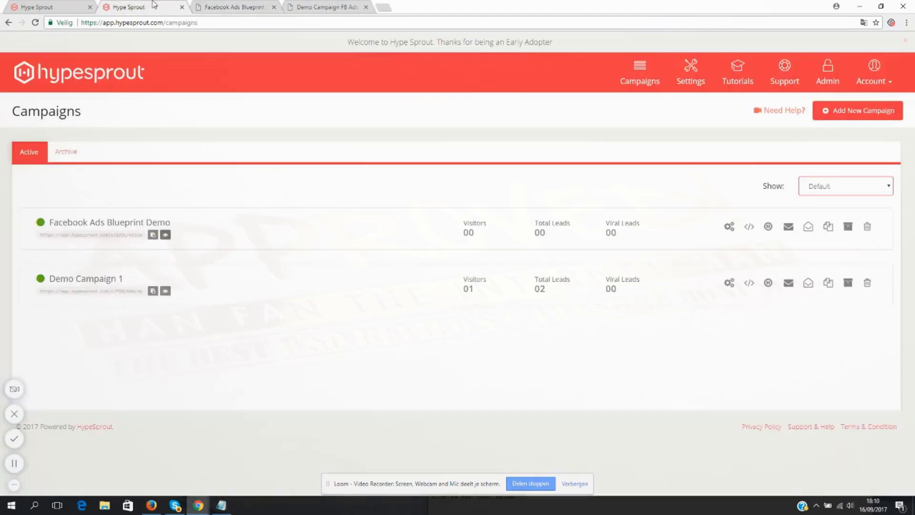
left_click(251, 4)
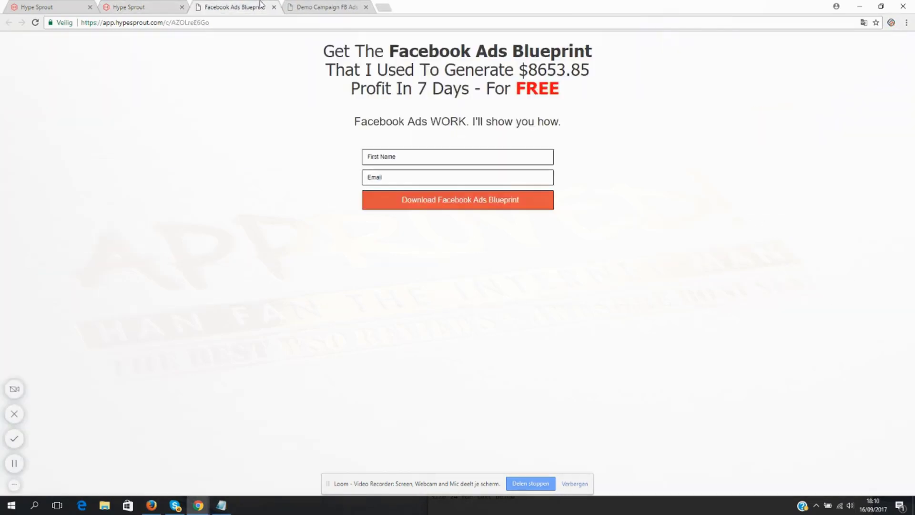
right_click(205, 23)
left_click(240, 57)
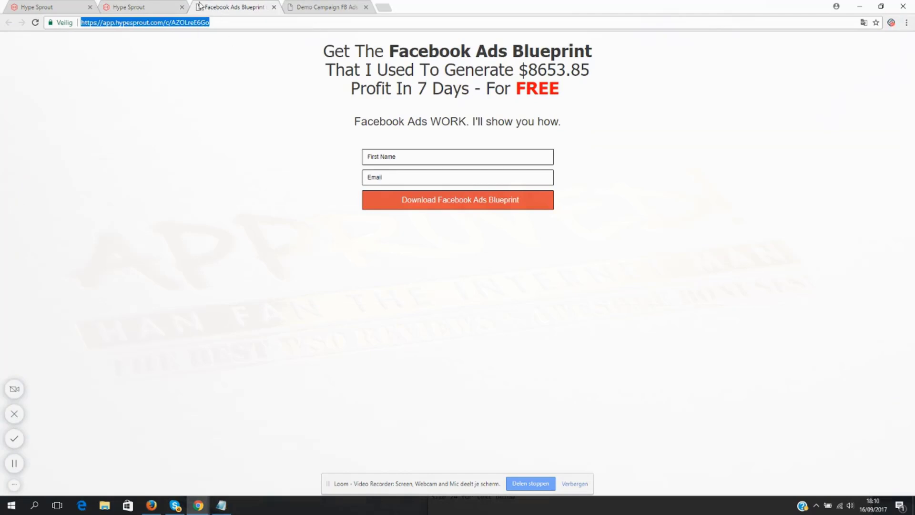
left_click(155, 5)
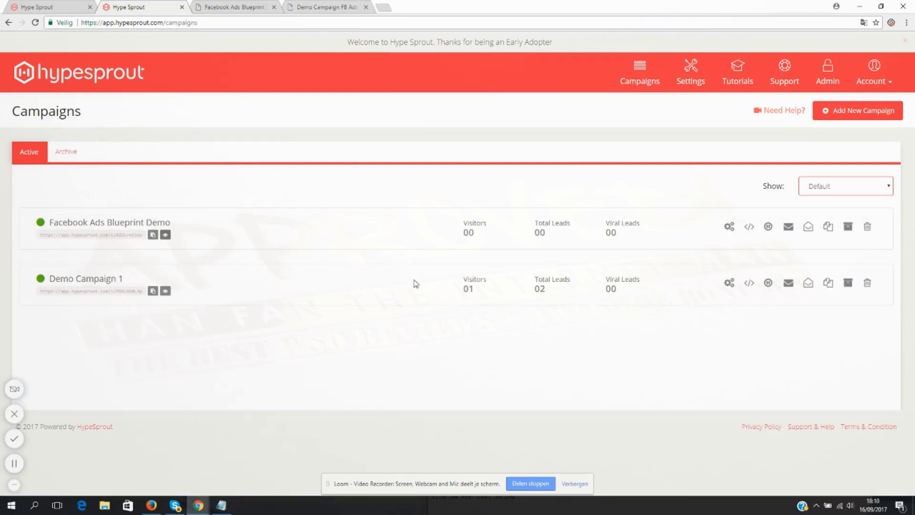
- Pause the Facebook Ads Blueprint Demo campaign, check its status in the list, and resume it
left_click(768, 227)
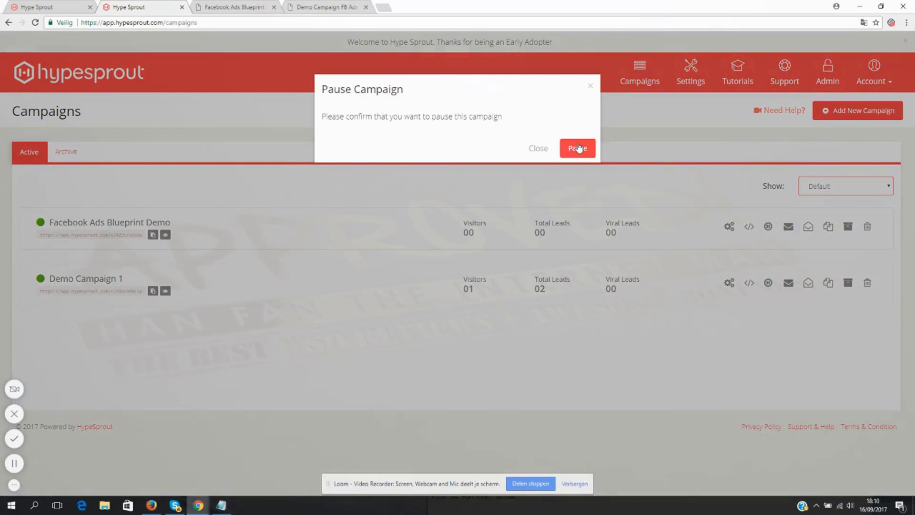
left_click(577, 148)
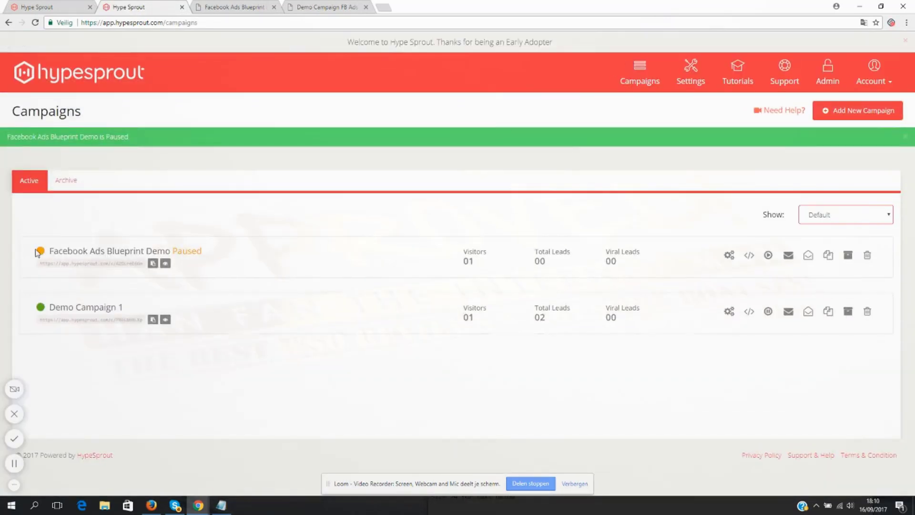
left_click_drag(216, 256, 177, 252)
left_click(244, 258)
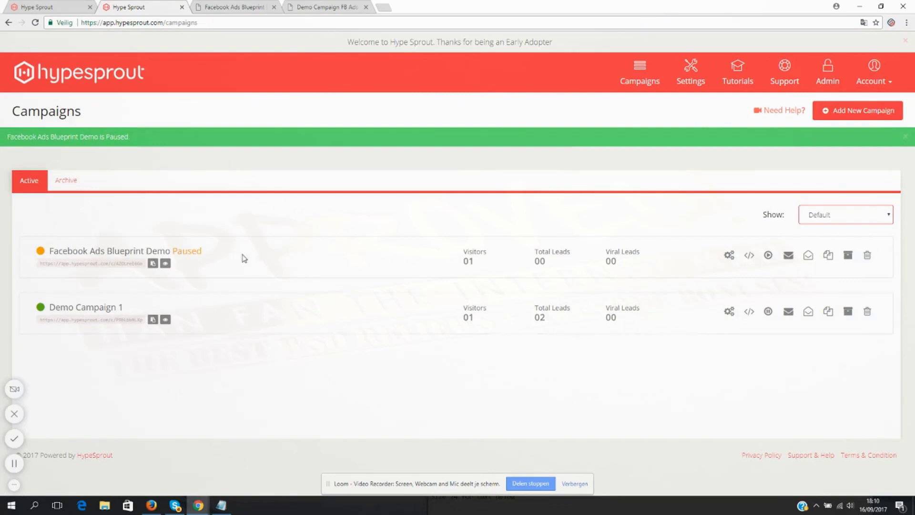
left_click(768, 255)
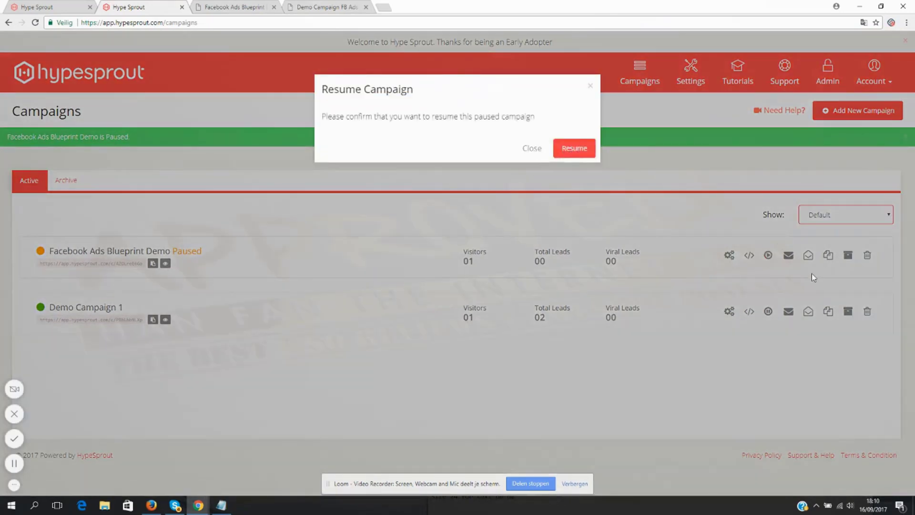
left_click(574, 149)
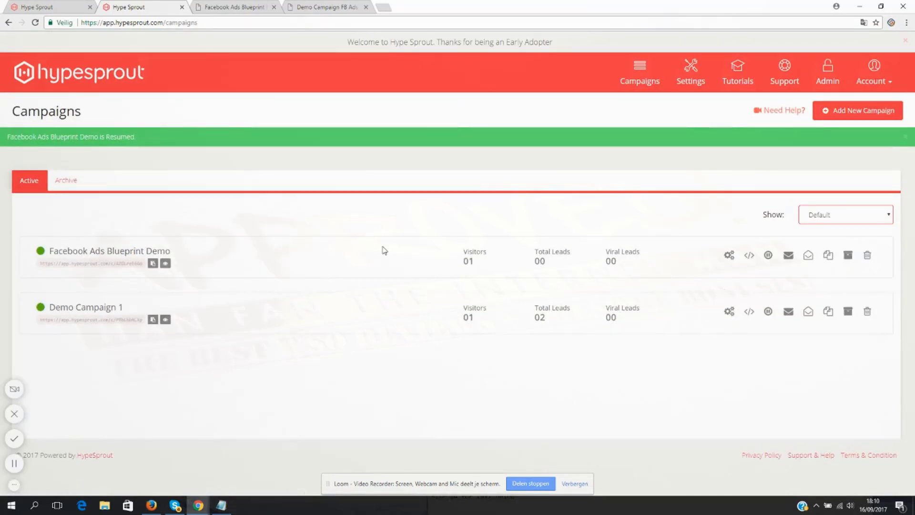
- View the Facebook Ads Blueprint Demo campaign's leads, and duplicate that campaign from the campaigns list
left_click(786, 262)
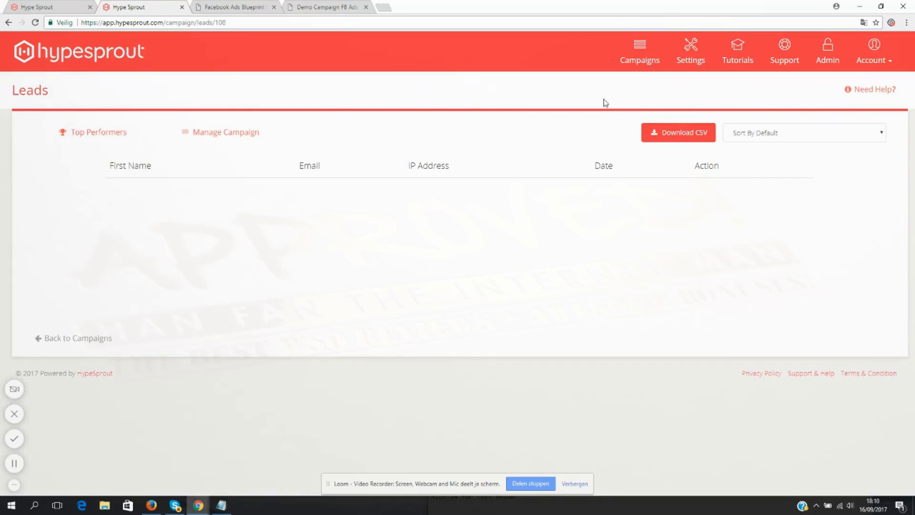
left_click(88, 338)
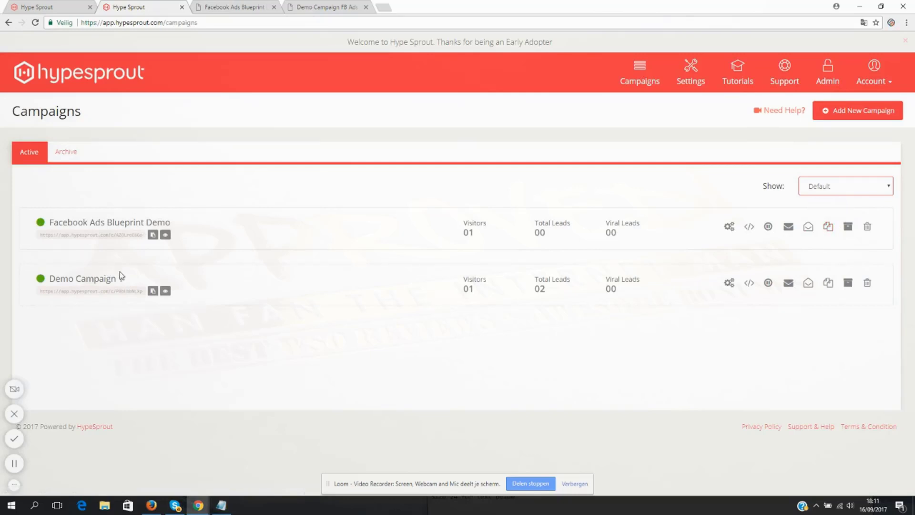
left_click(828, 228)
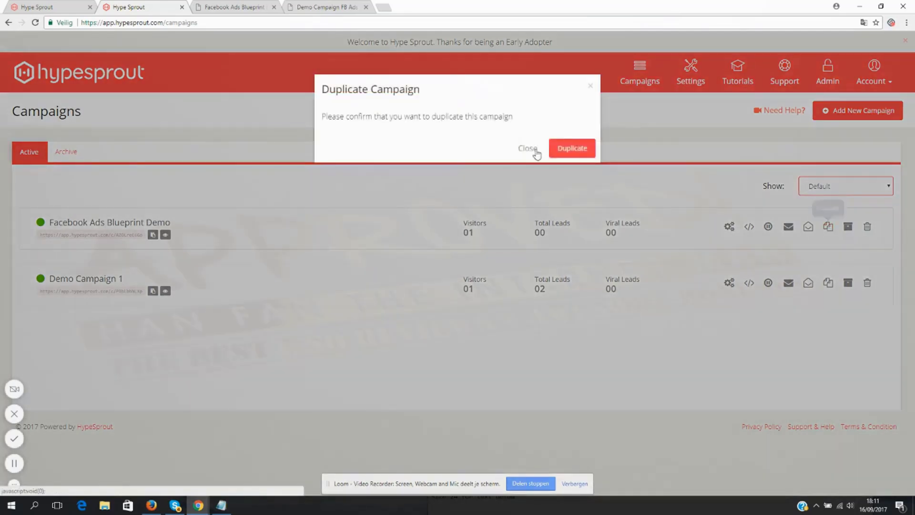
left_click(563, 148)
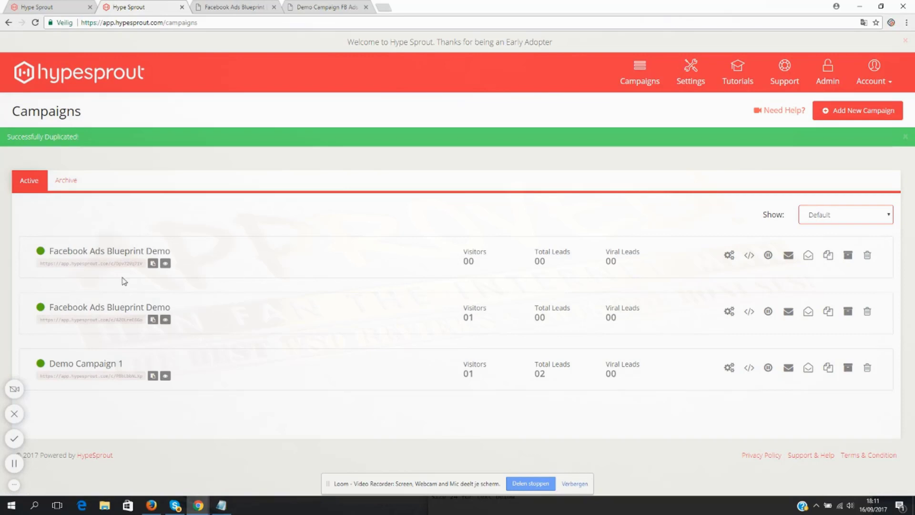
- Return to the live Facebook Ads Blueprint page and examine its headline and subheadline text
left_click(206, 7)
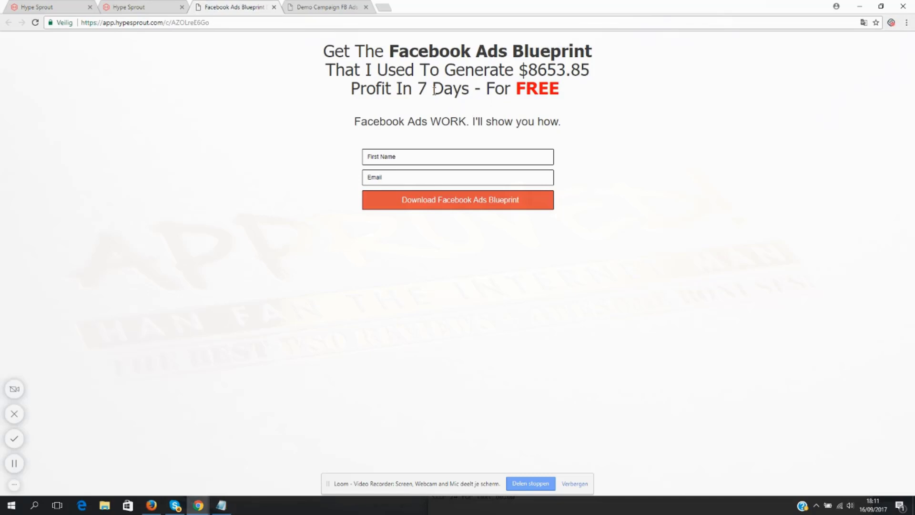
left_click_drag(563, 125, 321, 50)
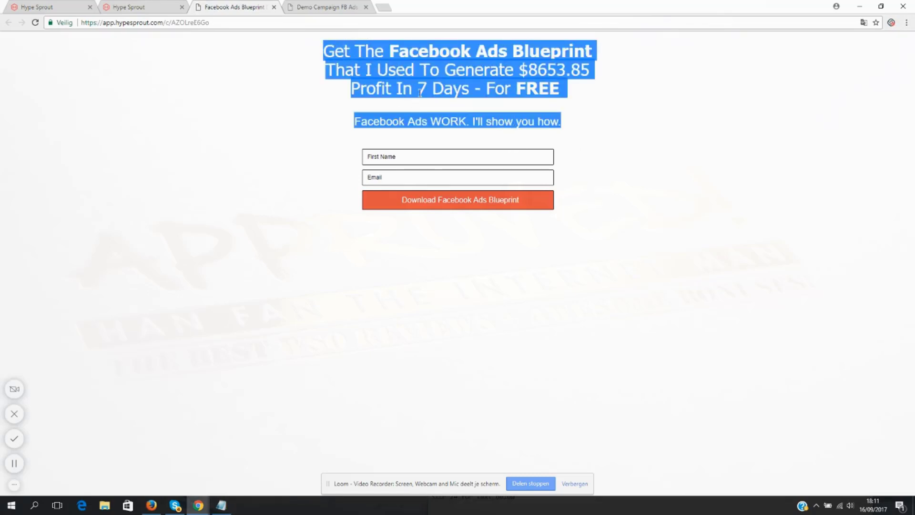
left_click(534, 124)
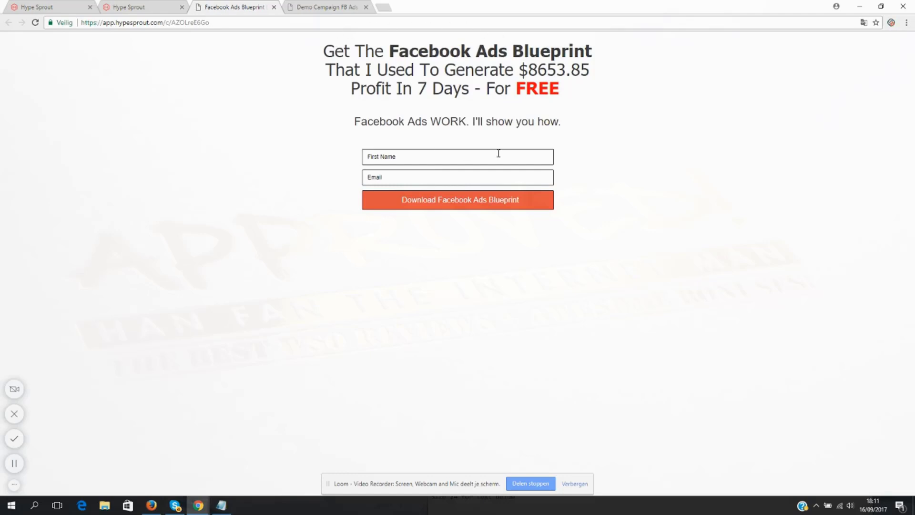